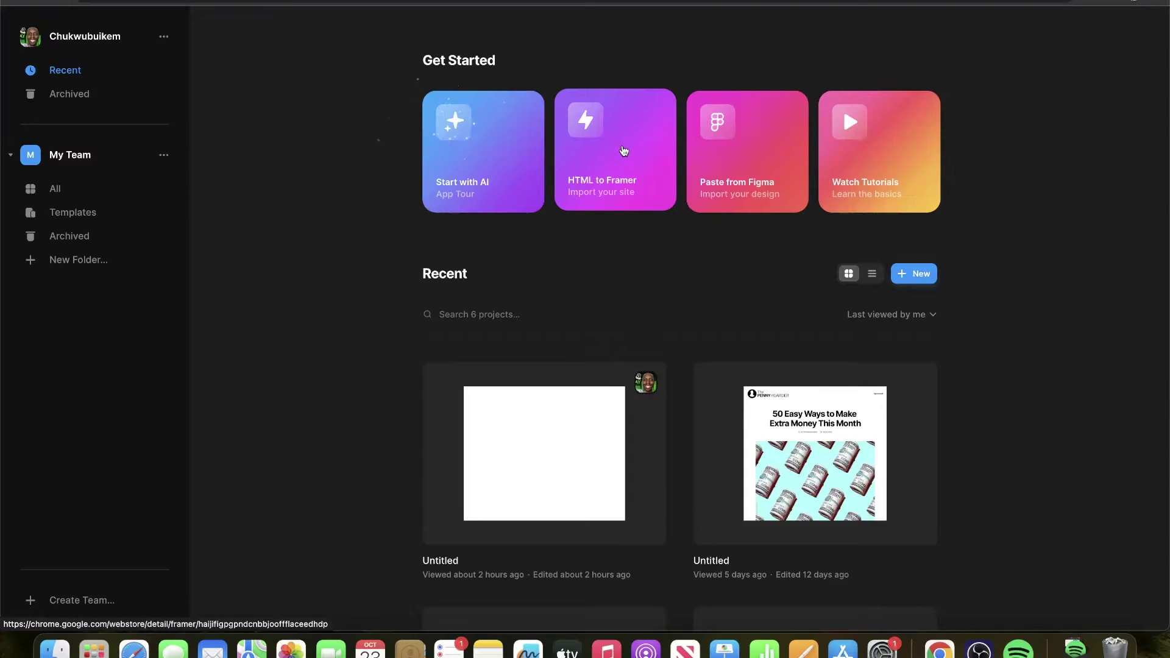
Step: Open the HTML to Framer extension's page in the Chrome Web Store
{"action": "left_click", "coordinate": [624, 150]}
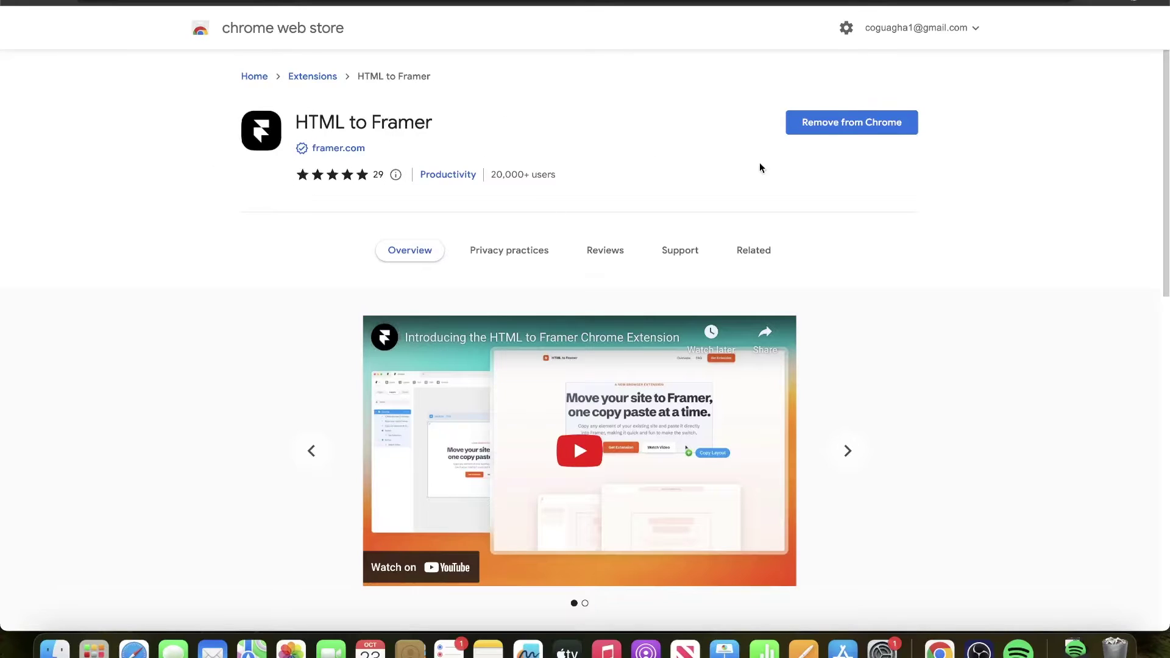
{"action": "left_click", "coordinate": [1076, 2]}
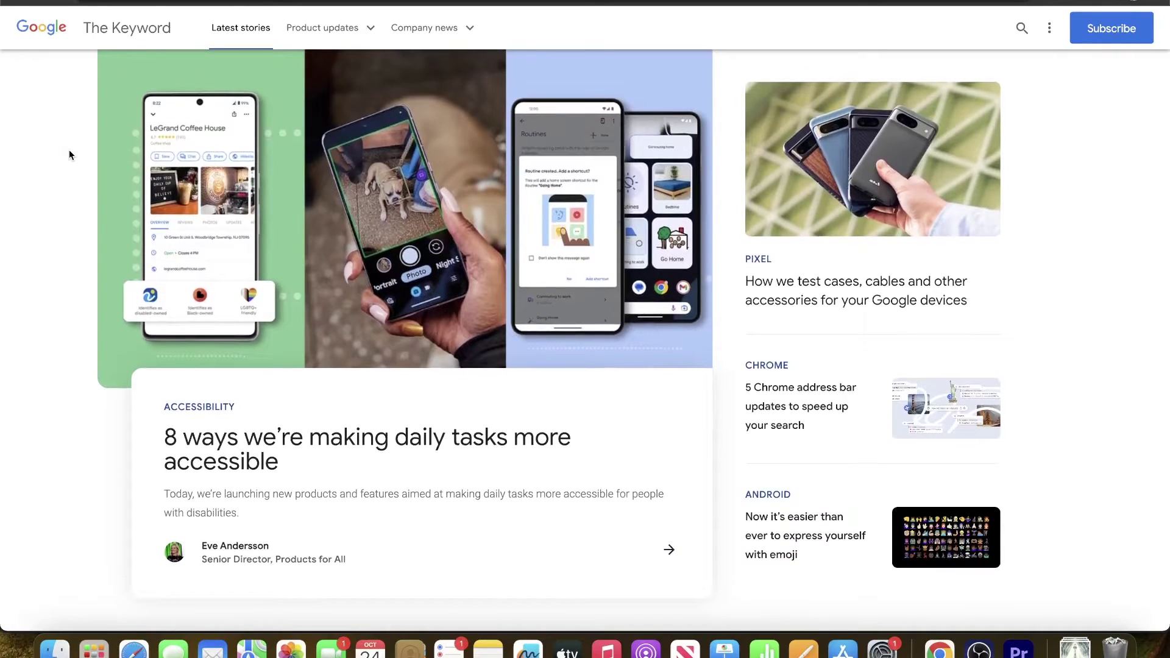
Step: Start the HTML to Framer extension on Google's The Keyword blog page and copy the large phones image of the featured article
{"action": "scroll", "coordinate": [70, 155], "scroll_direction": "down", "scroll_amount": 8}
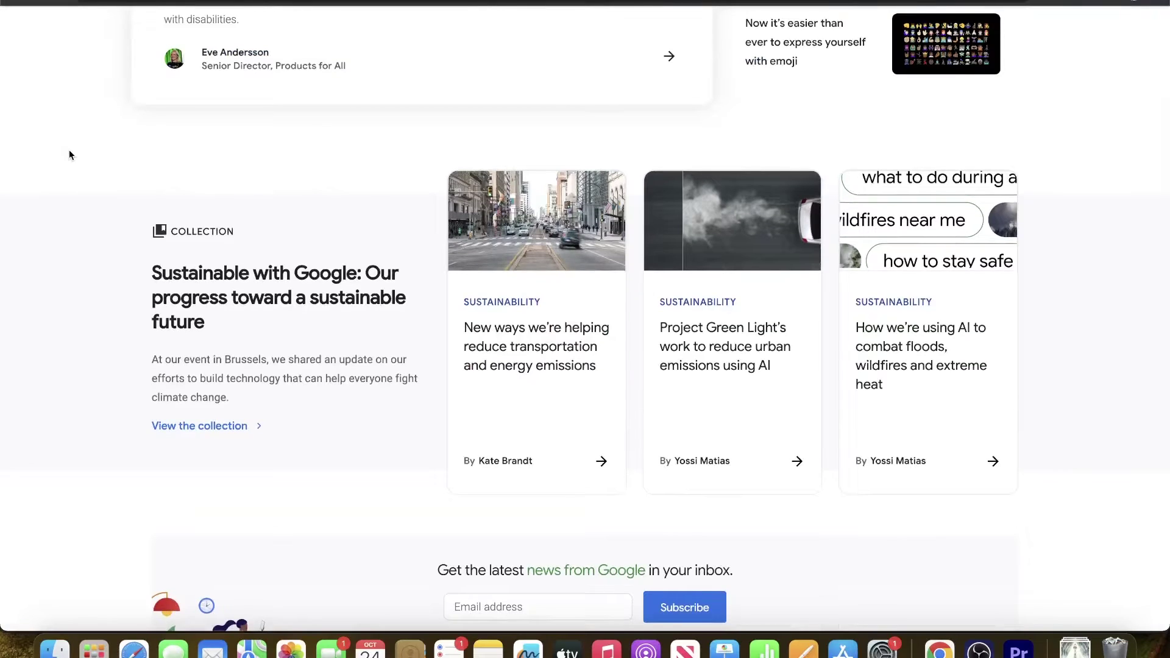
{"action": "scroll", "coordinate": [69, 154], "scroll_direction": "up", "scroll_amount": 8}
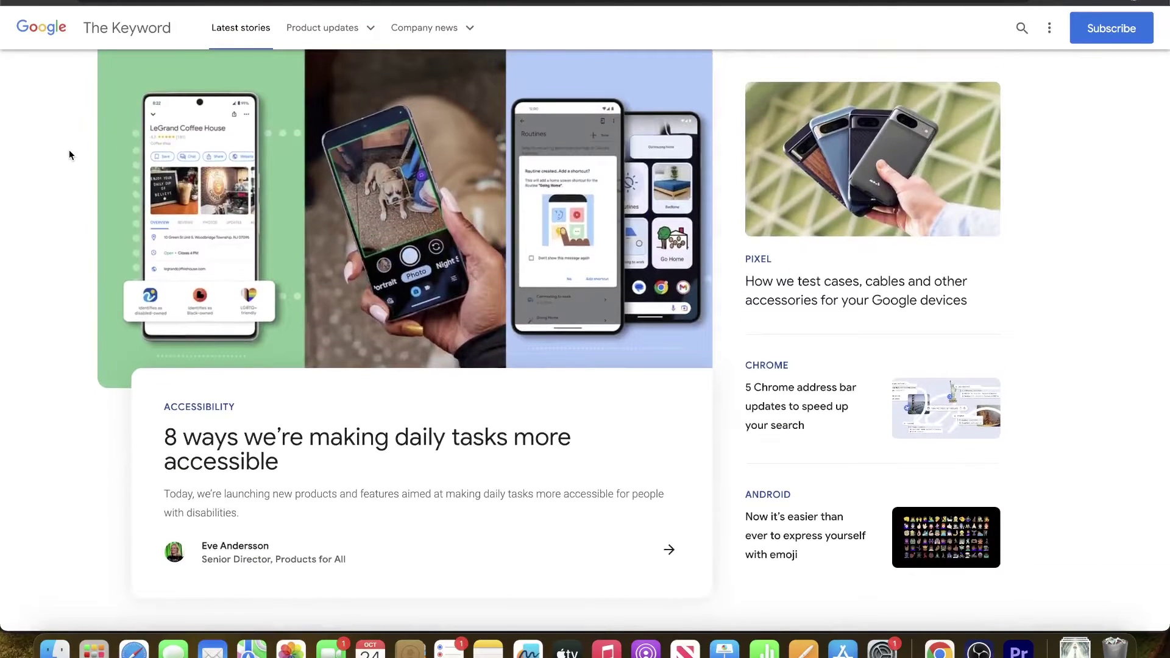
{"action": "left_click", "coordinate": [1046, 1]}
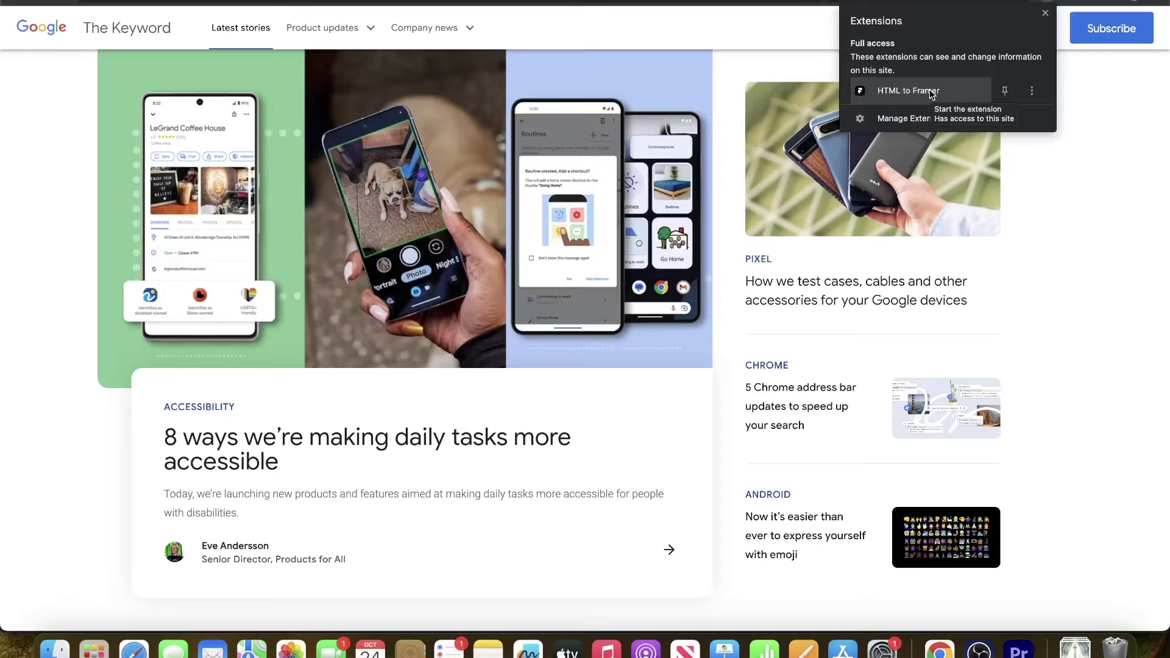
{"action": "left_click", "coordinate": [908, 90]}
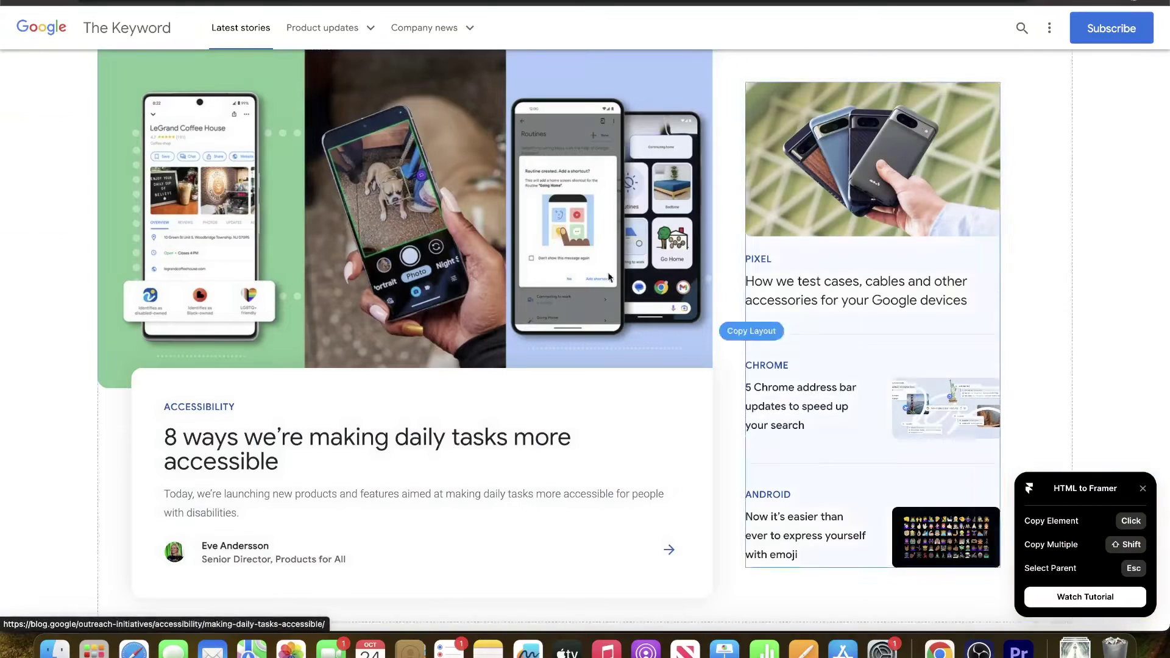
{"action": "left_click", "coordinate": [440, 172]}
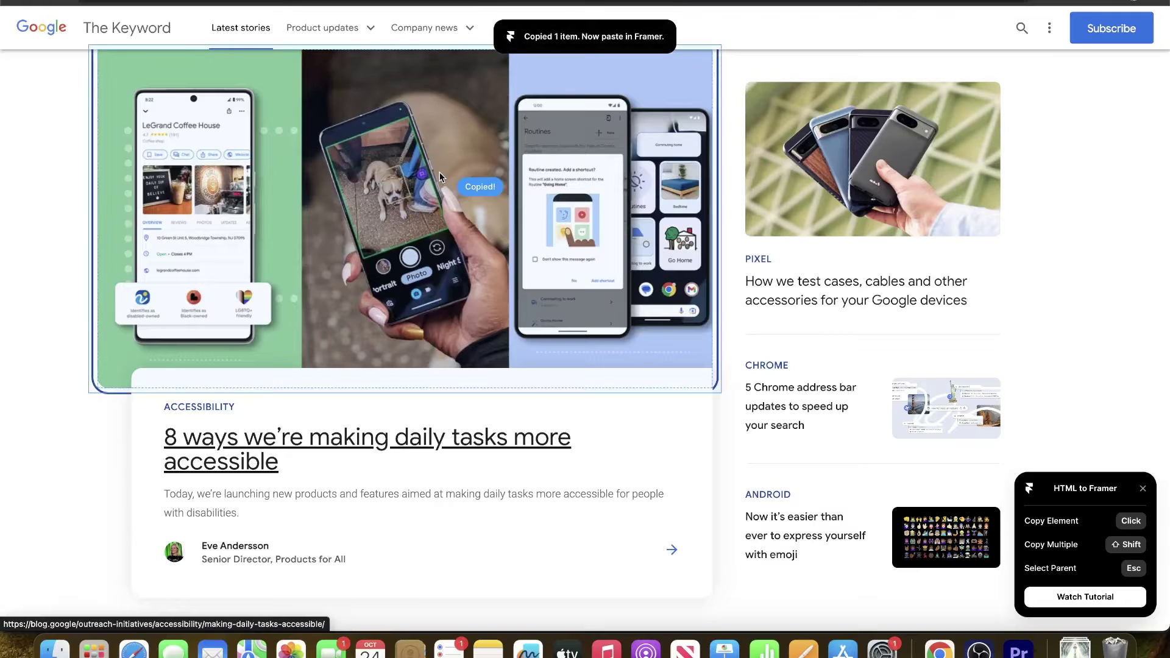
Step: Switch to the Framer dashboard, create a new project and show its layers
{"action": "key", "text": "super+Tab"}
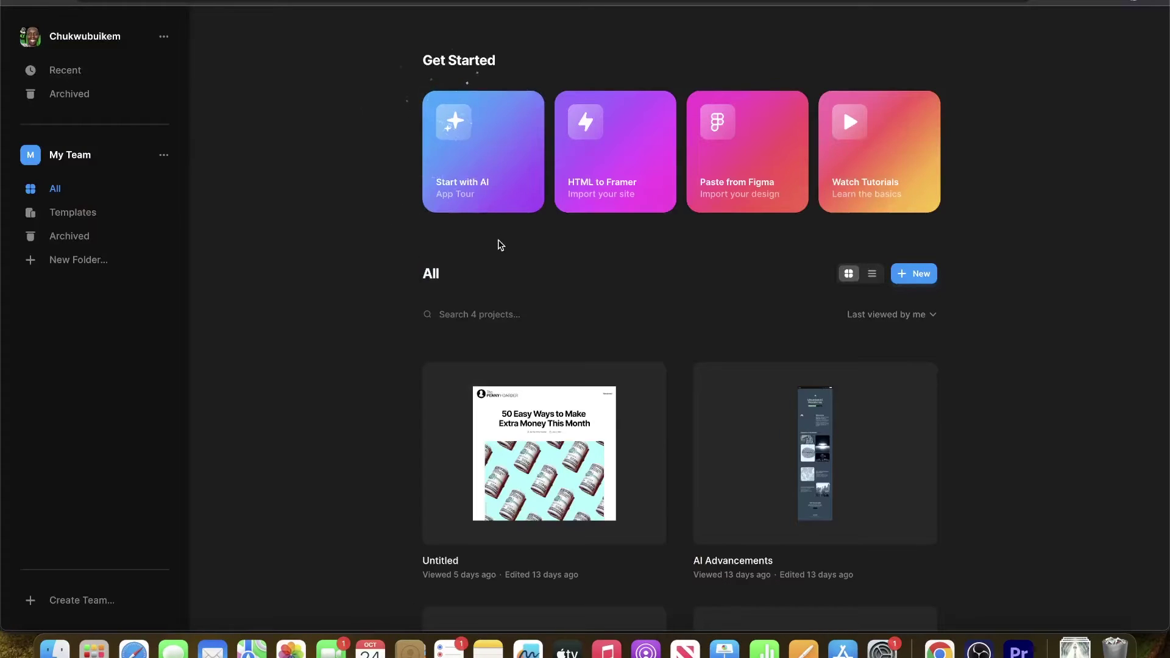
{"action": "left_click", "coordinate": [914, 276]}
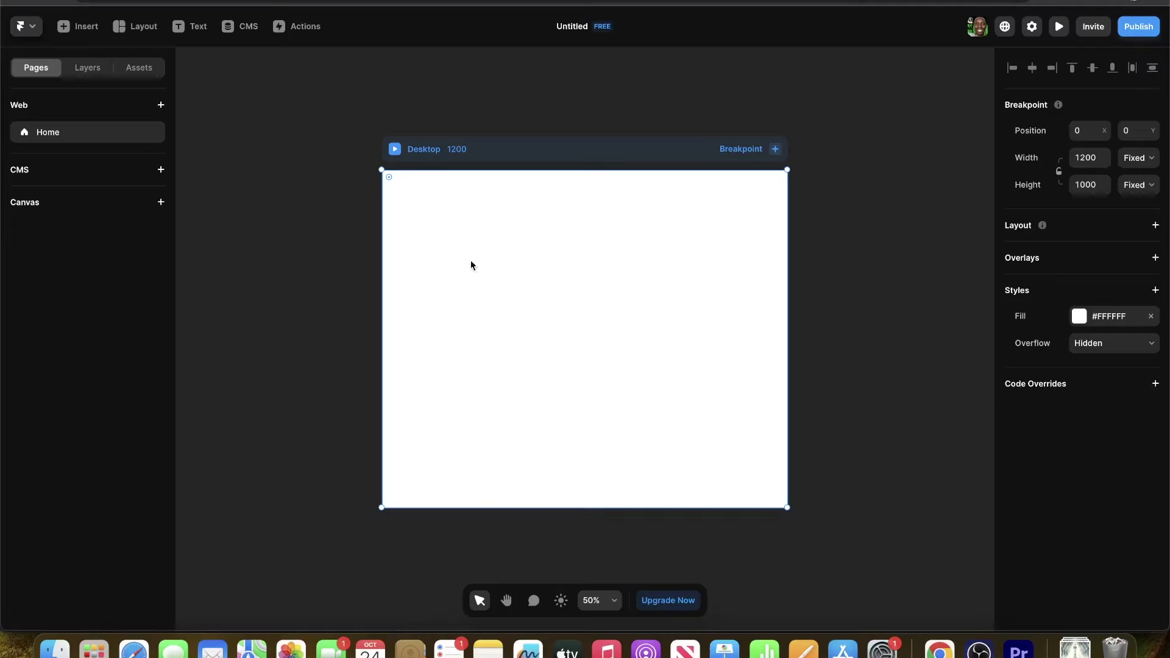
{"action": "left_click", "coordinate": [87, 67]}
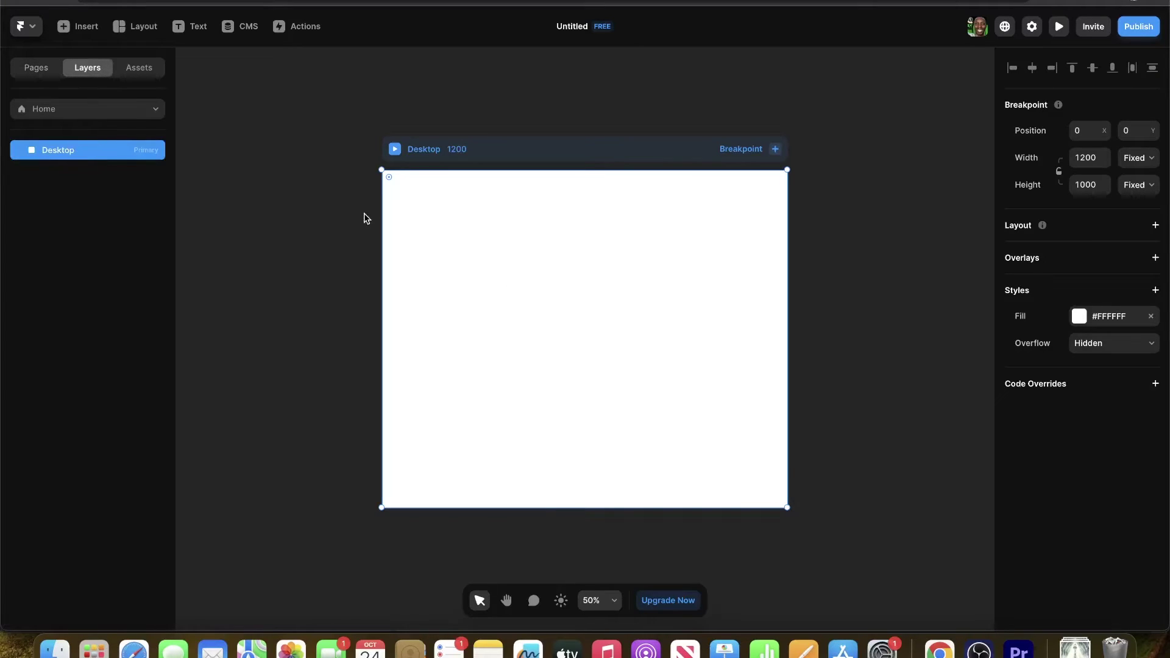
Step: Paste the copied phones image into the Desktop breakpoint of the Home page
{"action": "right_click", "coordinate": [570, 262]}
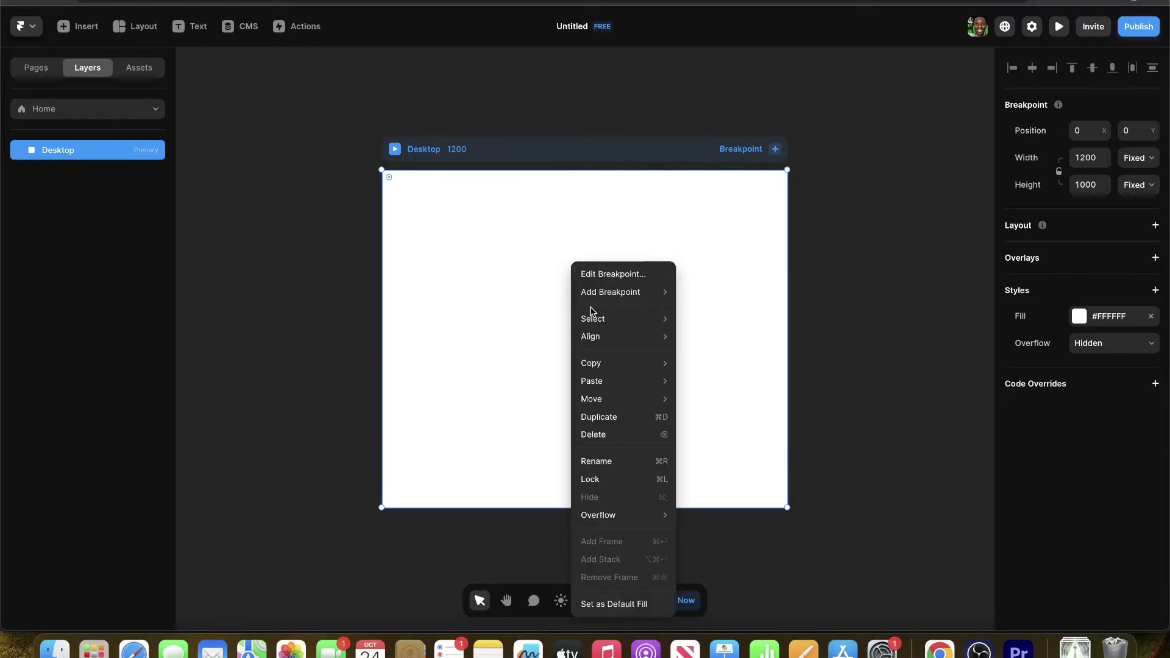
{"action": "mouse_move", "coordinate": [612, 388]}
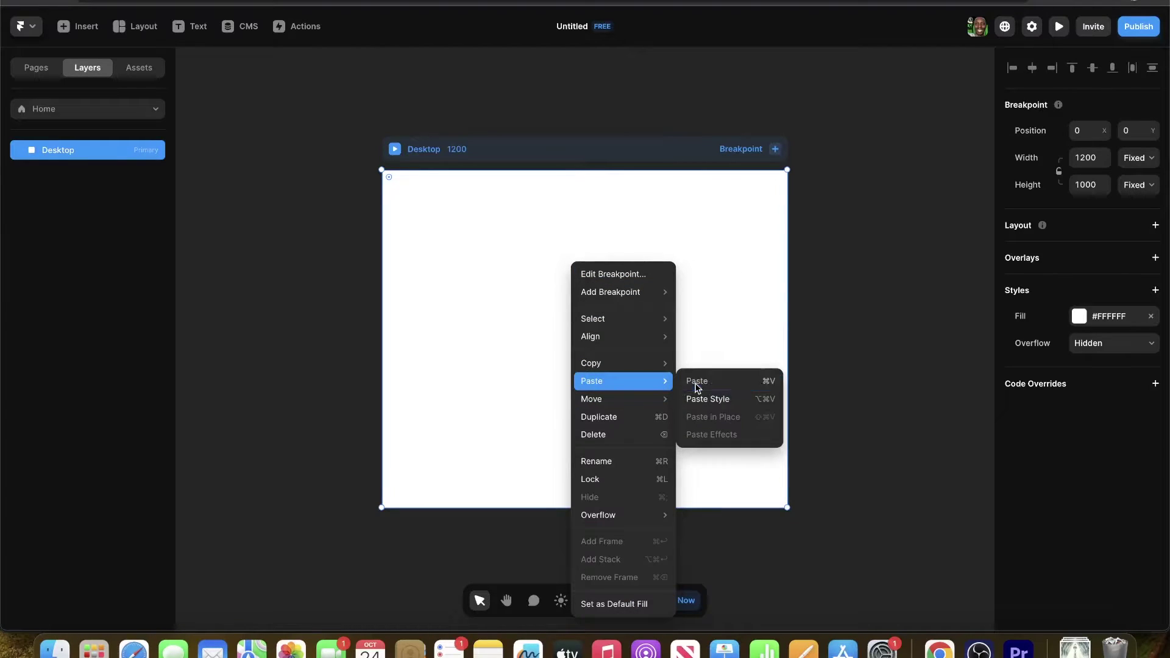
{"action": "left_click", "coordinate": [696, 382]}
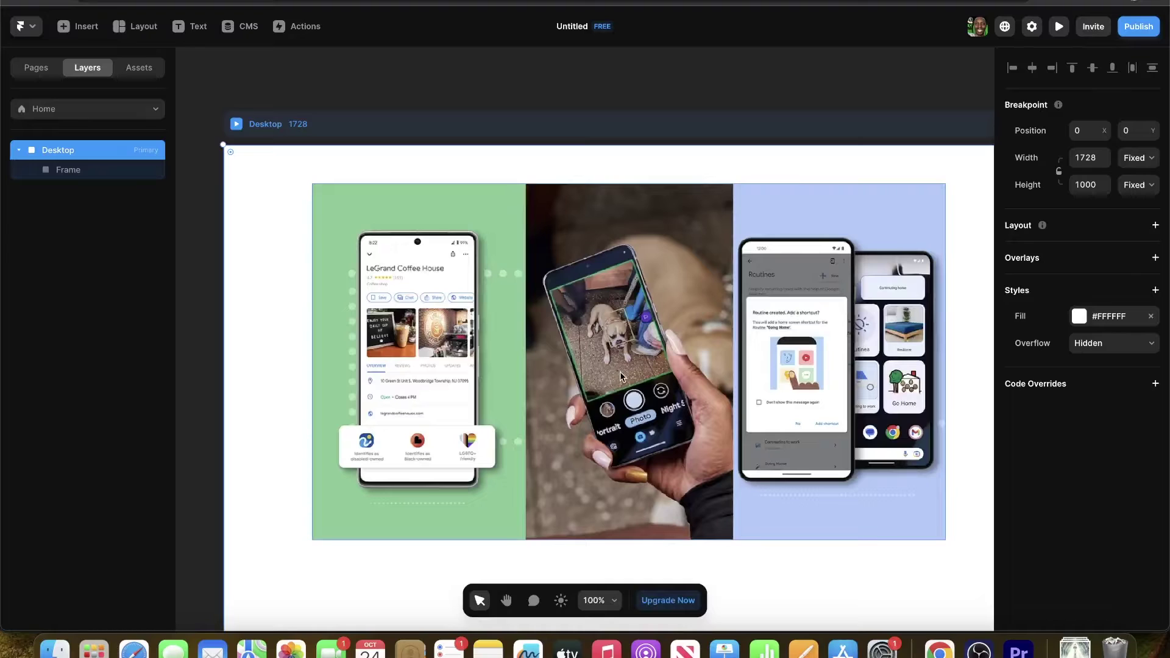
{"action": "scroll", "coordinate": [711, 356], "scroll_direction": "down", "scroll_amount": 5}
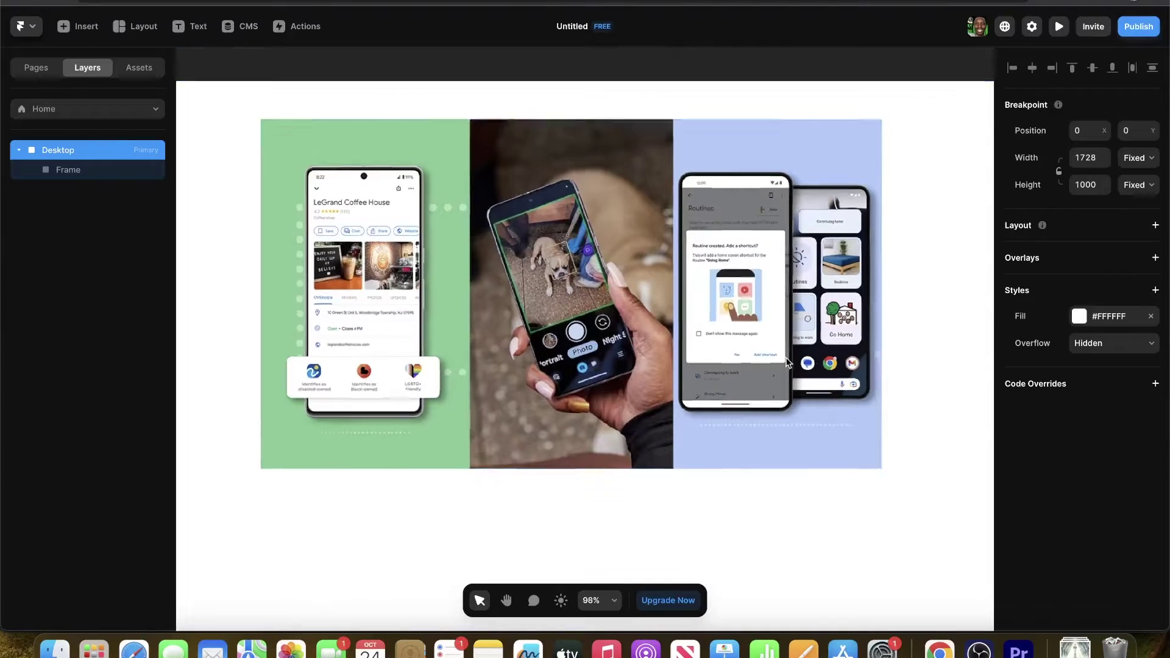
{"action": "scroll", "coordinate": [786, 362], "scroll_direction": "down", "scroll_amount": 5}
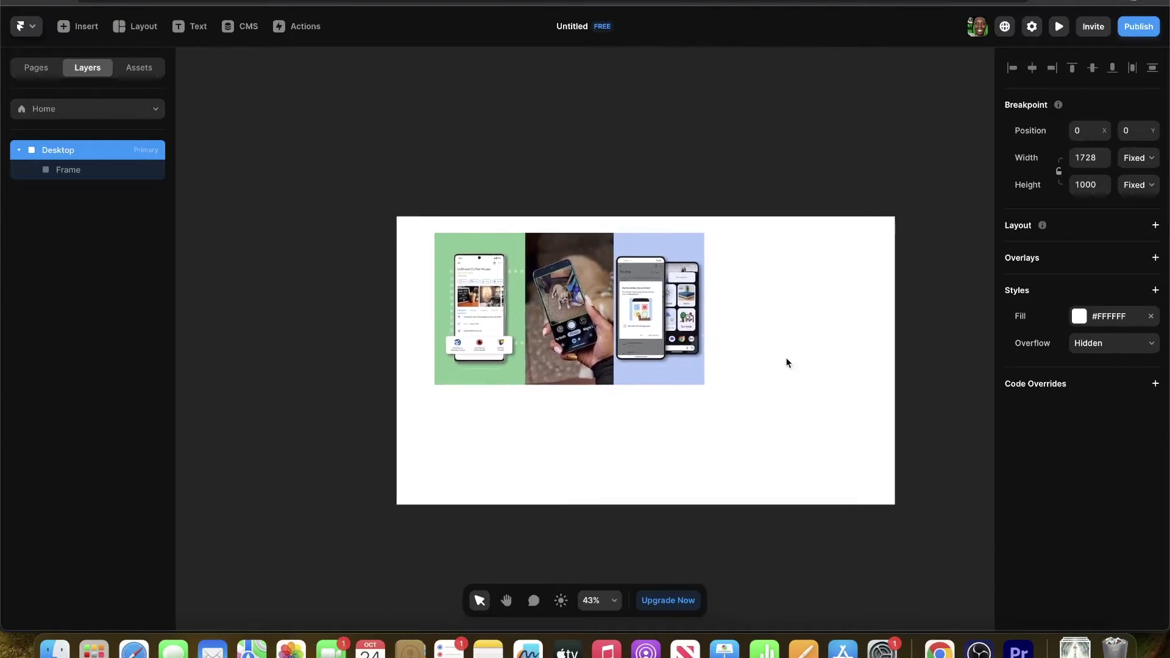
{"action": "scroll", "coordinate": [786, 362], "scroll_direction": "up", "scroll_amount": 3}
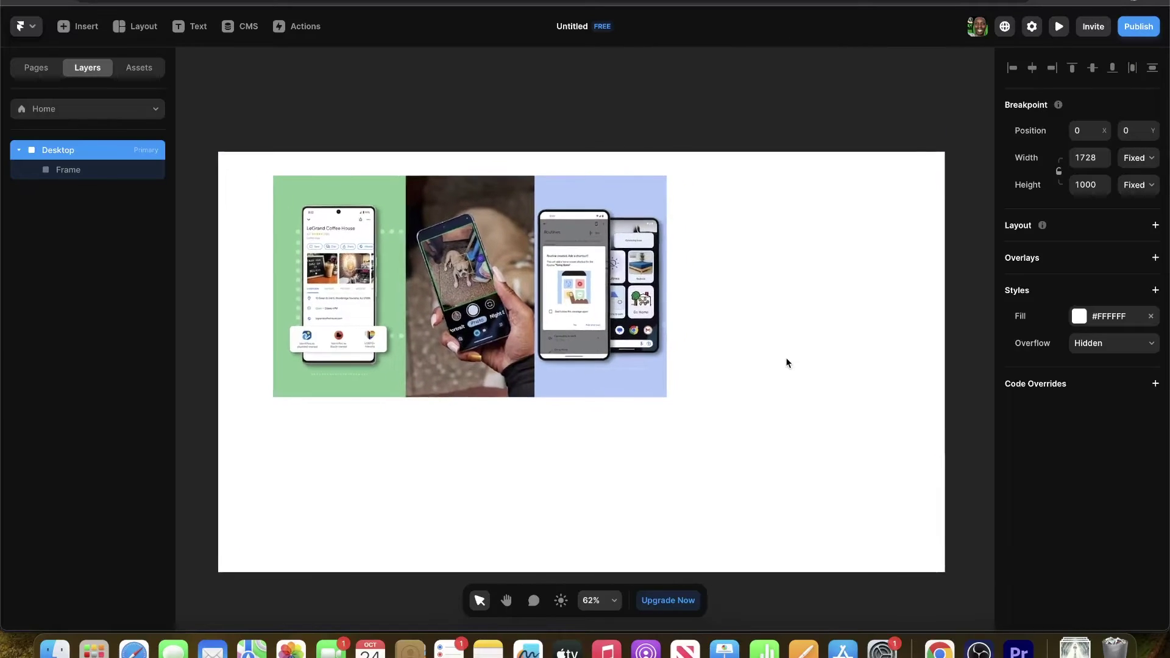
{"action": "scroll", "coordinate": [786, 362], "scroll_direction": "down", "scroll_amount": 2}
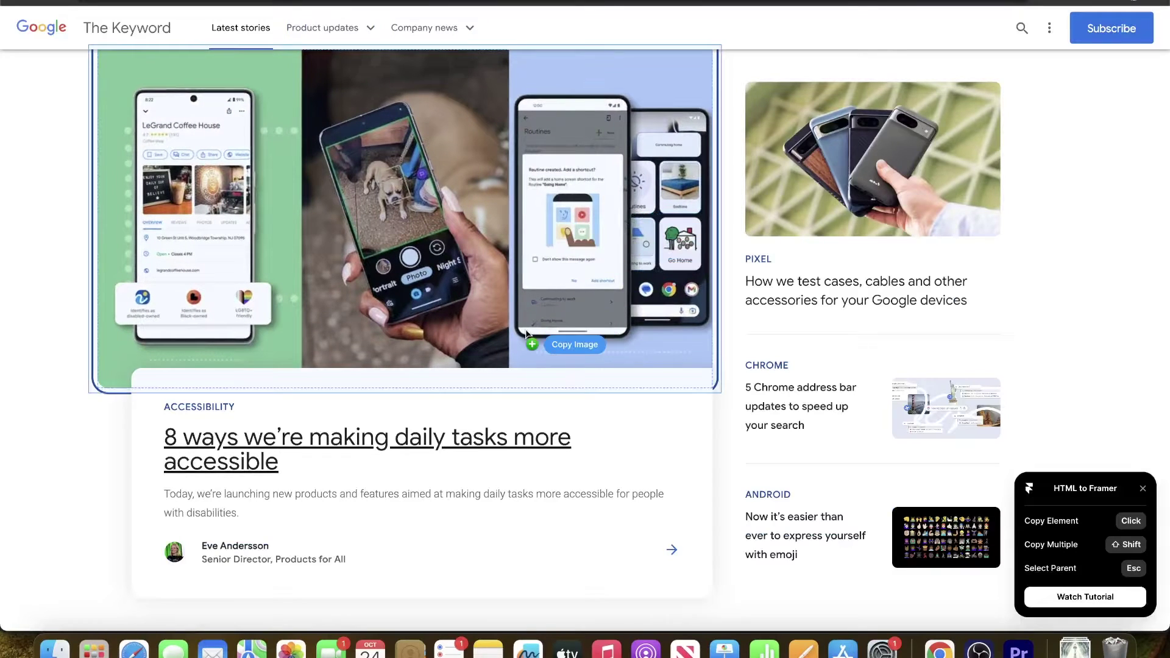
Step: Back on The Keyword page, copy the featured Accessibility article block with its image and text card
{"action": "scroll", "coordinate": [525, 332], "scroll_direction": "down", "scroll_amount": 2}
{"action": "scroll", "coordinate": [526, 329], "scroll_direction": "down", "scroll_amount": 1}
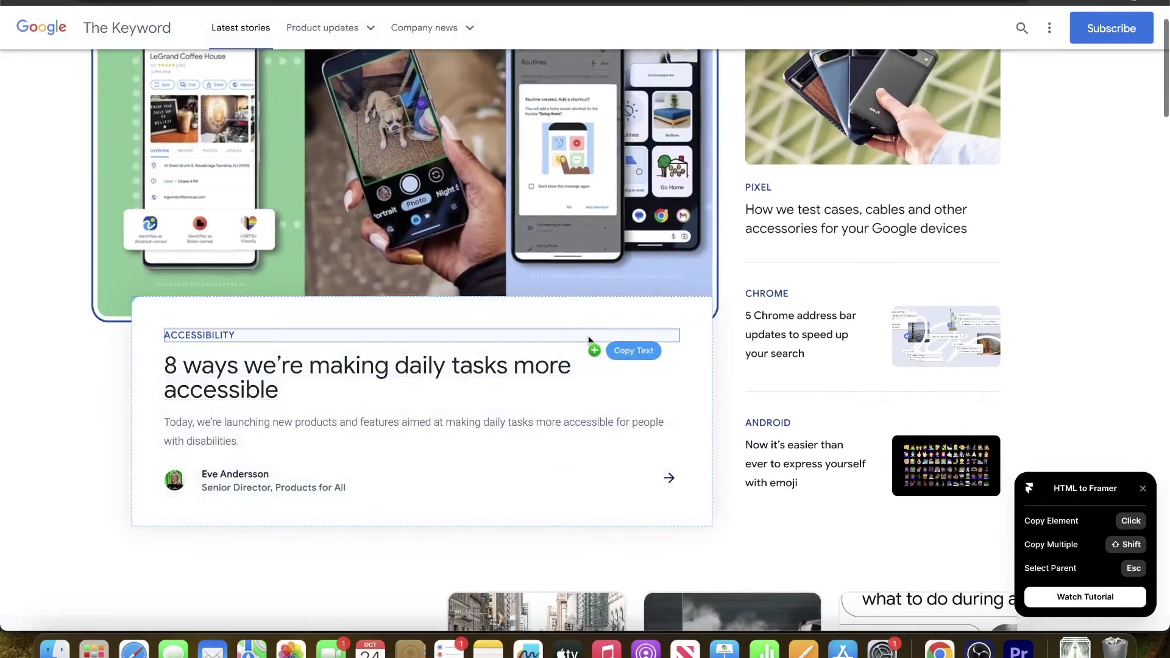
{"action": "left_click", "coordinate": [621, 314]}
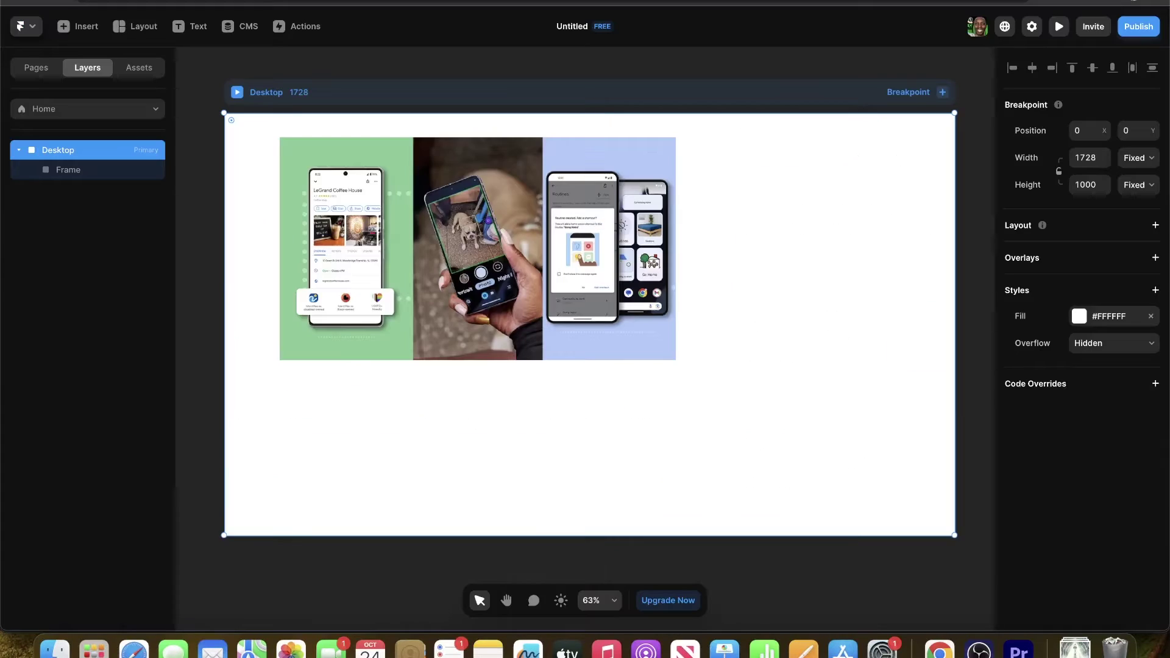
Step: Paste the copied Accessibility article block into the Desktop breakpoint in Framer
{"action": "right_click", "coordinate": [488, 395]}
{"action": "mouse_move", "coordinate": [523, 389]}
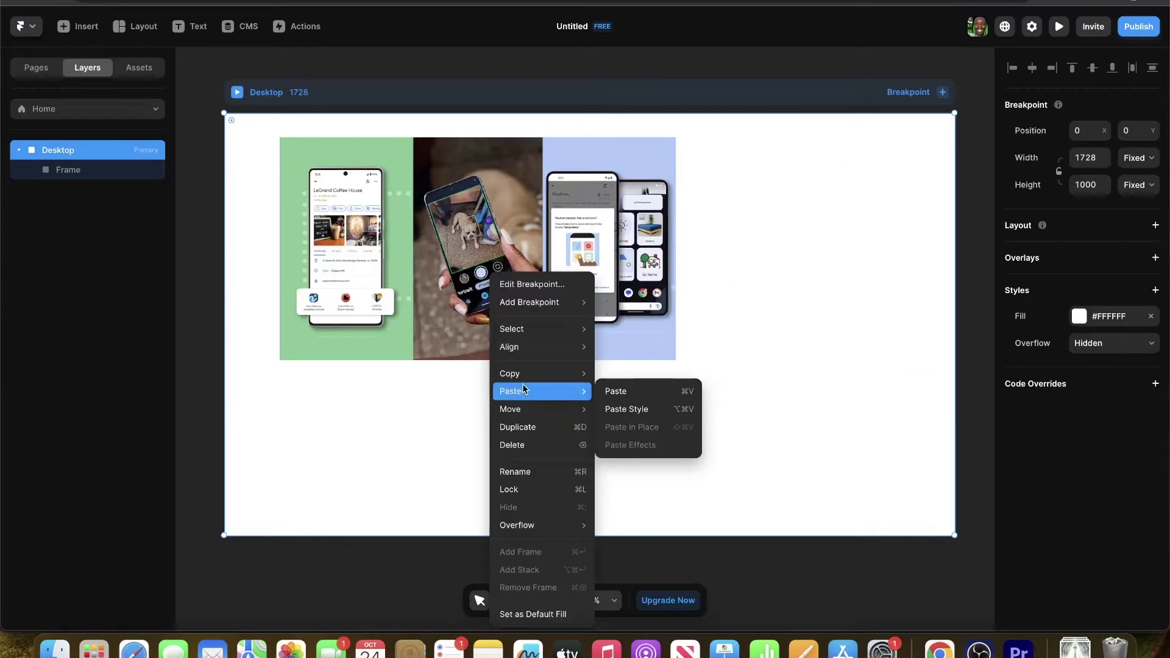
{"action": "left_click", "coordinate": [616, 390]}
{"action": "scroll", "coordinate": [780, 334], "scroll_direction": "down", "scroll_amount": 2}
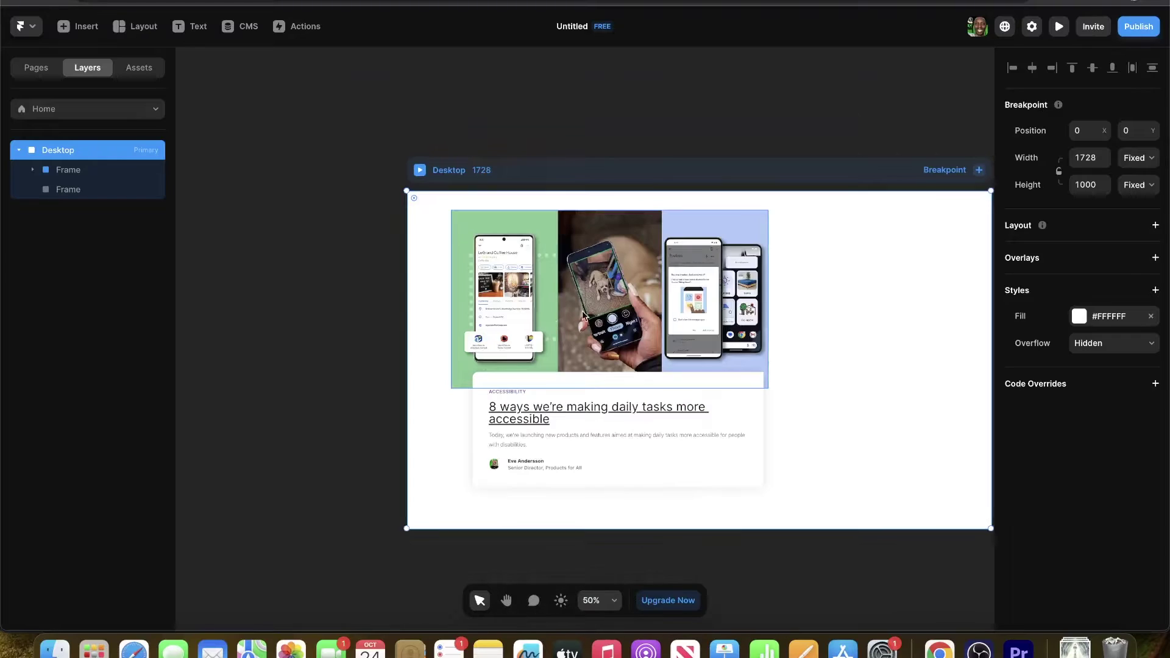
{"action": "scroll", "coordinate": [802, 328], "scroll_direction": "up", "scroll_amount": 3}
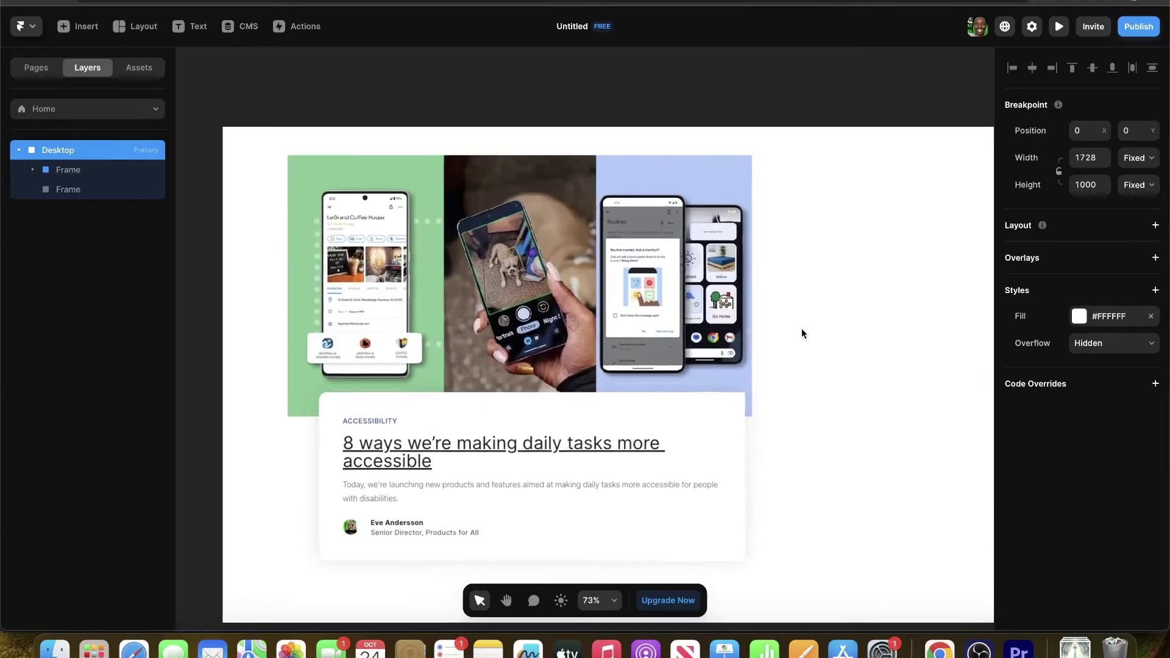
{"action": "scroll", "coordinate": [802, 328], "scroll_direction": "down", "scroll_amount": 2}
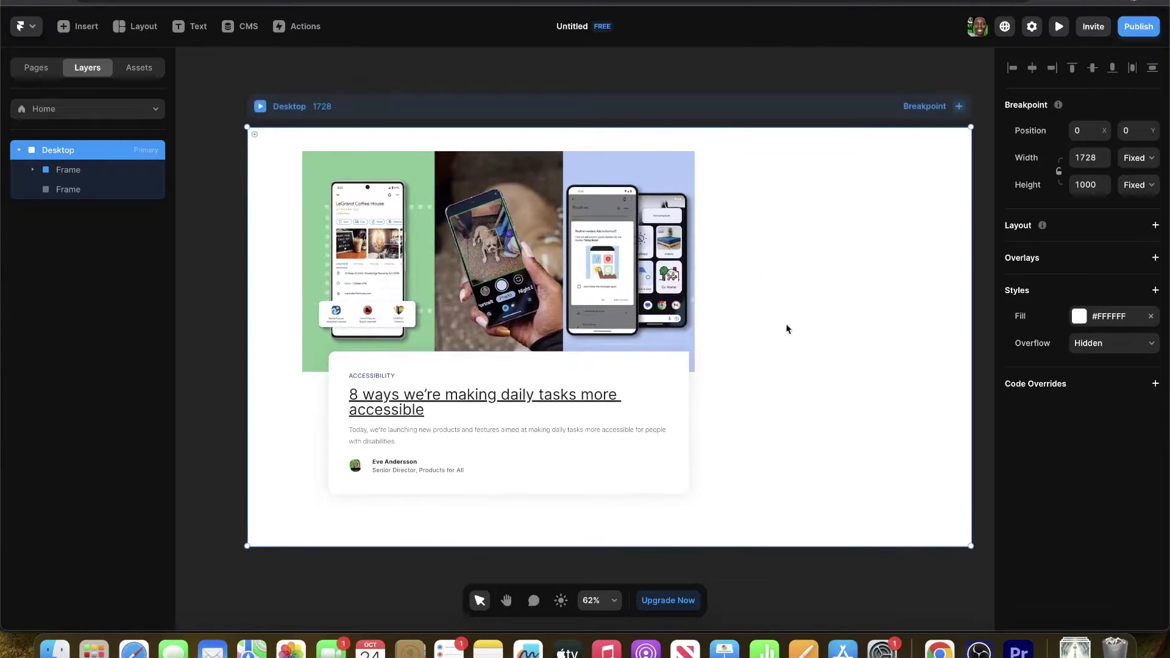
Step: Return to The Keyword page and copy the image of the Pixel phone cases story
{"action": "key", "text": "super+Tab"}
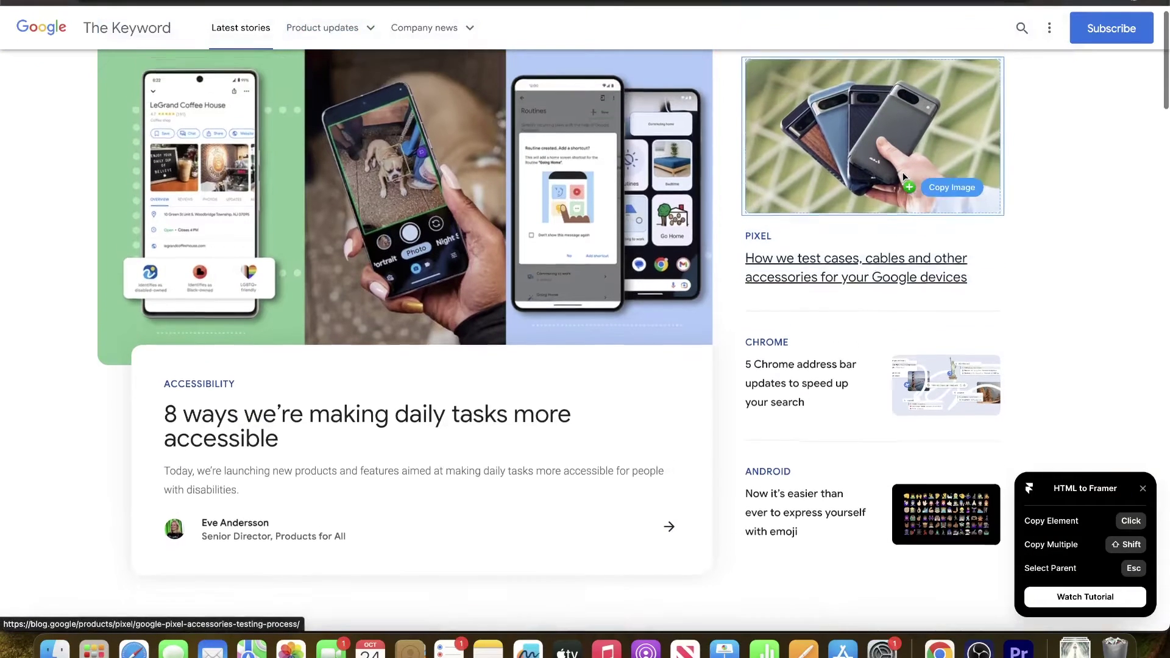
{"action": "scroll", "coordinate": [902, 172], "scroll_direction": "up", "scroll_amount": 1}
{"action": "left_click", "coordinate": [902, 170]}
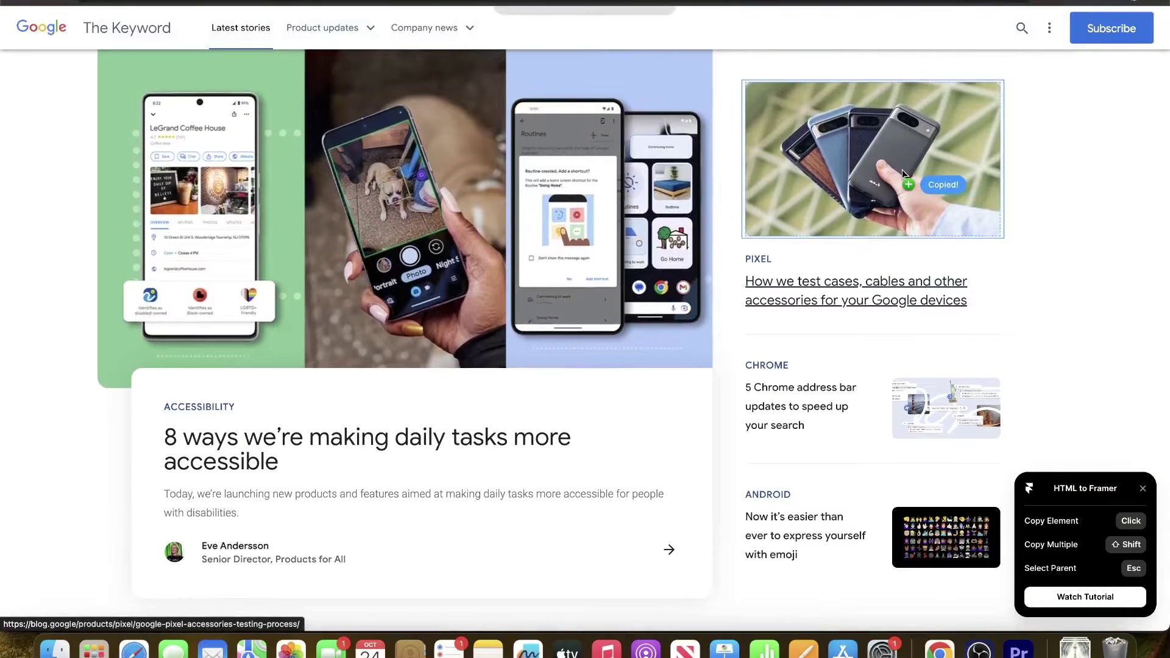
Step: Switch back to Framer and paste the copied Pixel image into the Desktop breakpoint
{"action": "key", "text": "super+Tab"}
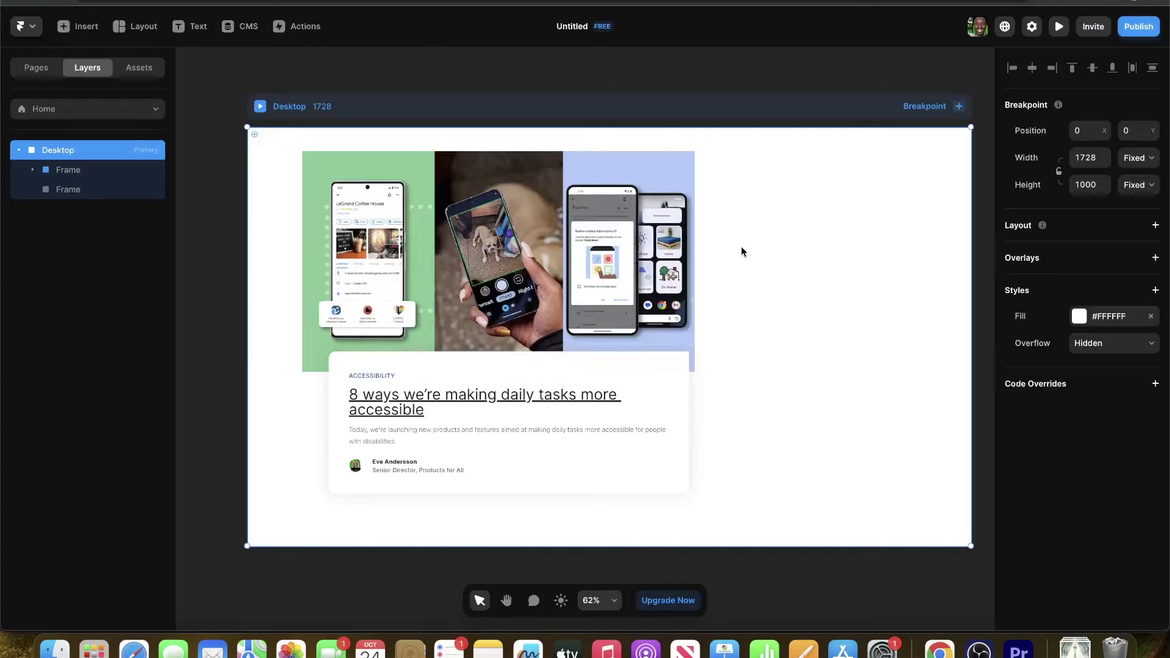
{"action": "right_click", "coordinate": [815, 243]}
{"action": "mouse_move", "coordinate": [856, 354]}
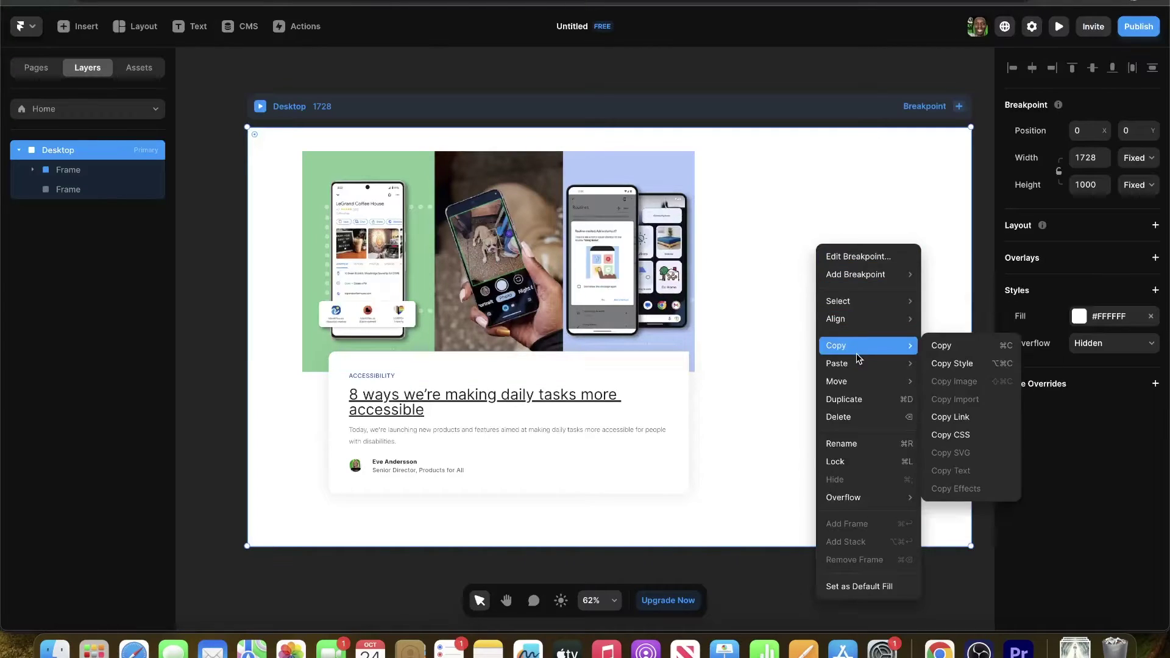
{"action": "mouse_move", "coordinate": [902, 363]}
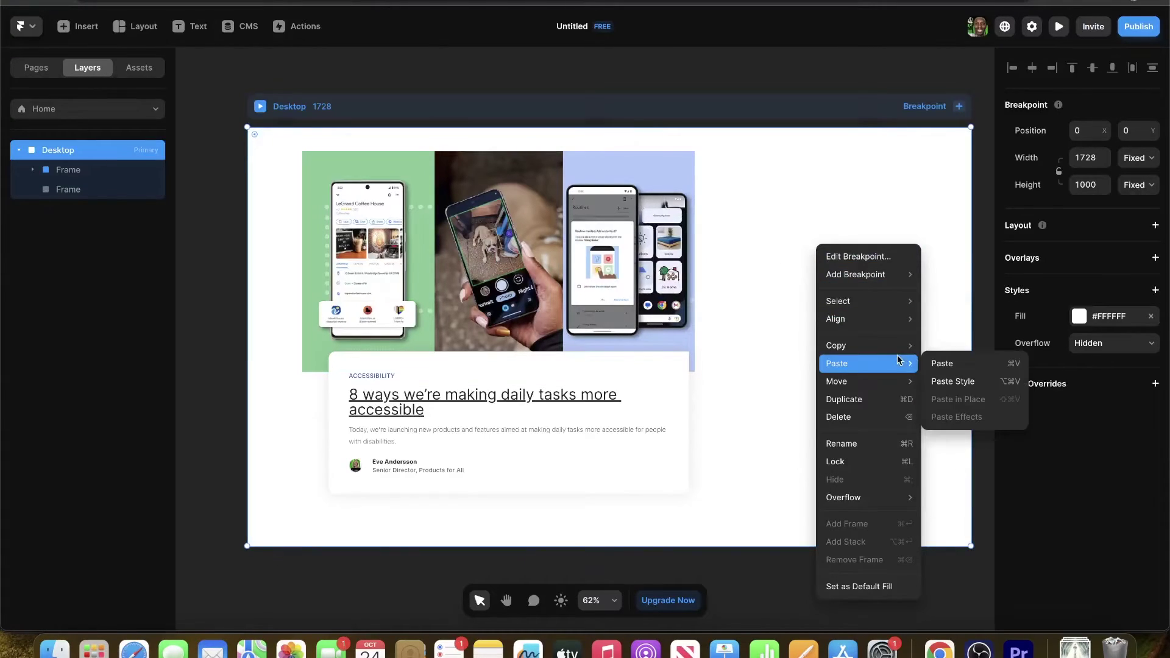
{"action": "left_click", "coordinate": [942, 363]}
{"action": "scroll", "coordinate": [814, 250], "scroll_direction": "down", "scroll_amount": 3}
{"action": "scroll", "coordinate": [706, 349], "scroll_direction": "down", "scroll_amount": 2}
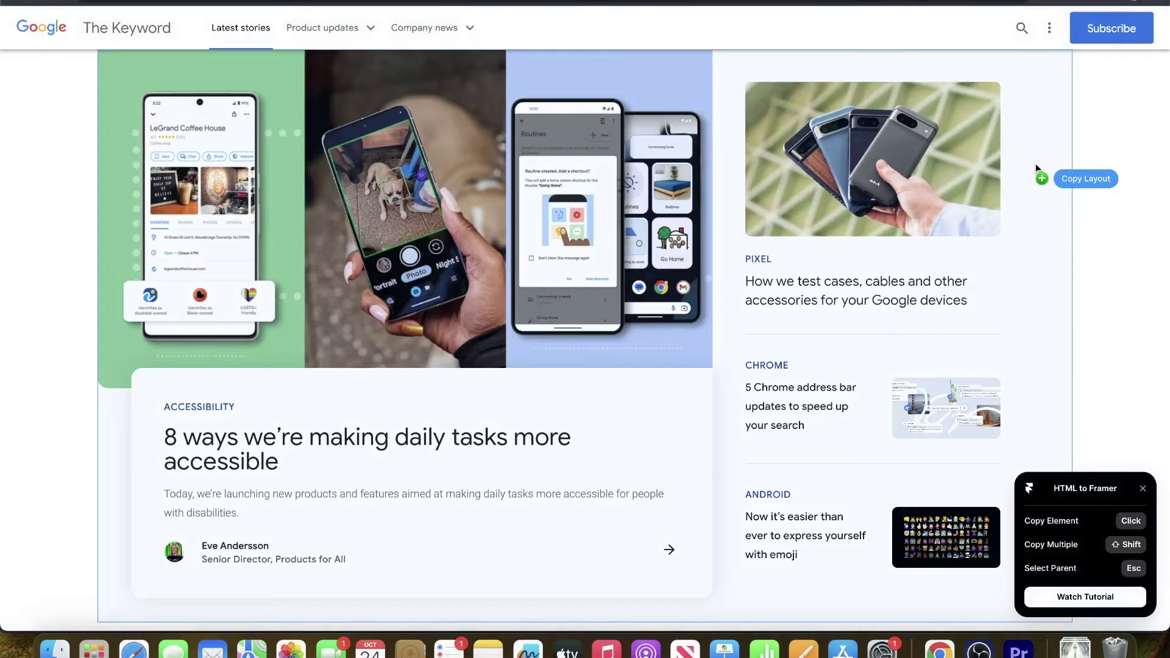
Step: Copy the whole featured stories layout from The Keyword page and paste it into the Desktop breakpoint in Framer
{"action": "left_click", "coordinate": [1036, 163]}
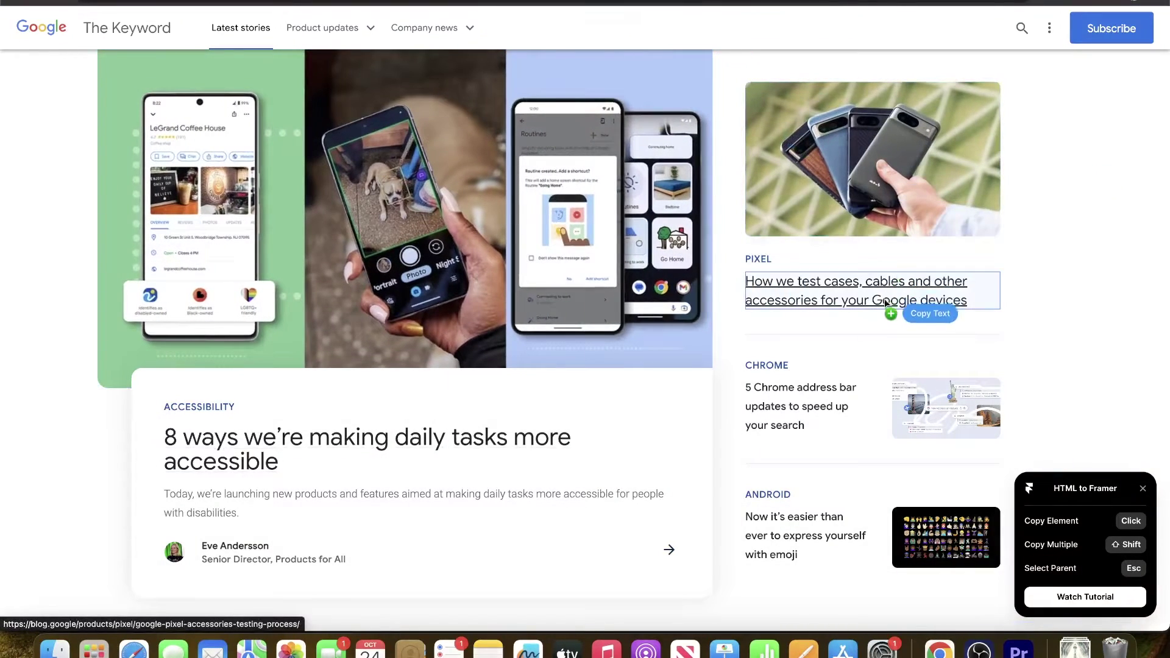
{"action": "left_click", "coordinate": [913, 276]}
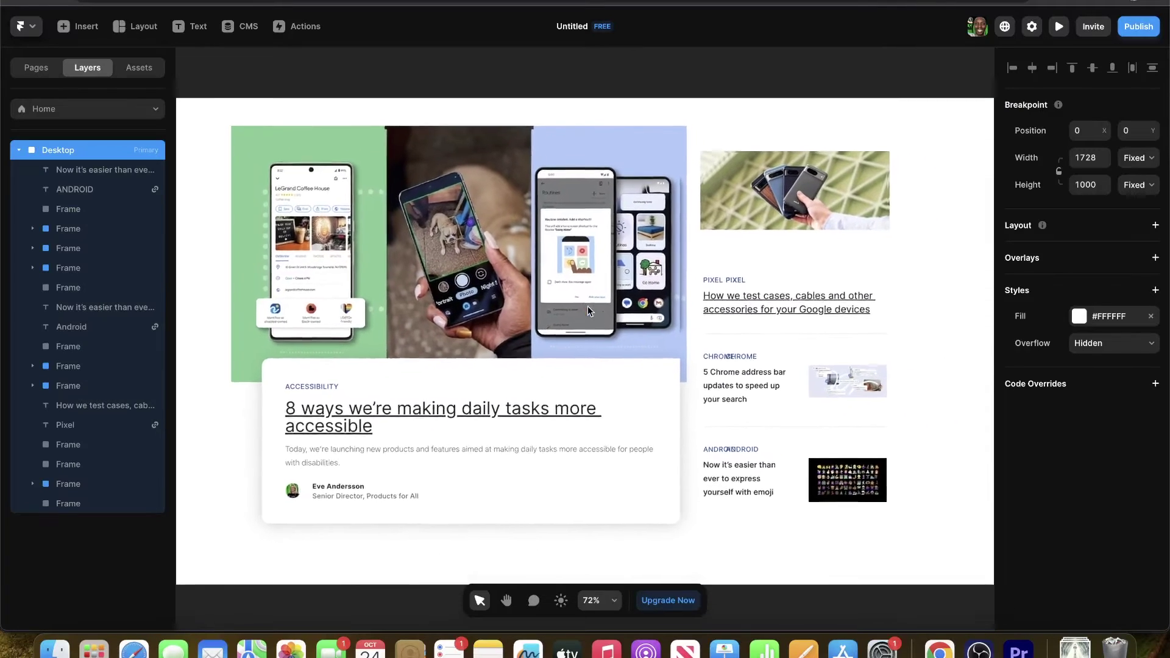
{"action": "scroll", "coordinate": [587, 306], "scroll_direction": "down", "scroll_amount": 1}
{"action": "scroll", "coordinate": [588, 306], "scroll_direction": "right", "scroll_amount": 1}
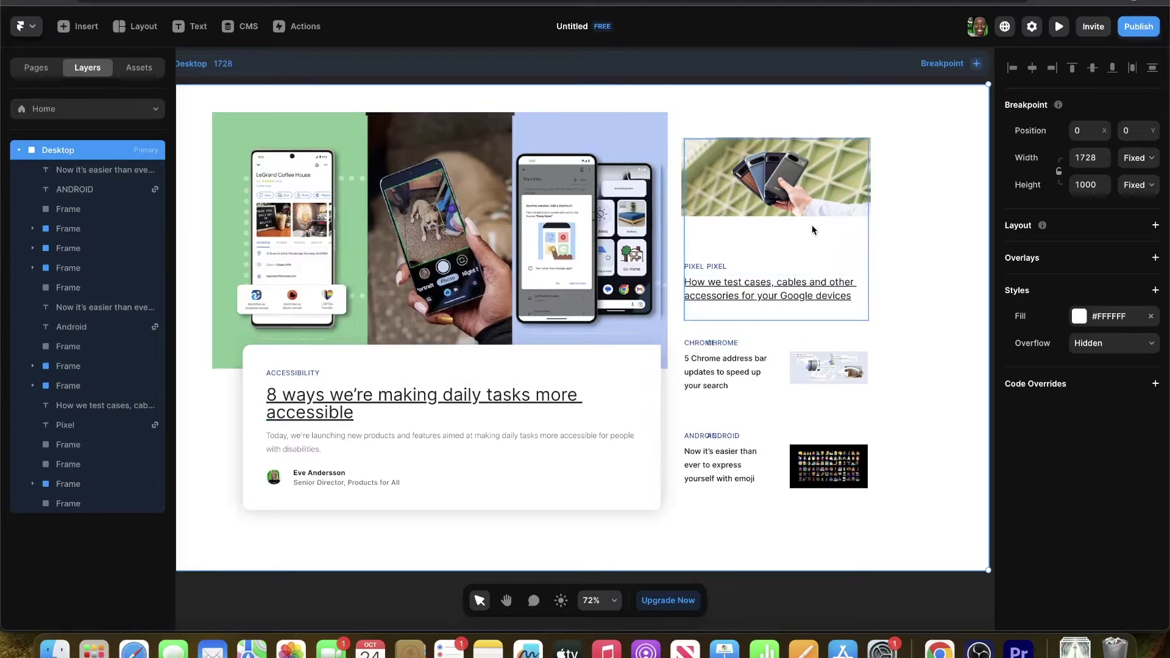
Step: Replace the Accessibility article's headline with "Remember to like and Subscribe to Chukavelli Finance"
{"action": "left_click", "coordinate": [408, 196]}
{"action": "left_click", "coordinate": [278, 396]}
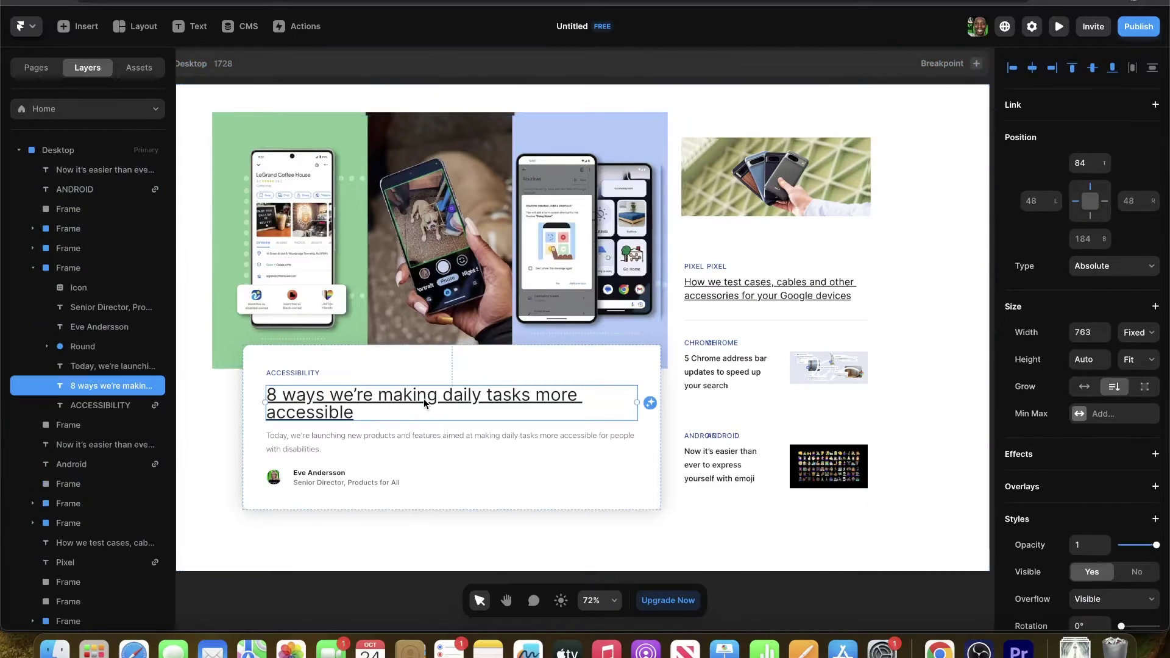
{"action": "key", "text": "Return"}
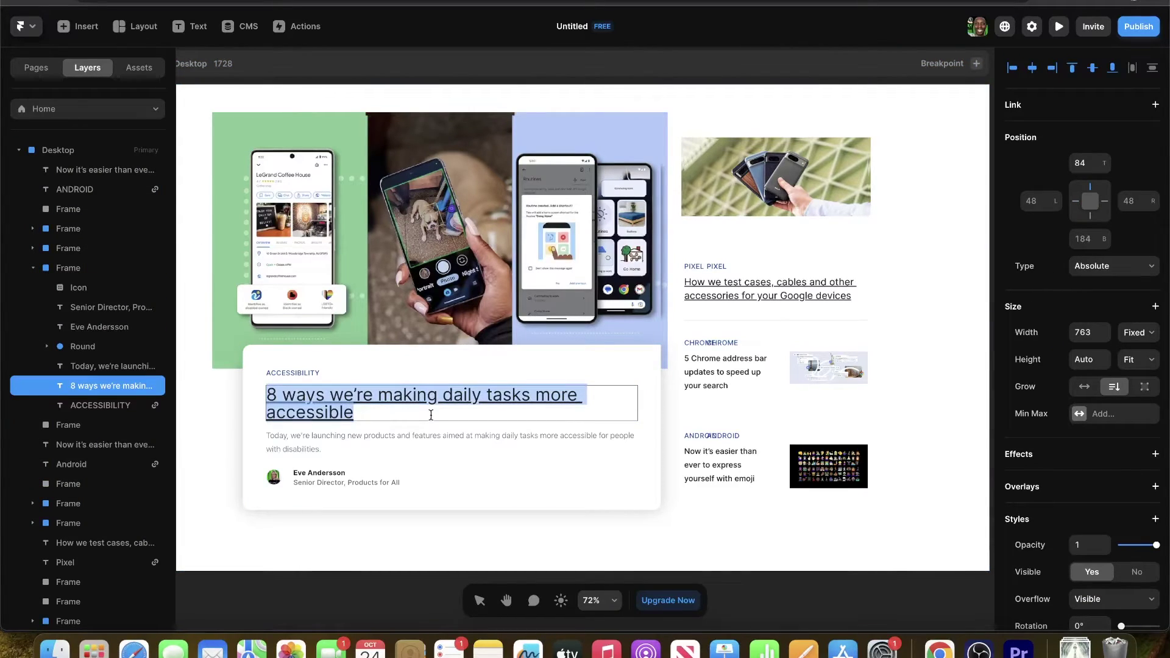
{"action": "type", "text": "Remember to "}
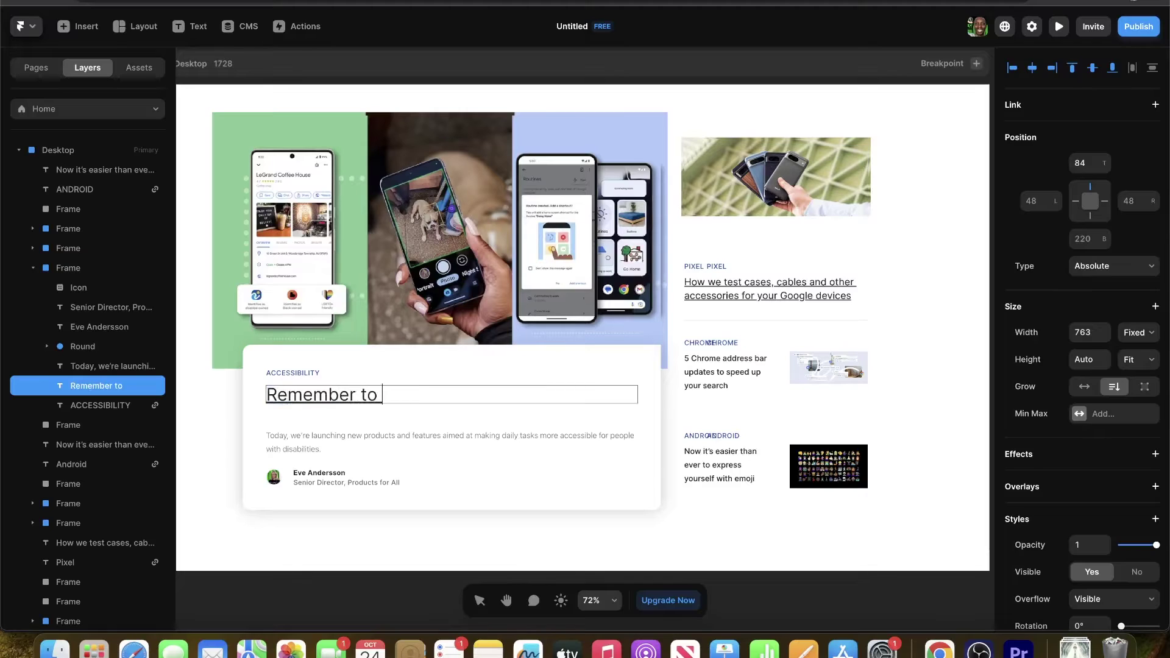
{"action": "type", "text": "like and Su"}
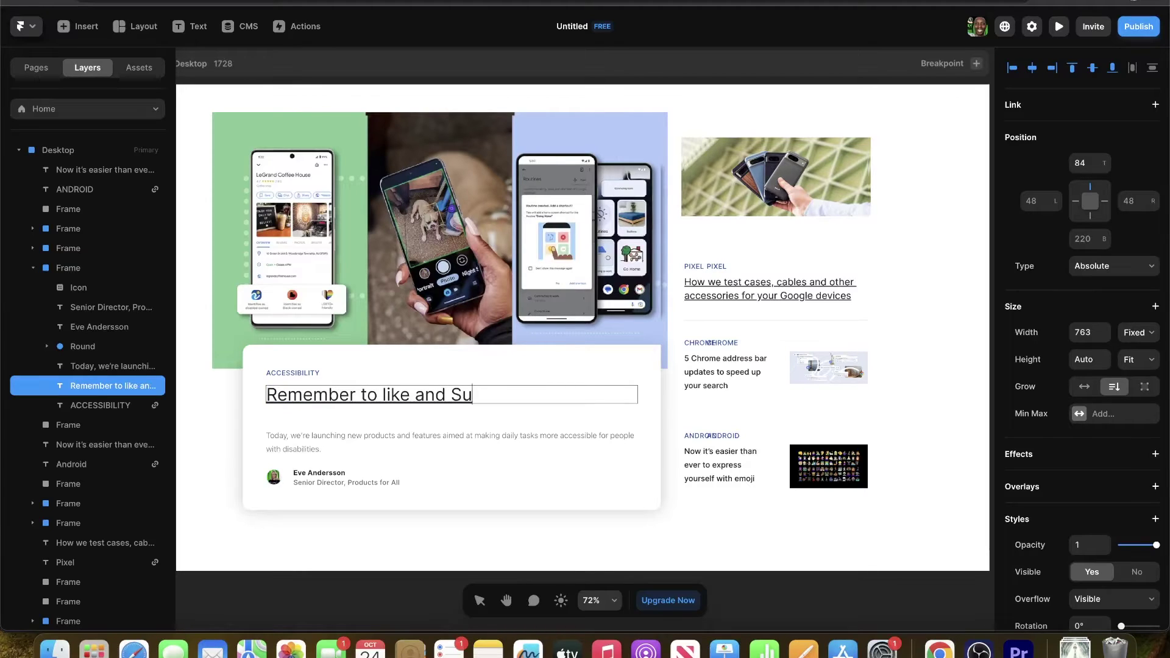
{"action": "type", "text": "bscribe to "}
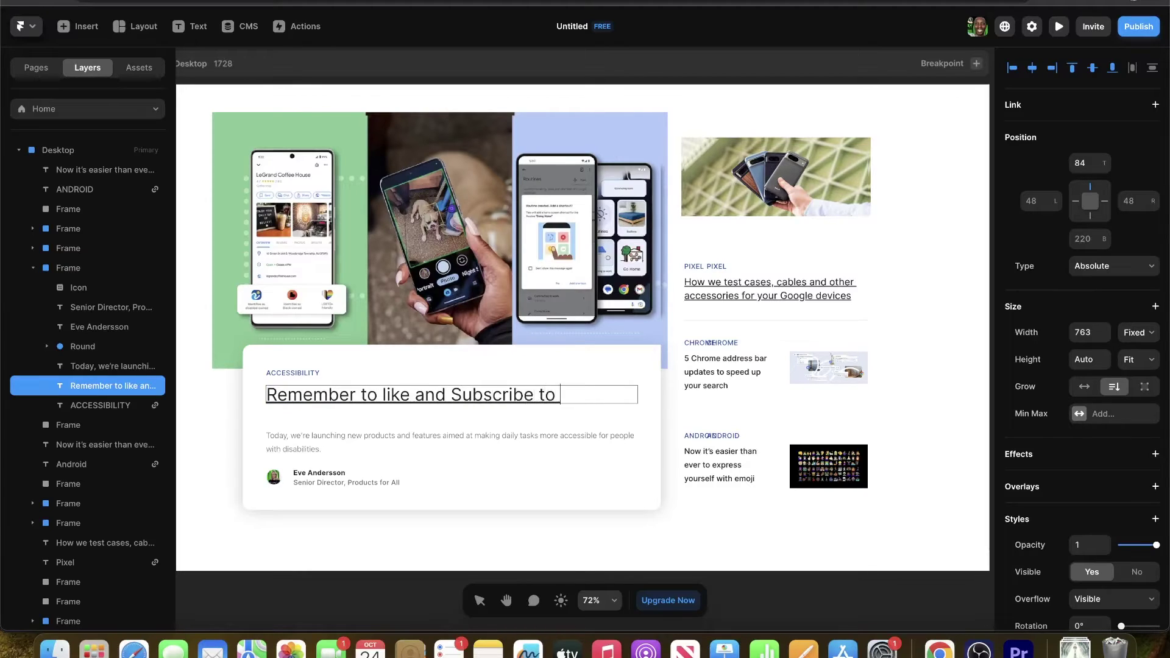
{"action": "type", "text": "Chukavil"}
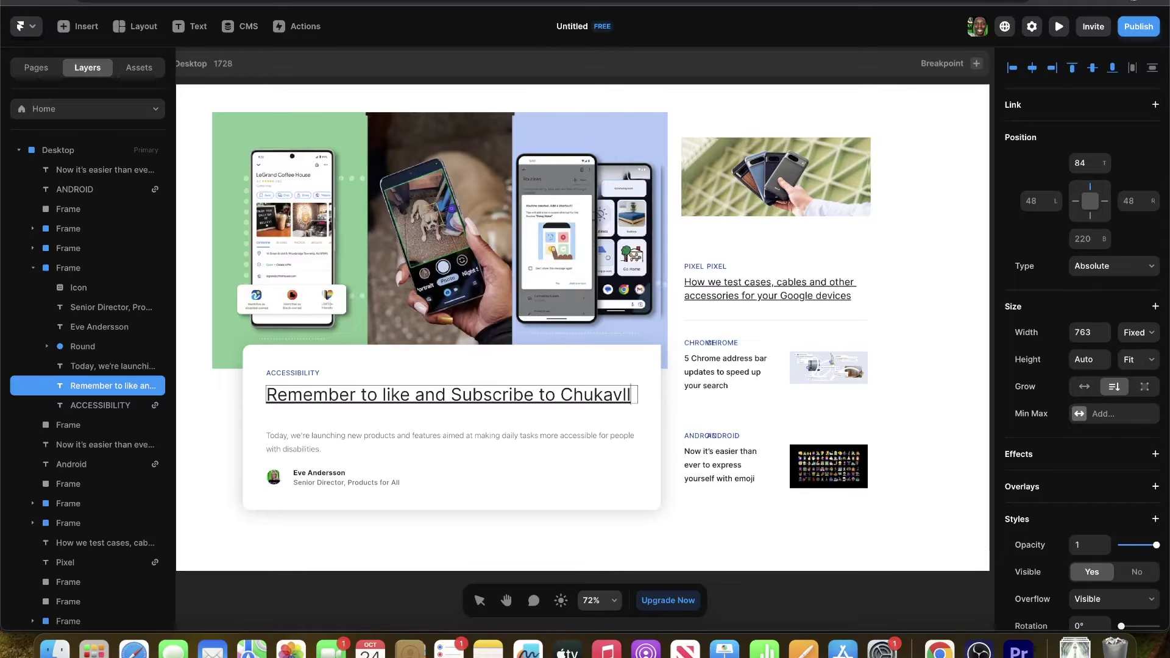
{"action": "key", "text": "BackSpace"}
{"action": "key", "text": "BackSpace"}
{"action": "type", "text": "elli Finance"}
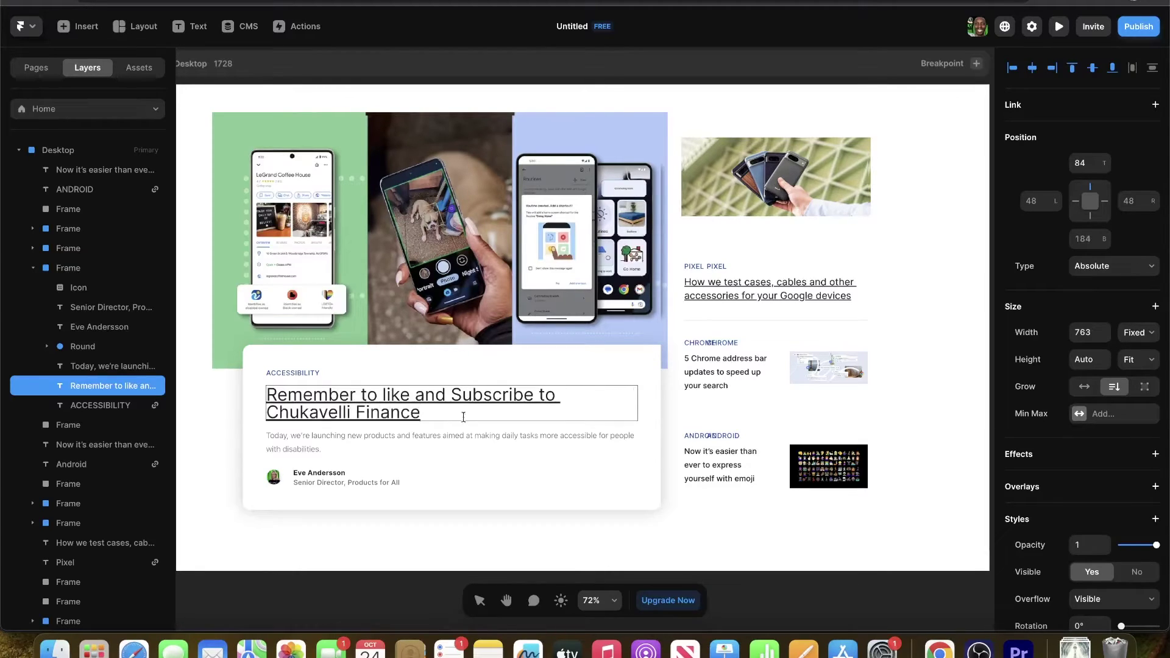
{"action": "key", "text": "Escape"}
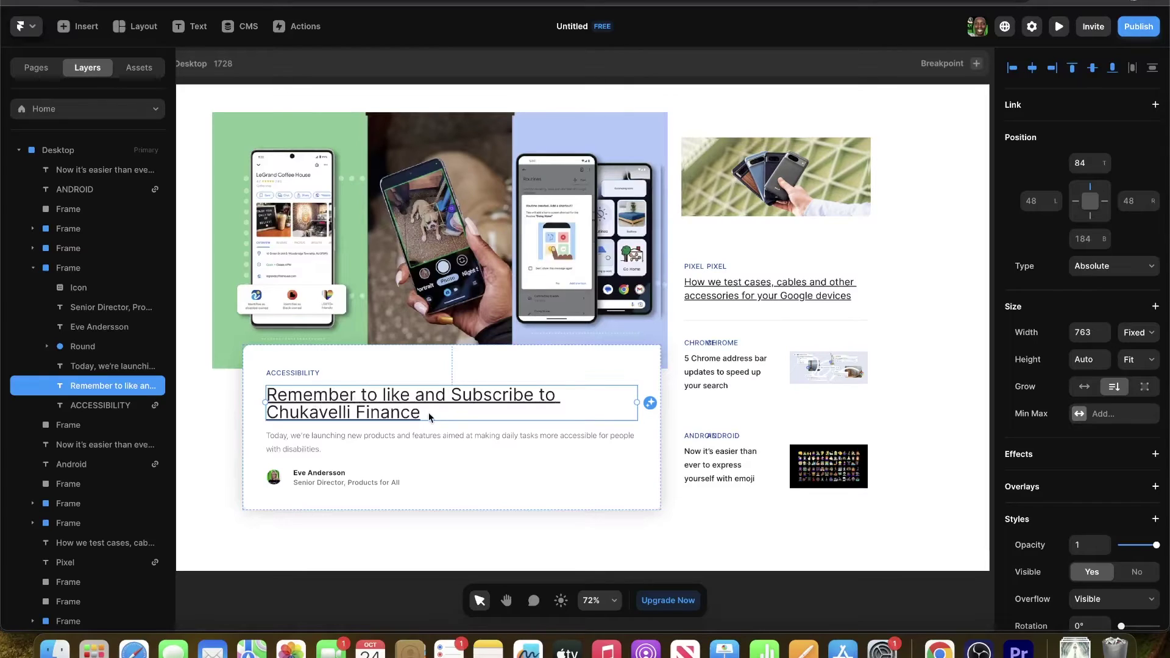
{"action": "left_click", "coordinate": [437, 446]}
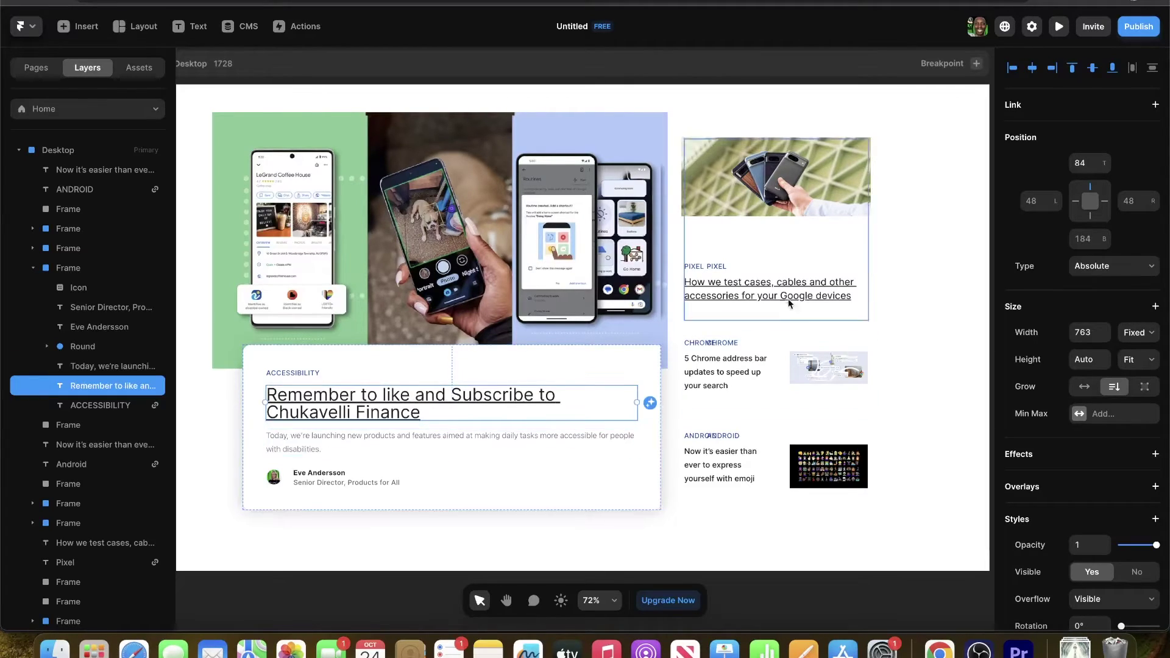
Step: Try to overwrite the Pixel story's headline with random placeholder text, and erase the typed text
{"action": "double_click", "coordinate": [754, 284]}
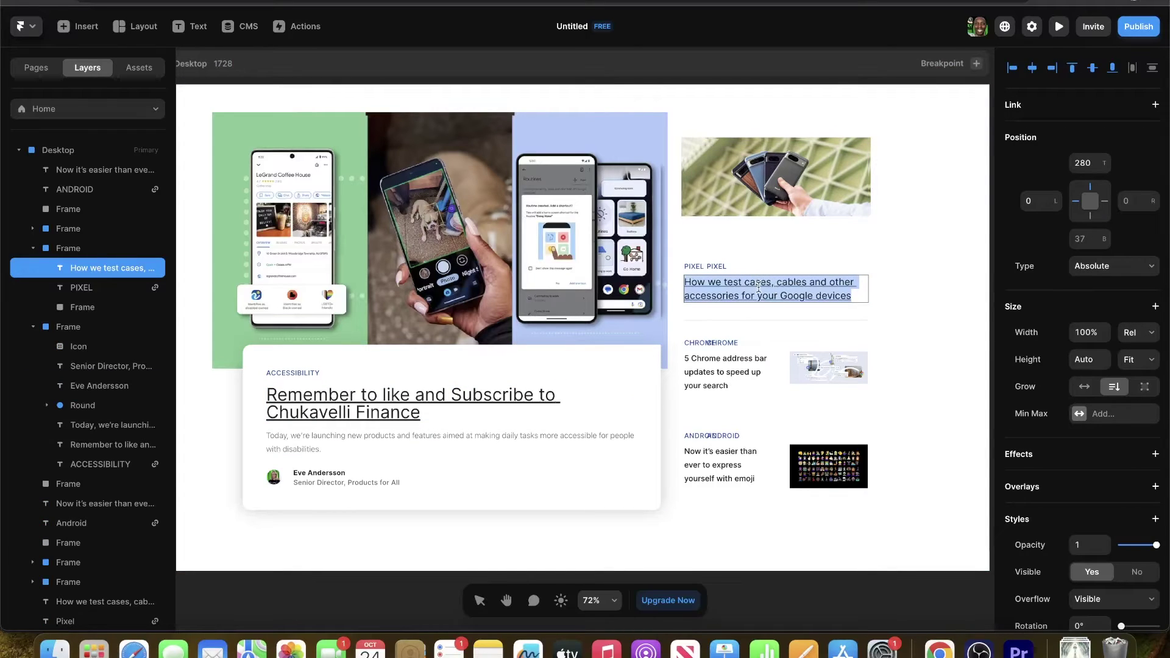
{"action": "scroll", "coordinate": [758, 287], "scroll_direction": "up", "scroll_amount": 3}
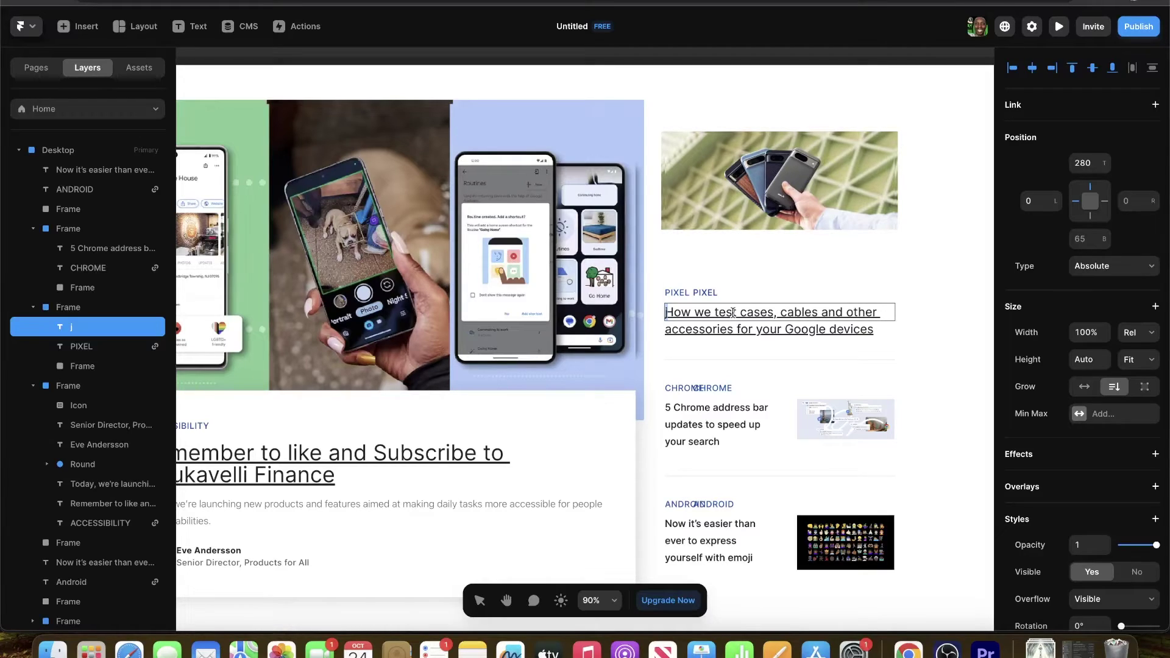
{"action": "type", "text": "sdkfnosinfkna;jsn;dfb"}
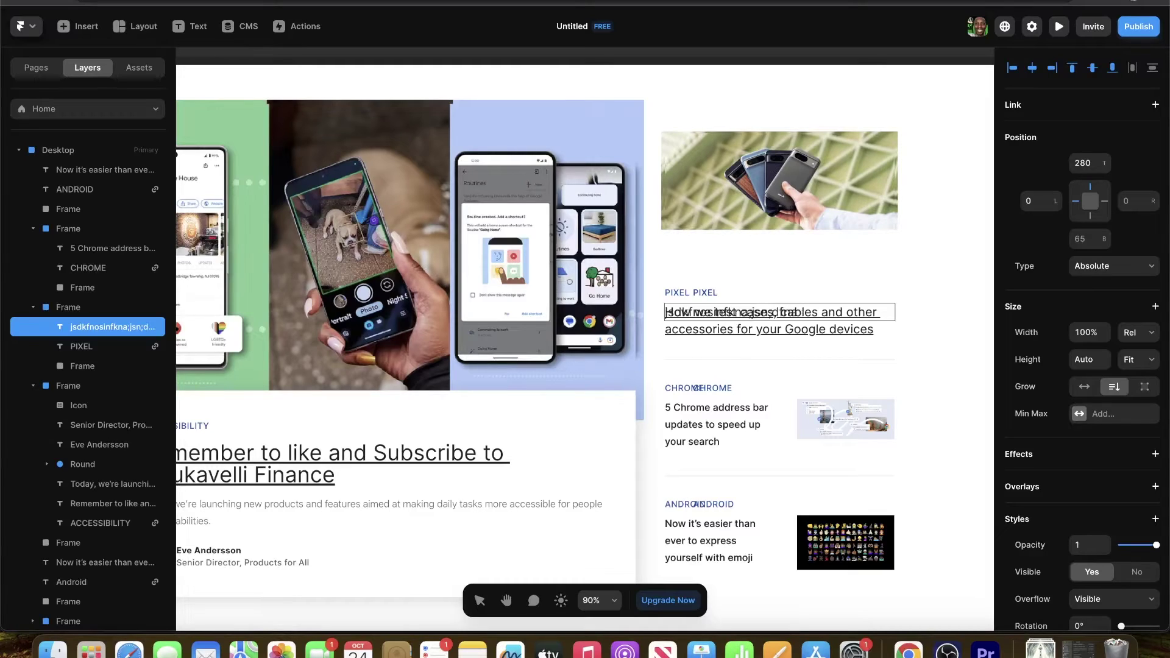
{"action": "key", "text": "BackSpace"}
{"action": "key", "text": "BackSpace"}
{"action": "key", "text": "BackSpace"}
{"action": "key", "text": "BackSpace"}
{"action": "key", "text": "BackSpace"}
{"action": "key", "text": "BackSpace"}
{"action": "key", "text": "BackSpace"}
{"action": "key", "text": "BackSpace"}
{"action": "key", "text": "BackSpace"}
{"action": "key", "text": "BackSpace"}
{"action": "key", "text": "BackSpace"}
{"action": "key", "text": "BackSpace"}
{"action": "key", "text": "BackSpace"}
{"action": "key", "text": "BackSpace"}
{"action": "key", "text": "BackSpace"}
{"action": "key", "text": "BackSpace"}
{"action": "key", "text": "BackSpace"}
{"action": "key", "text": "BackSpace"}
{"action": "key", "text": "BackSpace"}
{"action": "key", "text": "BackSpace"}
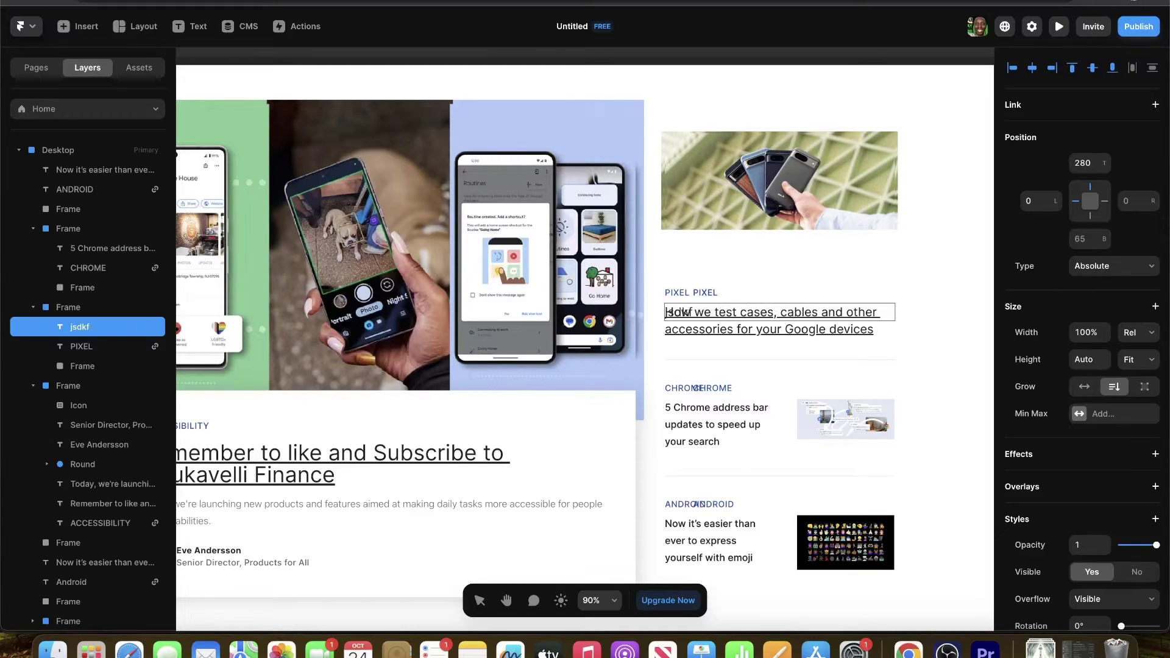
{"action": "key", "text": "Escape"}
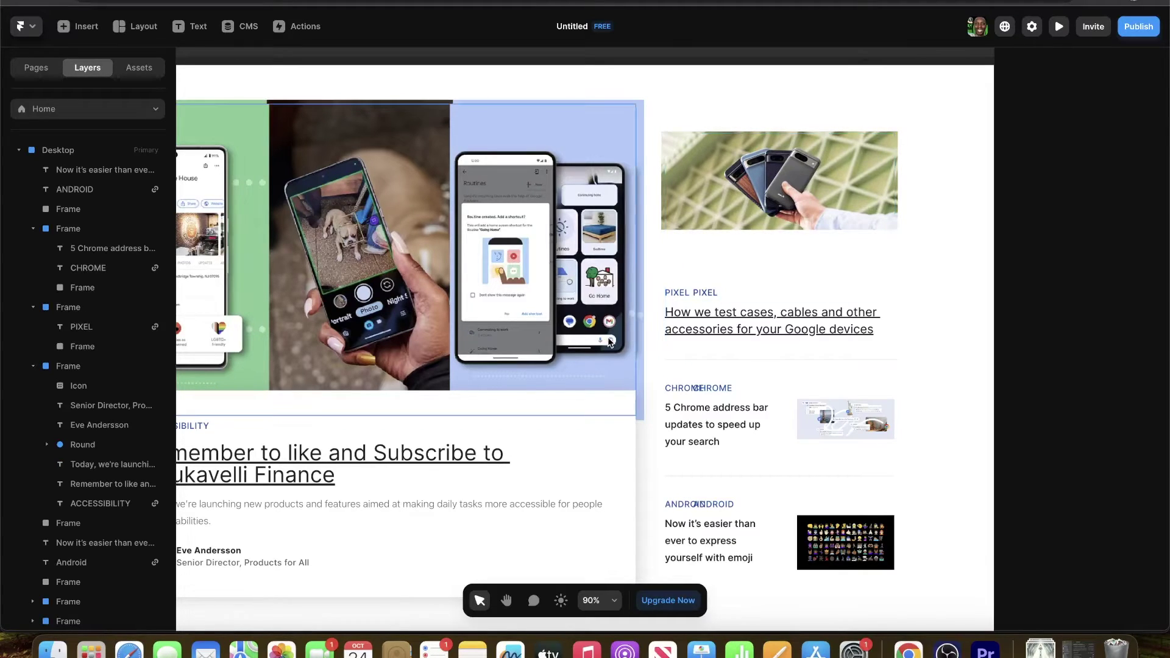
Step: Examine the pasted layout's layers one by one, matching the images, icon, author details, texts and frames to their places on the canvas
{"action": "key", "text": "shift+1"}
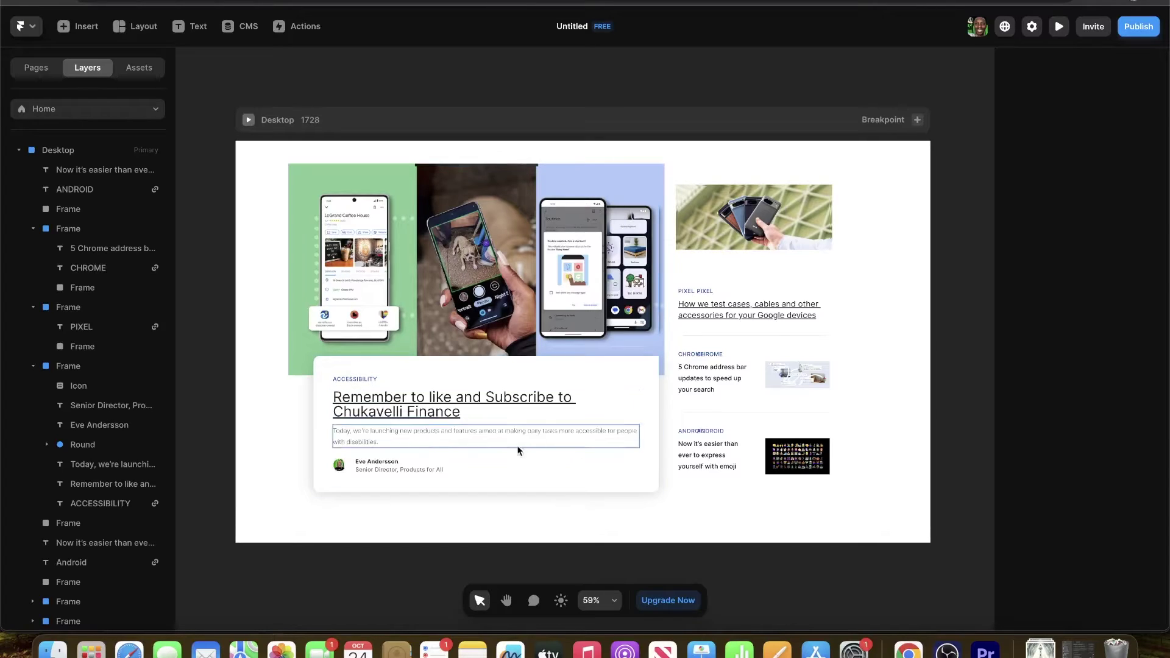
{"action": "left_click", "coordinate": [82, 347]}
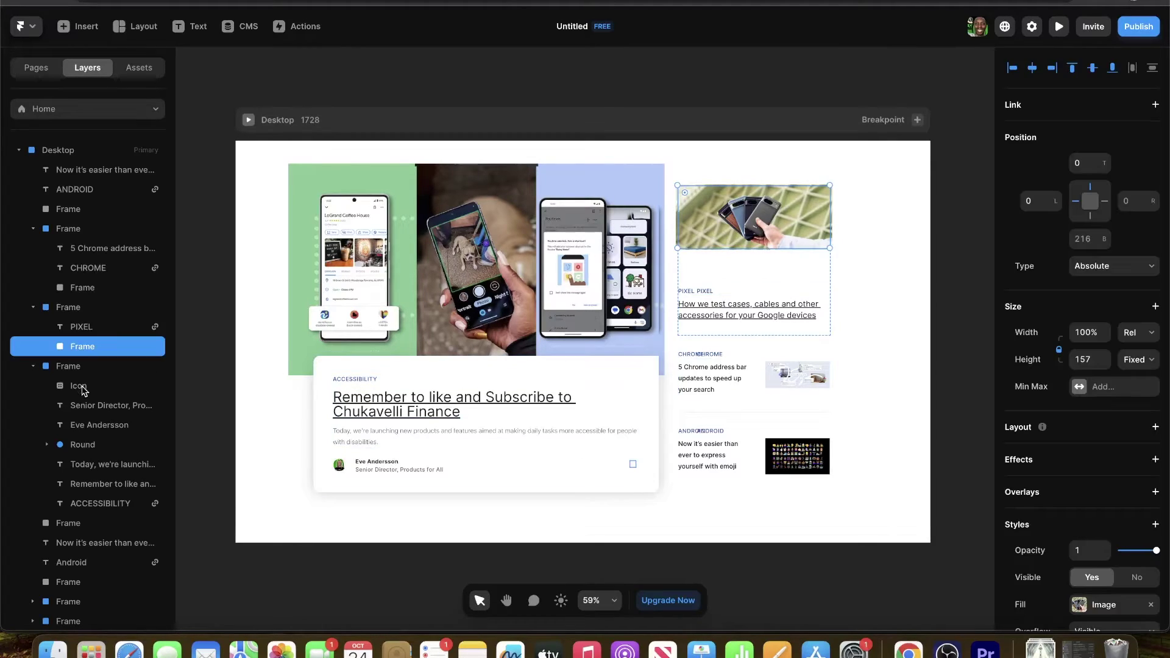
{"action": "left_click", "coordinate": [78, 385]}
{"action": "left_click", "coordinate": [83, 406]}
{"action": "left_click", "coordinate": [85, 425]}
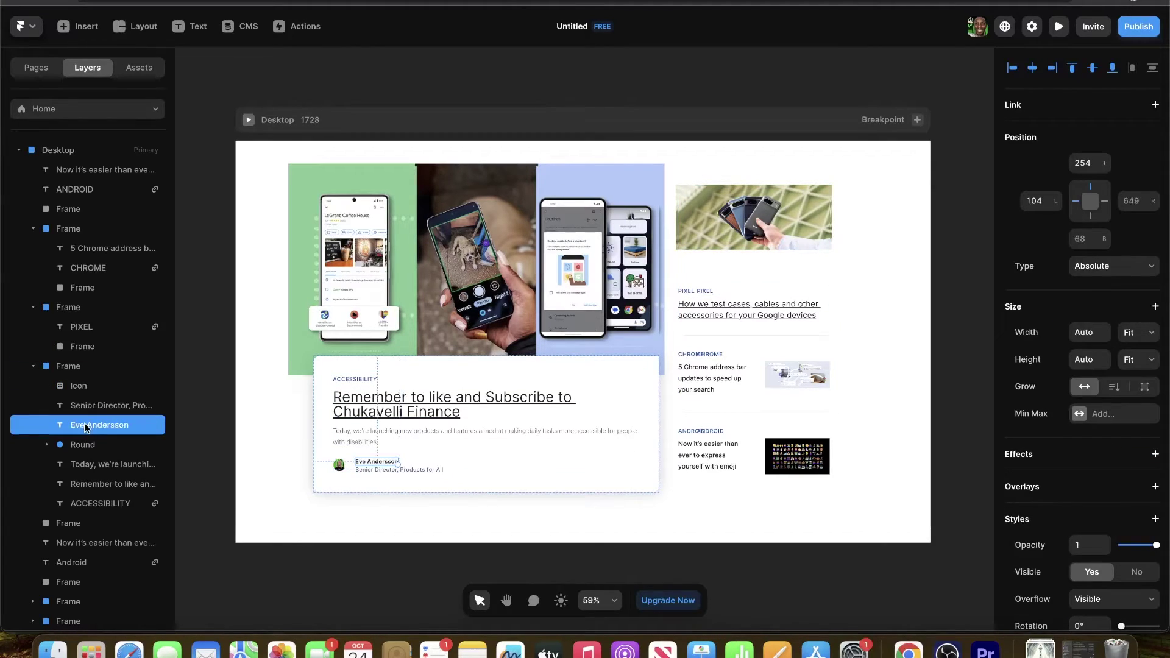
{"action": "left_click", "coordinate": [89, 445]}
{"action": "key", "text": "Return"}
{"action": "left_click", "coordinate": [88, 488]}
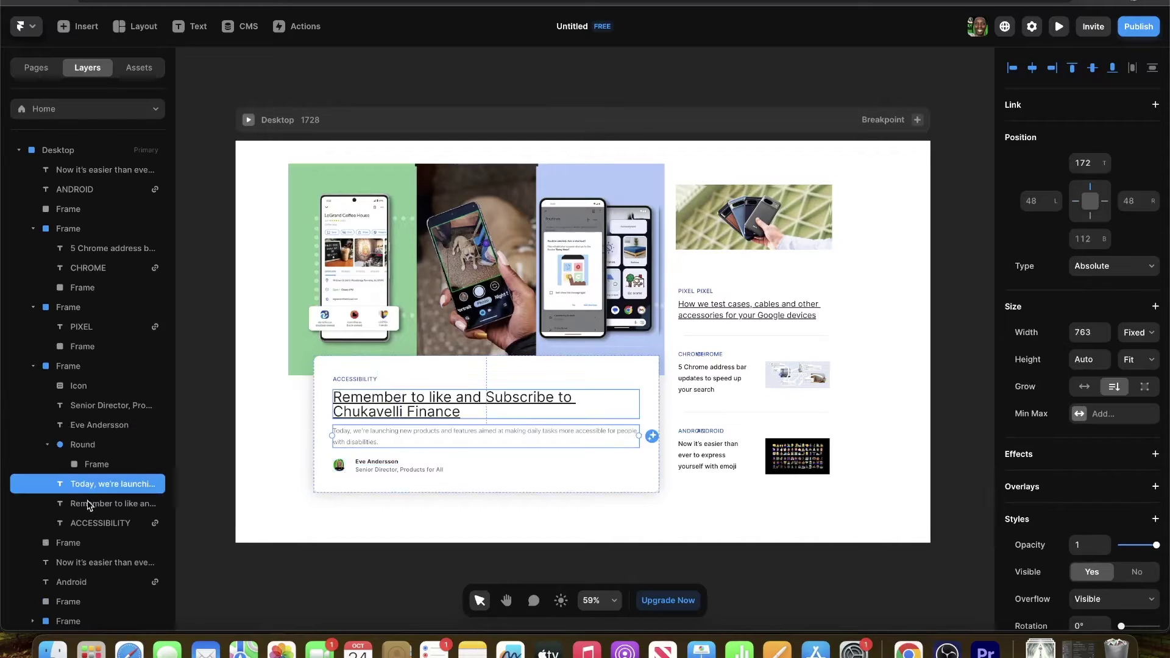
{"action": "left_click", "coordinate": [88, 502]}
{"action": "scroll", "coordinate": [87, 502], "scroll_direction": "down", "scroll_amount": 3}
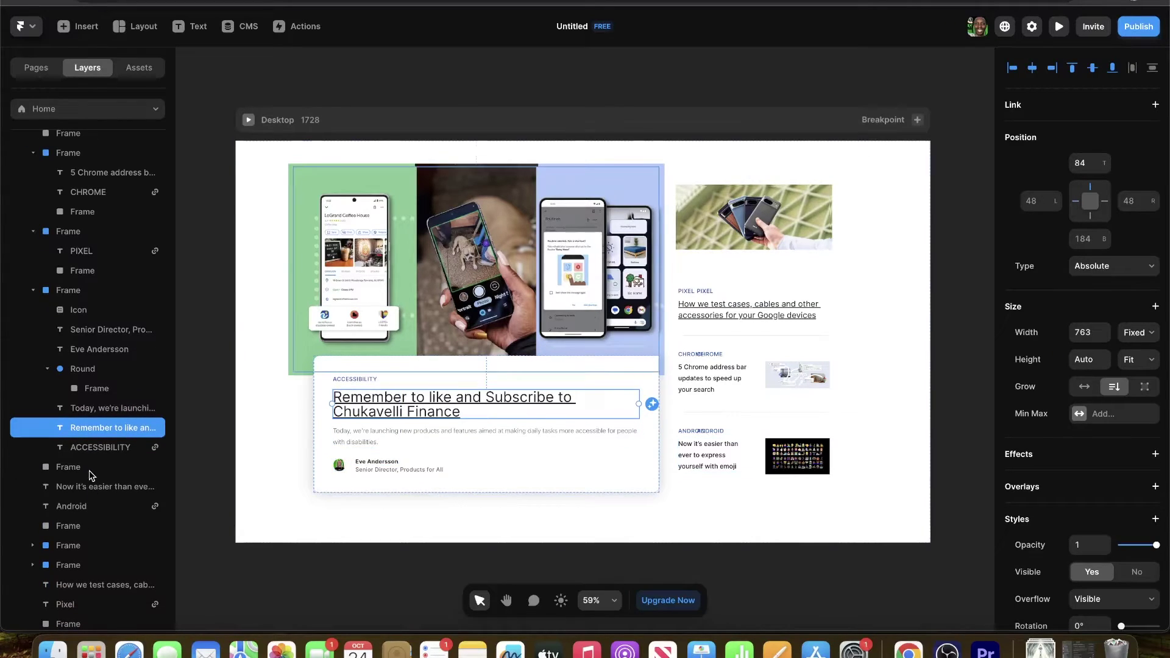
{"action": "left_click", "coordinate": [90, 468]}
{"action": "scroll", "coordinate": [90, 470], "scroll_direction": "down", "scroll_amount": 1}
{"action": "left_click", "coordinate": [92, 463]}
{"action": "left_click", "coordinate": [94, 477]}
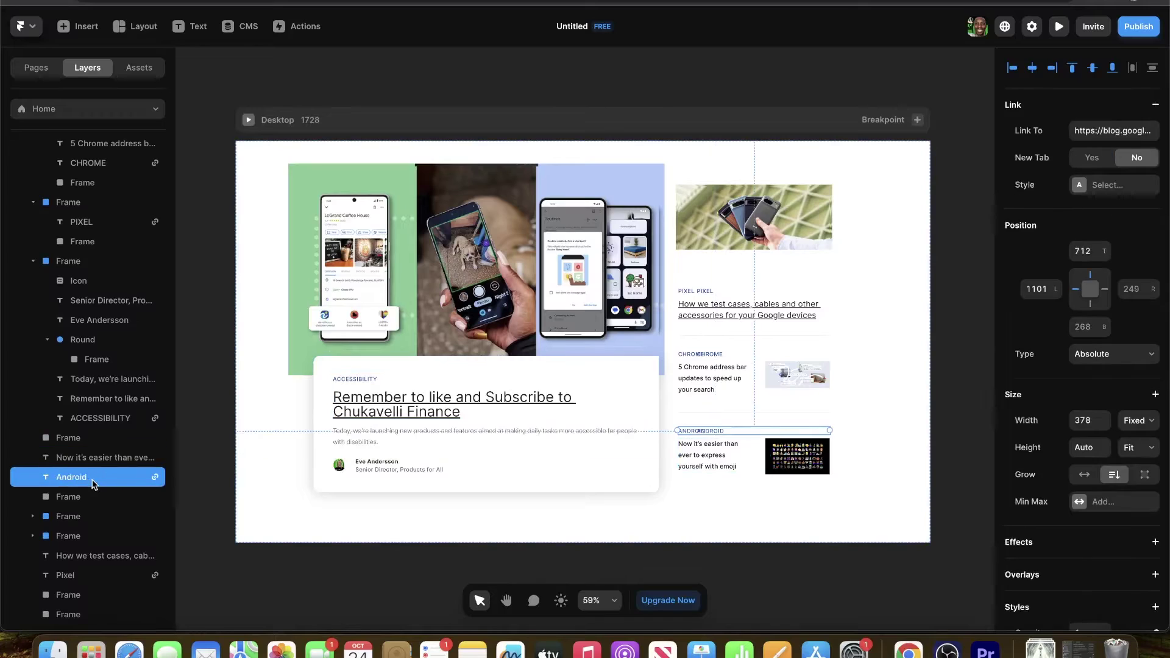
{"action": "left_click", "coordinate": [93, 499]}
{"action": "scroll", "coordinate": [94, 505], "scroll_direction": "down", "scroll_amount": 2}
{"action": "left_click", "coordinate": [92, 488]}
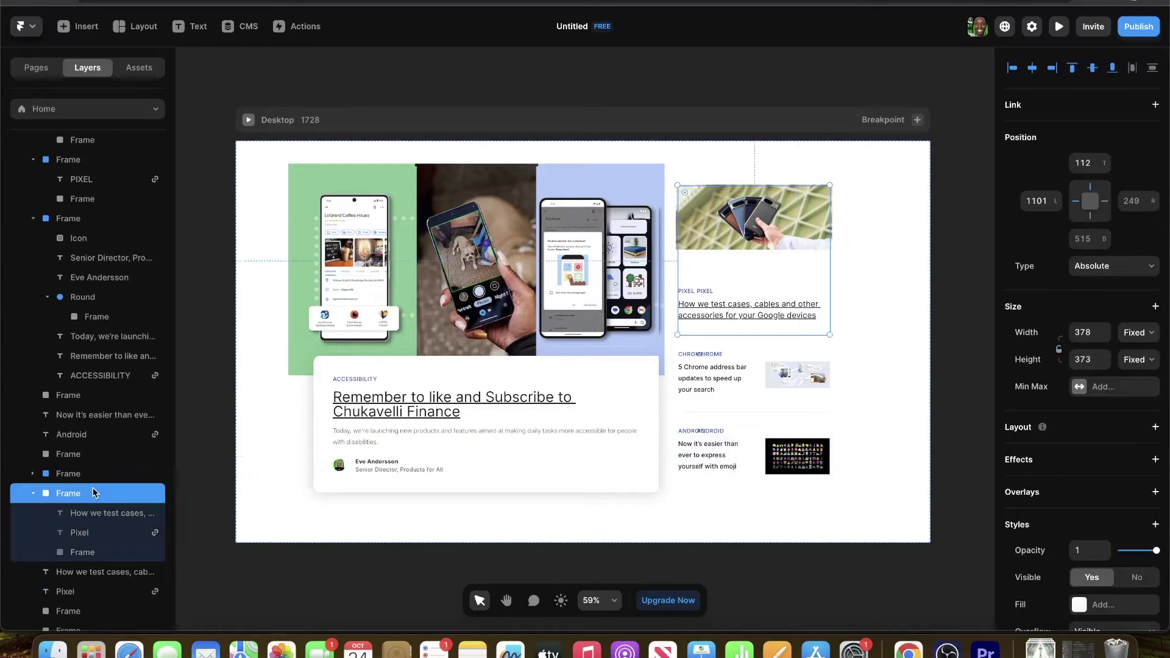
{"action": "scroll", "coordinate": [101, 397], "scroll_direction": "up", "scroll_amount": 2}
{"action": "left_click", "coordinate": [85, 335]}
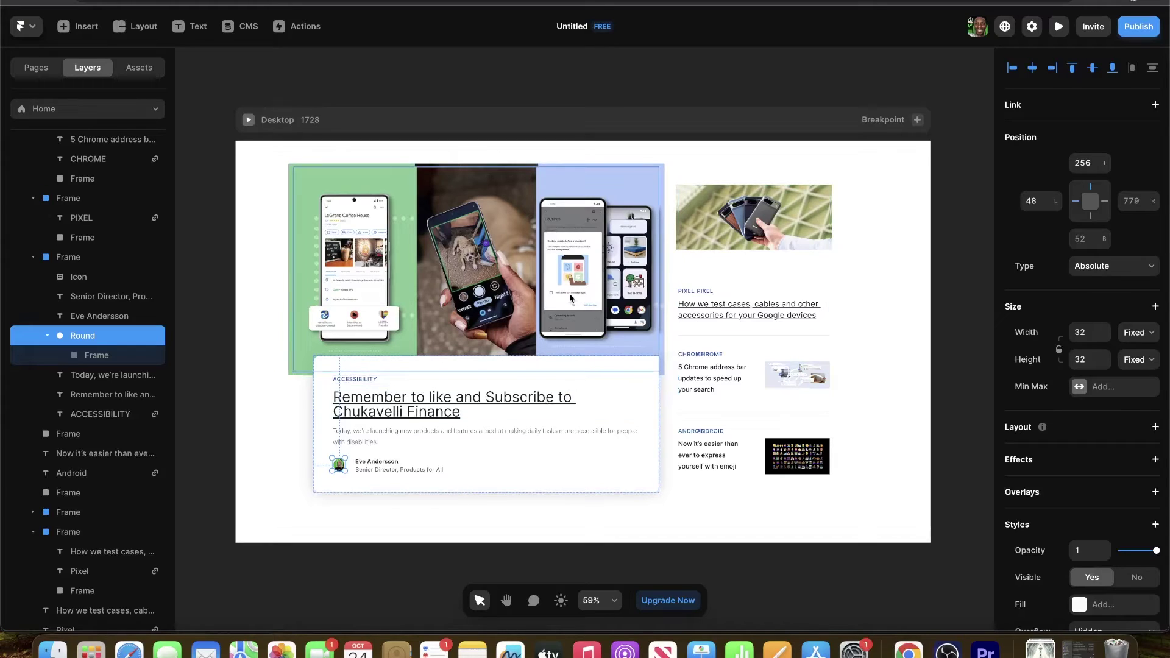
{"action": "scroll", "coordinate": [571, 297], "scroll_direction": "up", "scroll_amount": 2}
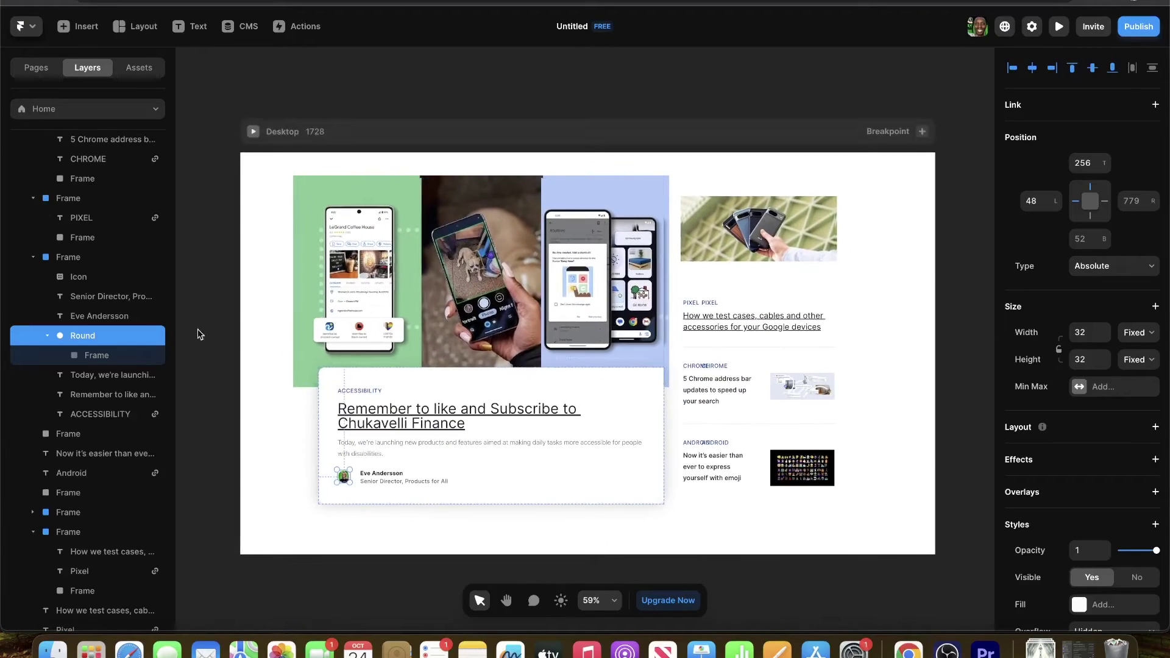
{"action": "scroll", "coordinate": [131, 294], "scroll_direction": "up", "scroll_amount": 4}
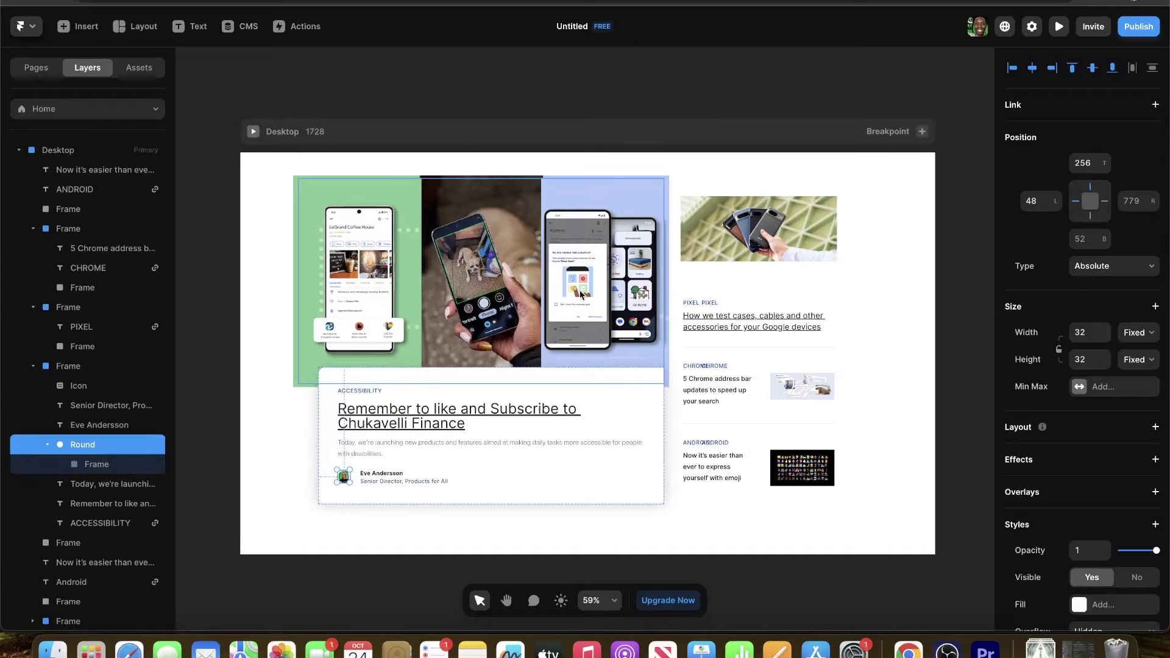
Step: Inspect the Pixel story's frame and its PIXEL label on the canvas and in the layer structure
{"action": "left_click", "coordinate": [726, 319]}
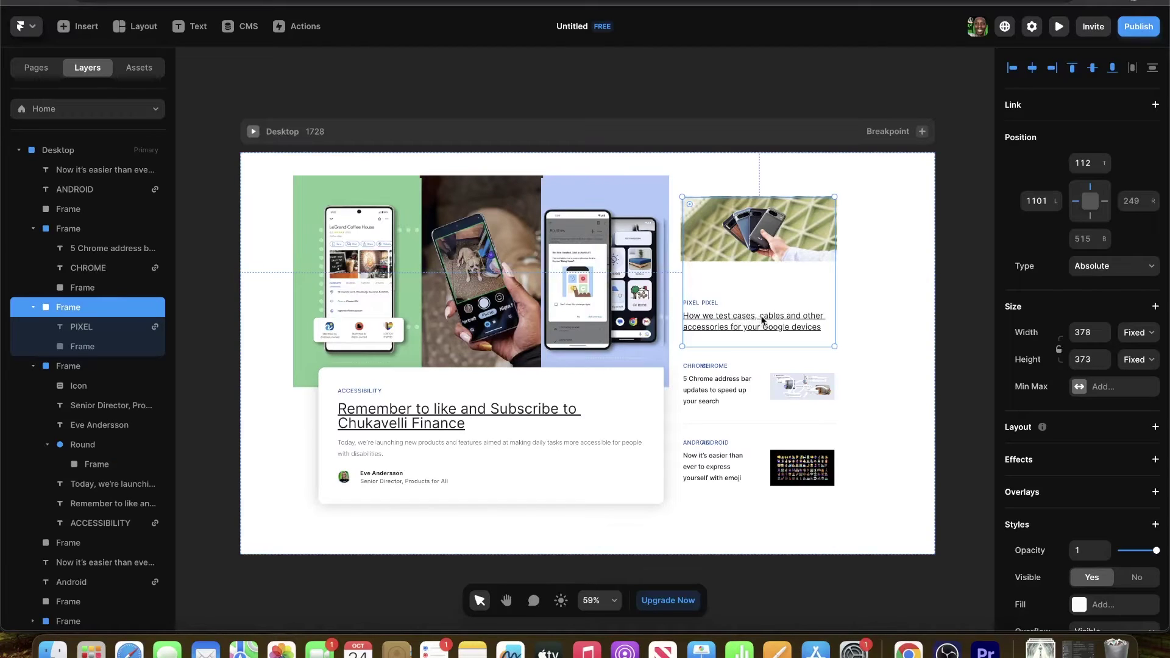
{"action": "scroll", "coordinate": [761, 316], "scroll_direction": "up", "scroll_amount": 3}
{"action": "scroll", "coordinate": [754, 316], "scroll_direction": "down", "scroll_amount": 2}
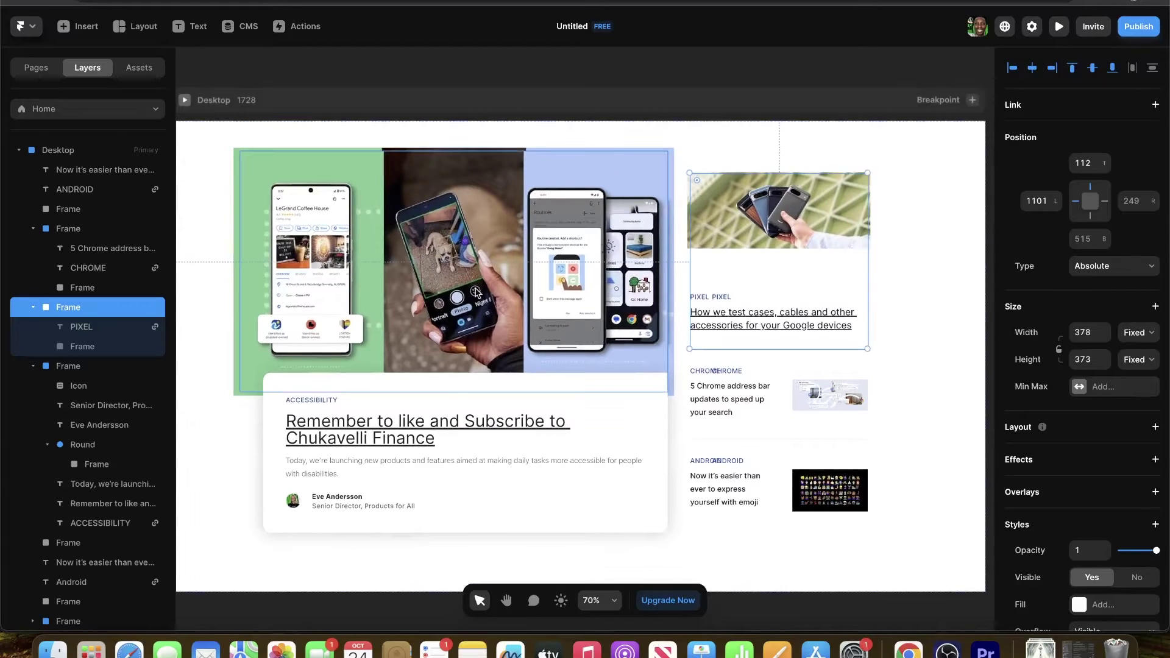
{"action": "scroll", "coordinate": [685, 338], "scroll_direction": "up", "scroll_amount": 1}
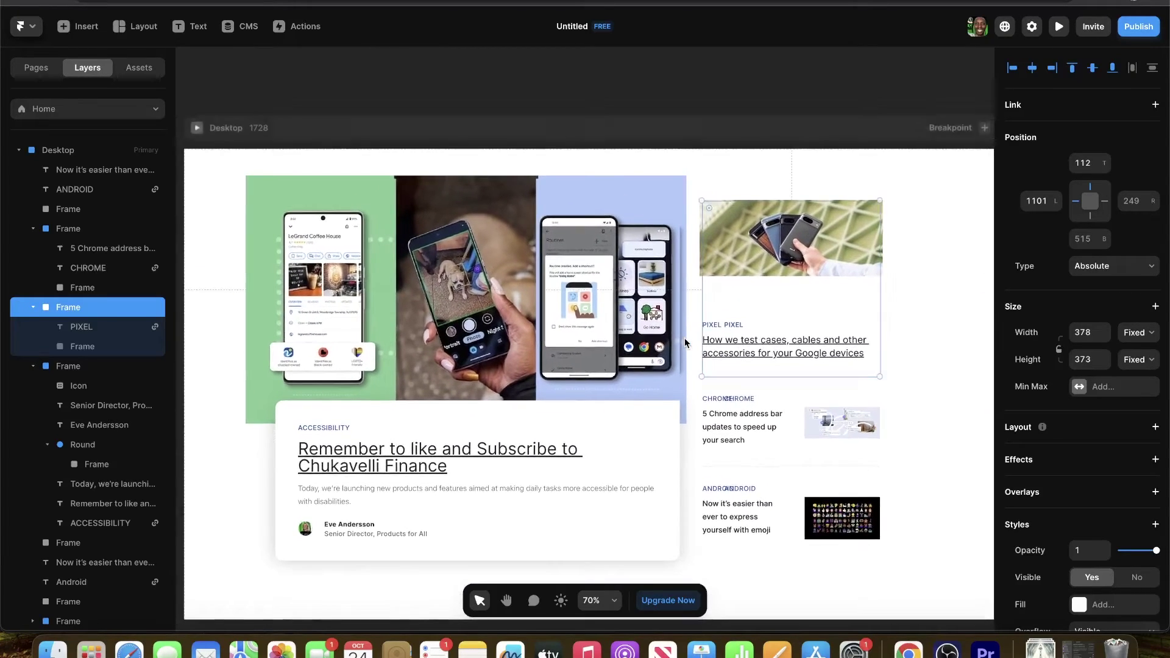
{"action": "scroll", "coordinate": [685, 343], "scroll_direction": "down", "scroll_amount": 3}
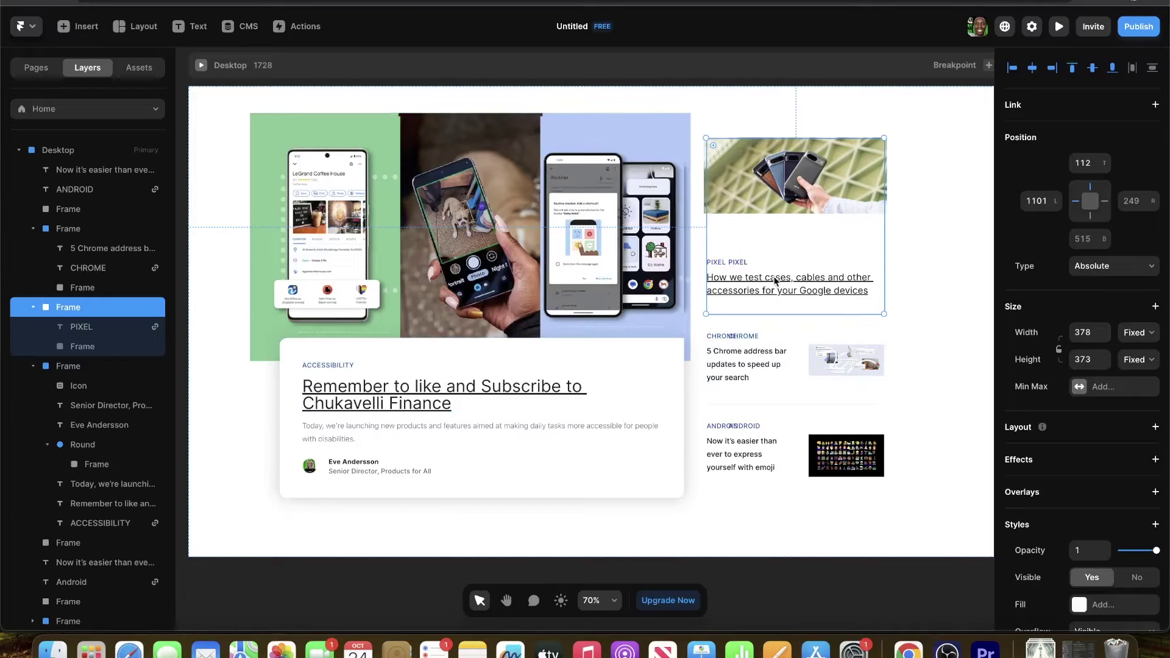
{"action": "left_click", "coordinate": [91, 327]}
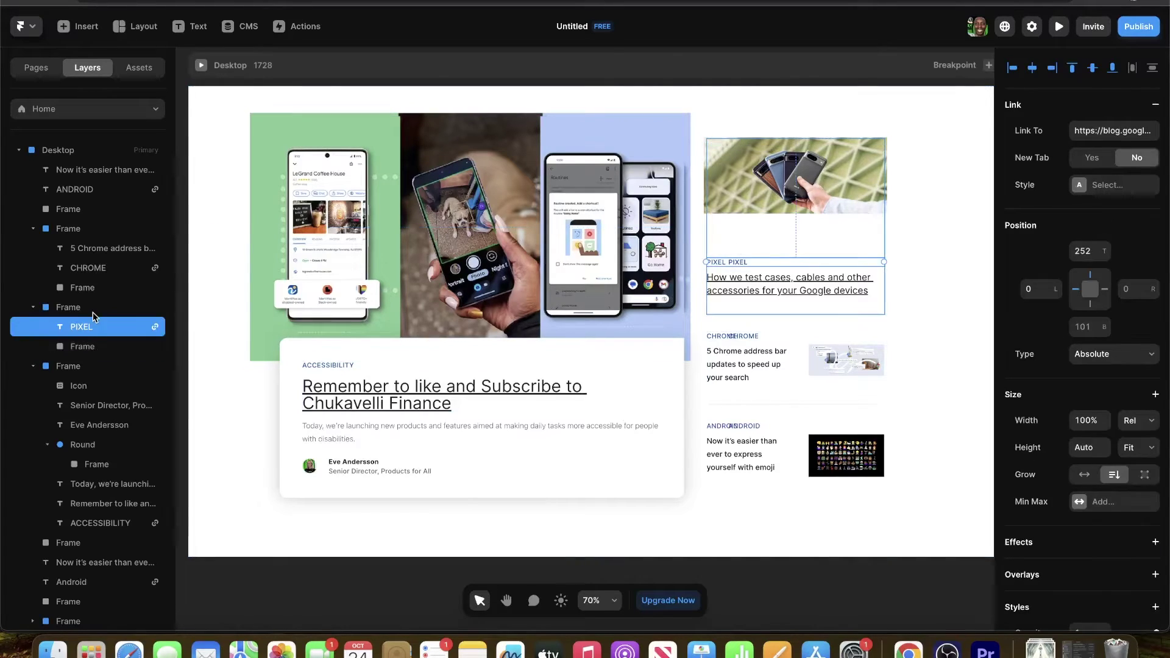
{"action": "left_click", "coordinate": [93, 312]}
{"action": "left_click", "coordinate": [91, 327]}
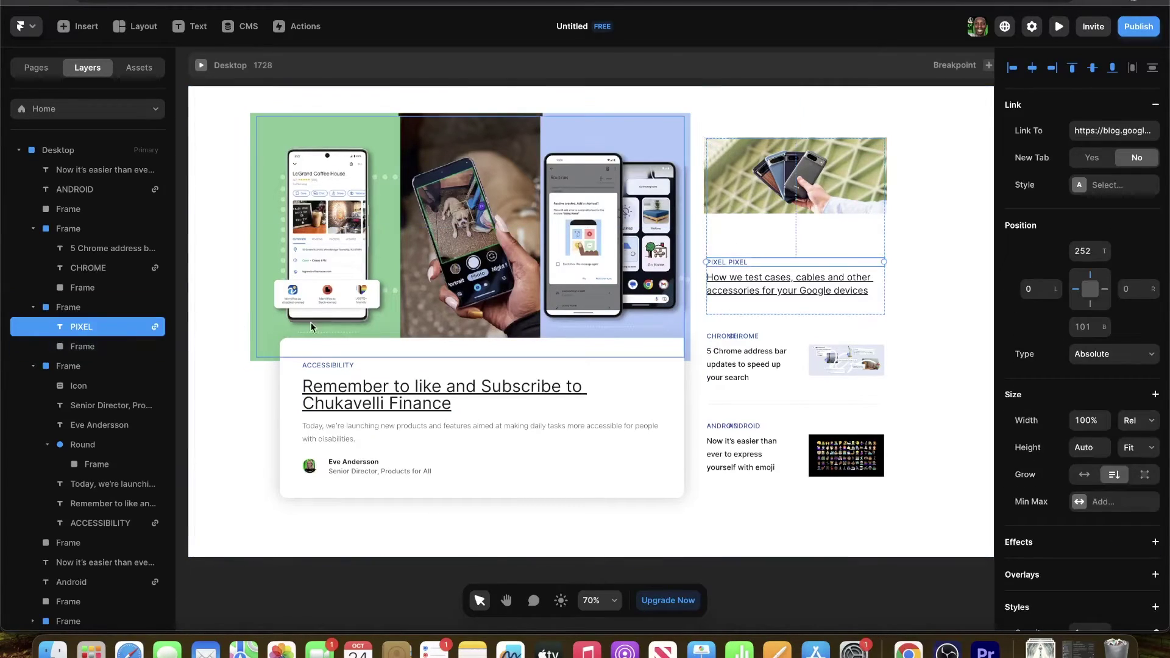
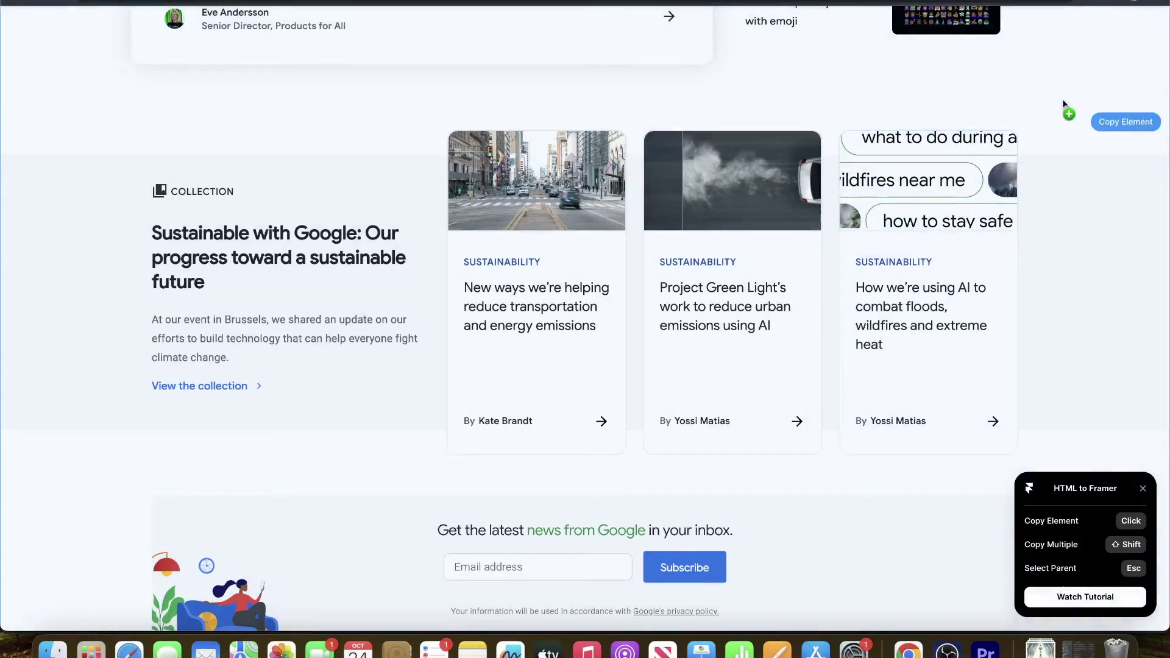
Step: Copy the entire The Keyword page with HTML to Framer, and paste it into the Desktop breakpoint in Framer
{"action": "left_click", "coordinate": [1053, 452]}
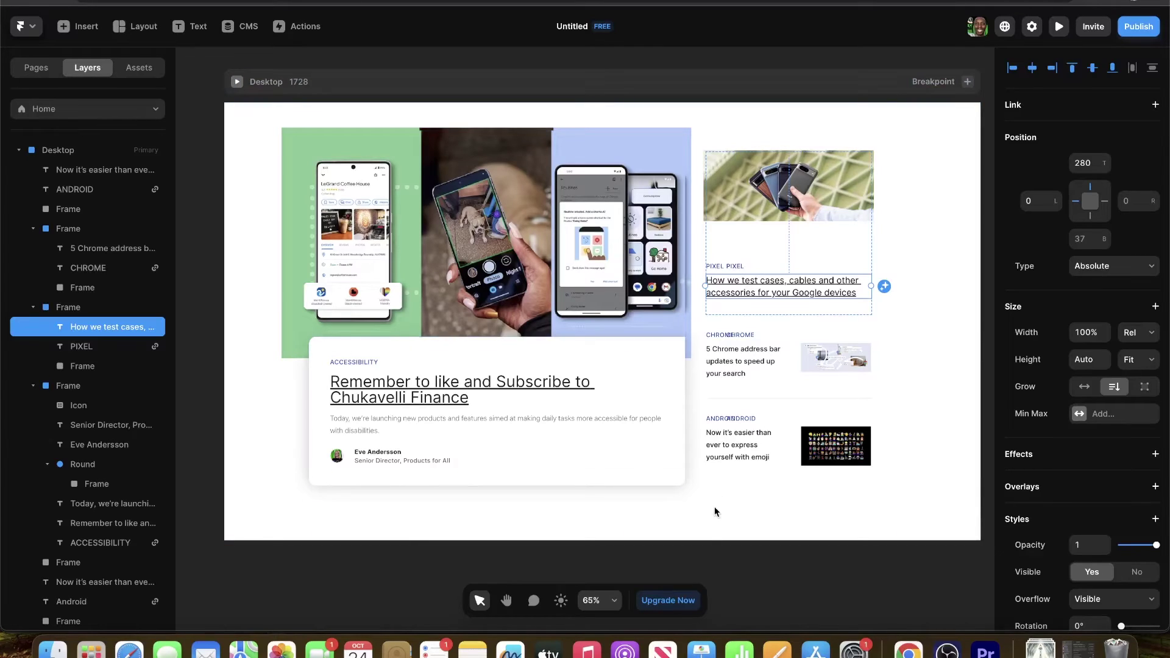
{"action": "key", "text": "Escape"}
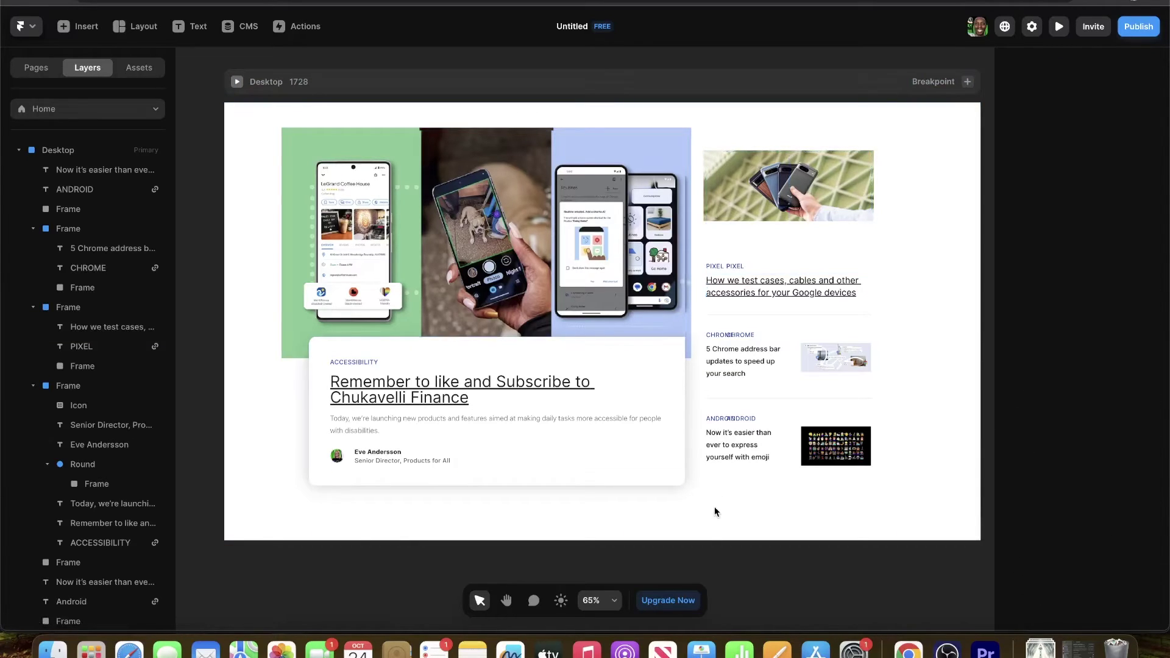
{"action": "key", "text": "super+v"}
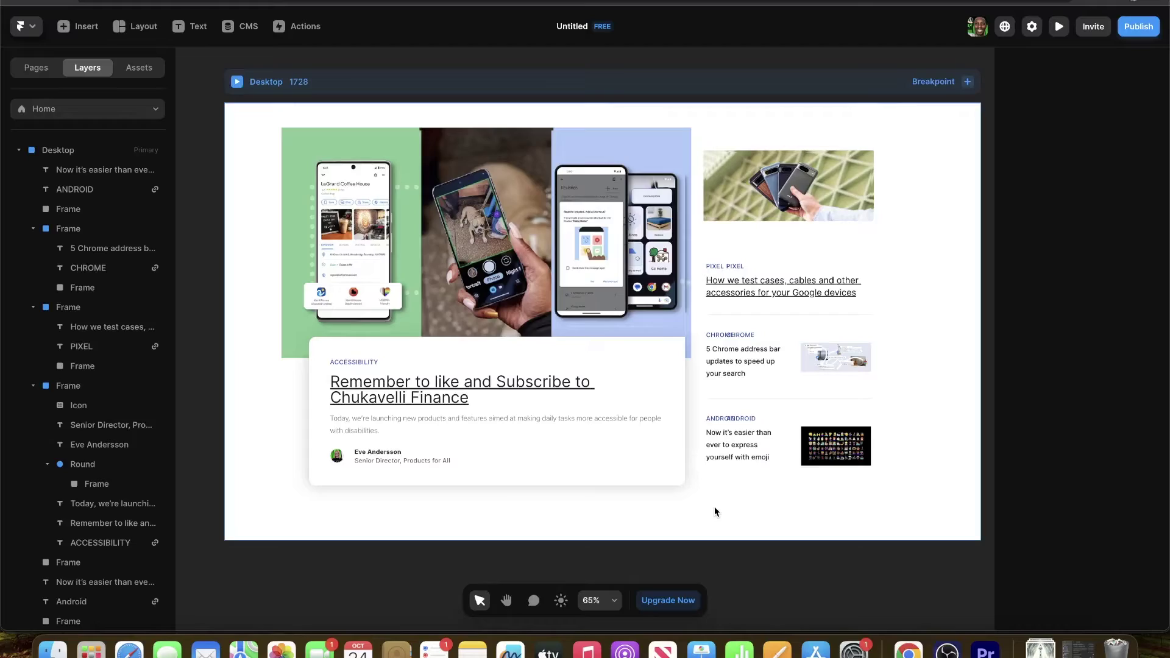
{"action": "scroll", "coordinate": [714, 510], "scroll_direction": "down", "scroll_amount": 5}
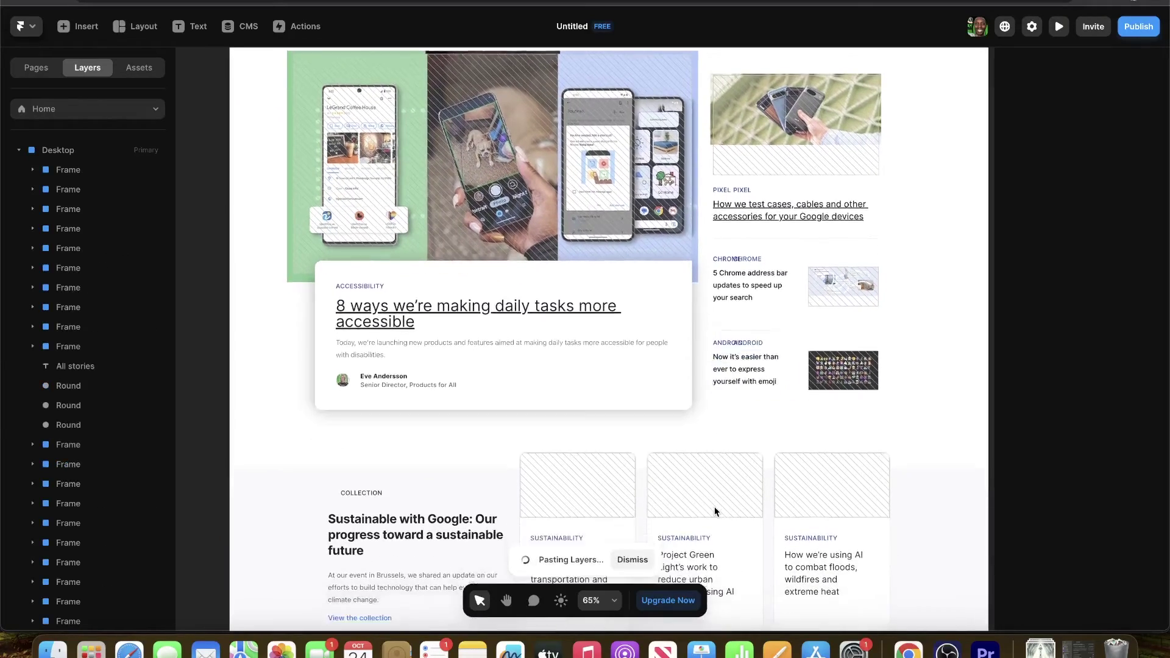
Step: Review the pasted The Keyword page in Framer from the main story through the collections to the Search, Chrome and Pixel sections
{"action": "scroll", "coordinate": [714, 510], "scroll_direction": "down", "scroll_amount": 12}
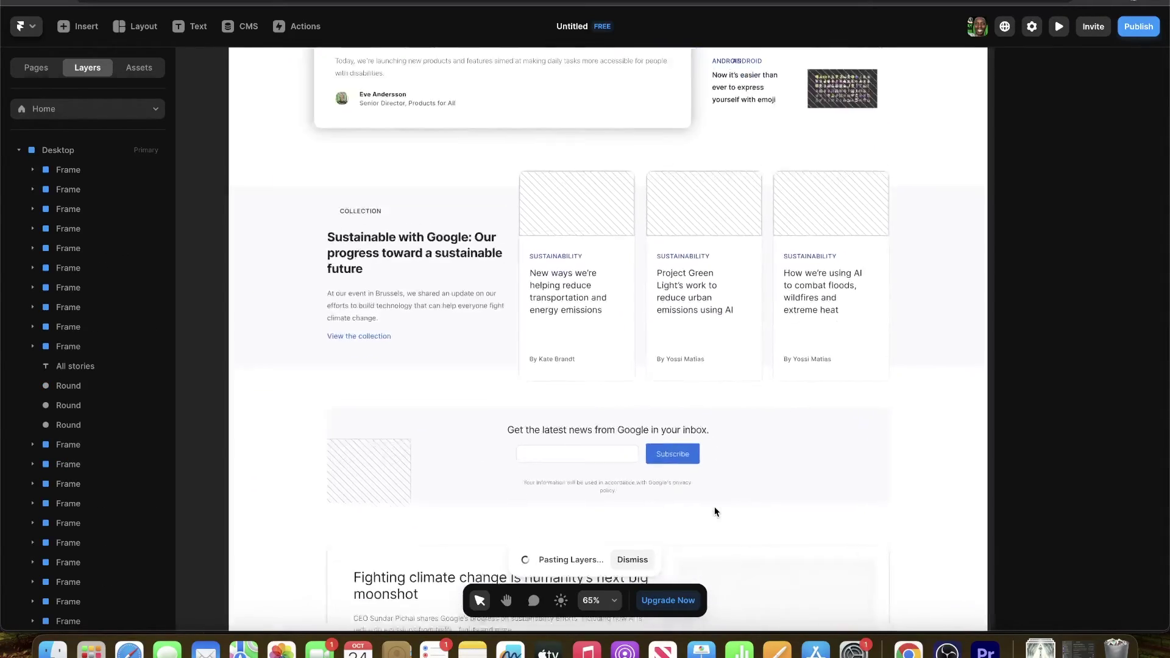
{"action": "scroll", "coordinate": [714, 510], "scroll_direction": "down", "scroll_amount": 12}
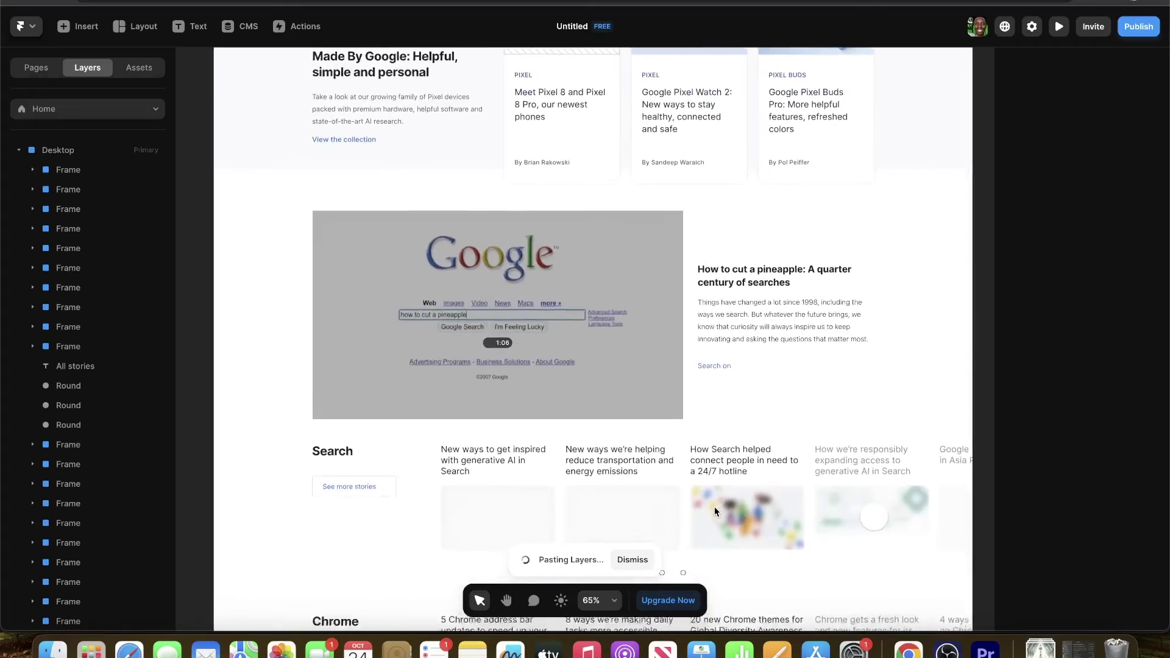
{"action": "scroll", "coordinate": [714, 511], "scroll_direction": "down", "scroll_amount": 7}
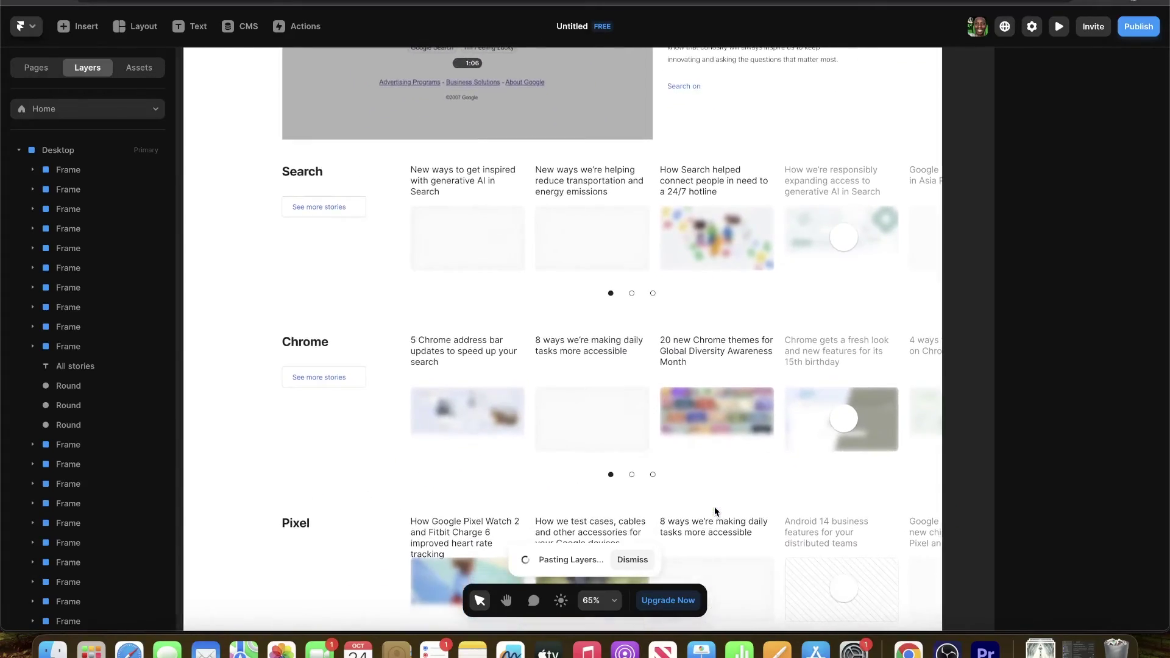
{"action": "scroll", "coordinate": [714, 511], "scroll_direction": "down", "scroll_amount": 3}
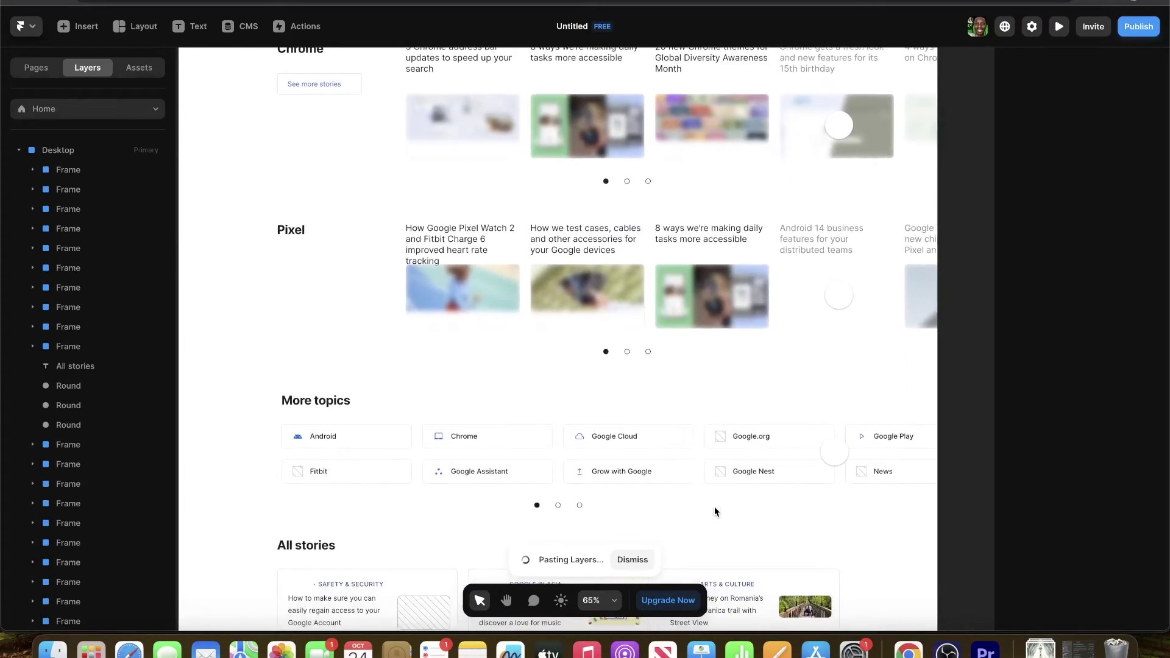
{"action": "scroll", "coordinate": [714, 511], "scroll_direction": "down", "scroll_amount": 2}
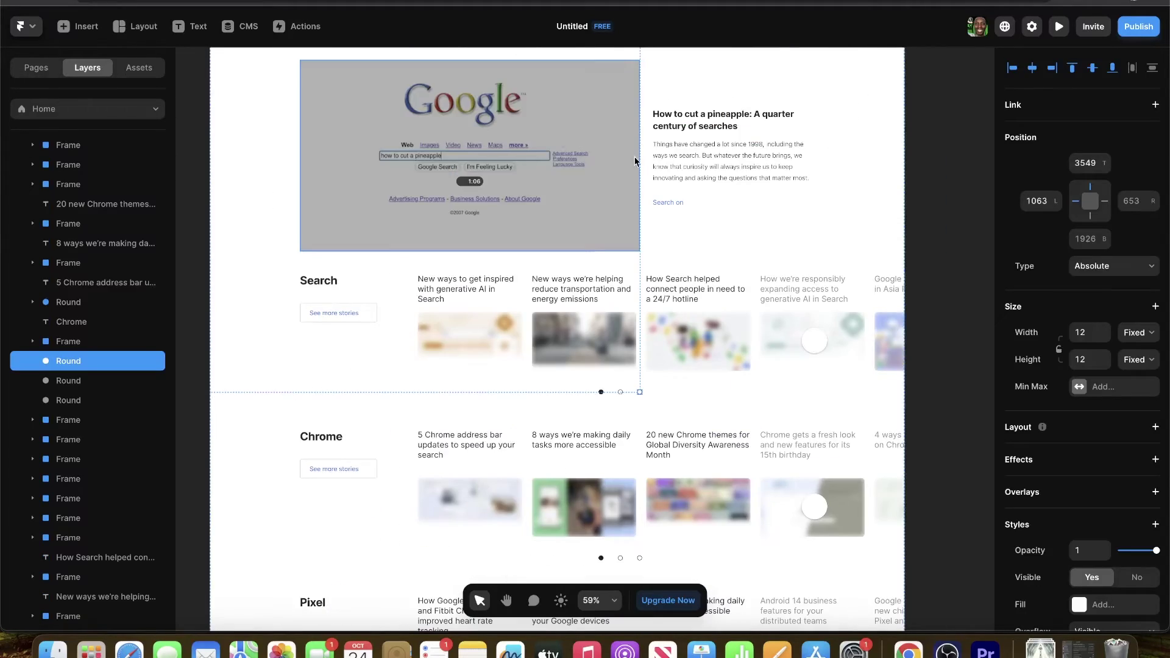
{"action": "scroll", "coordinate": [632, 162], "scroll_direction": "up", "scroll_amount": 3}
Step: Switch to the original The Keyword page and examine its sections from the Sustainability collection to the Search and Chrome stories
{"action": "key", "text": "super+Tab"}
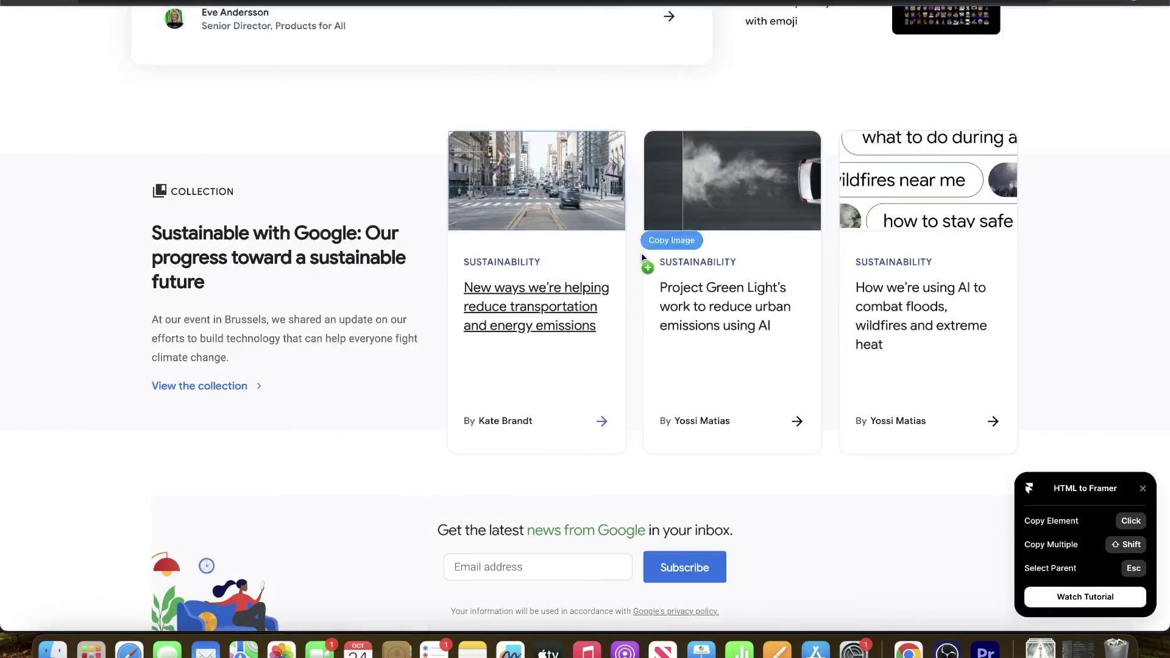
{"action": "scroll", "coordinate": [641, 253], "scroll_direction": "down", "scroll_amount": 10}
{"action": "scroll", "coordinate": [650, 268], "scroll_direction": "down", "scroll_amount": 3}
{"action": "scroll", "coordinate": [650, 268], "scroll_direction": "up", "scroll_amount": 1}
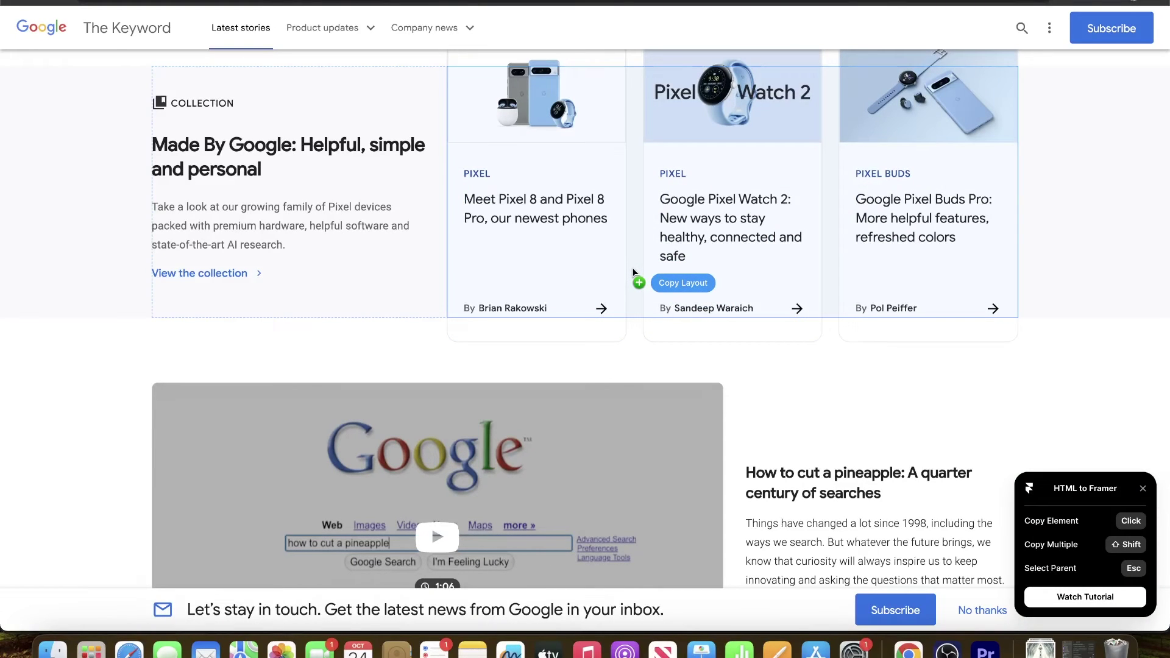
{"action": "scroll", "coordinate": [632, 268], "scroll_direction": "down", "scroll_amount": 5}
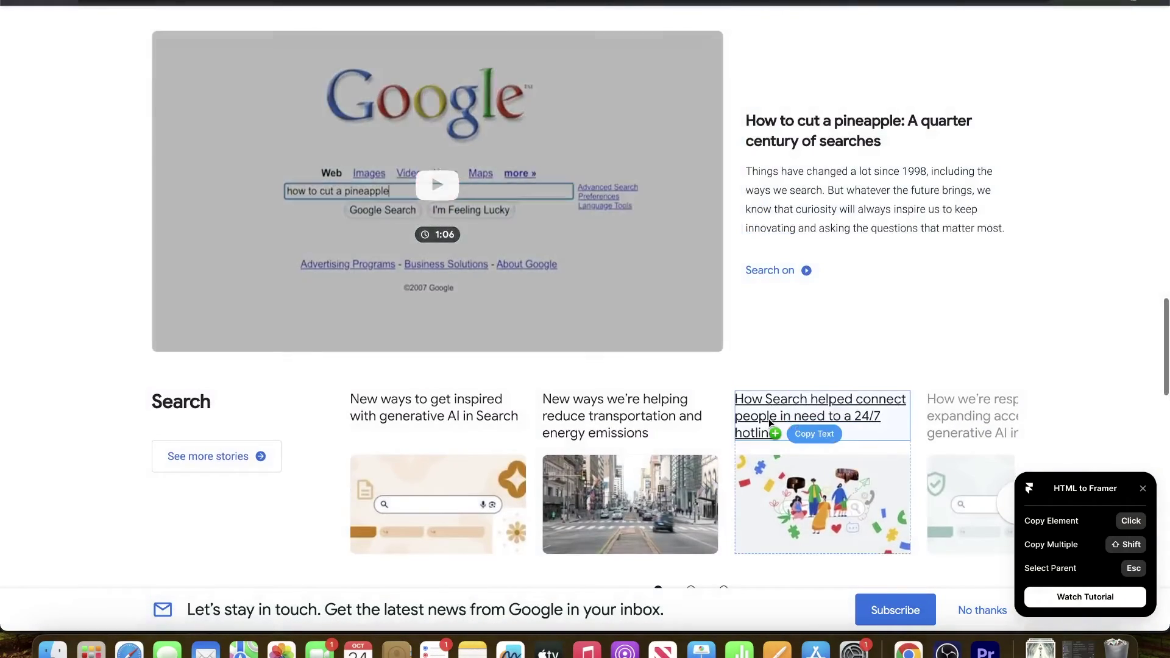
{"action": "scroll", "coordinate": [769, 418], "scroll_direction": "down", "scroll_amount": 3}
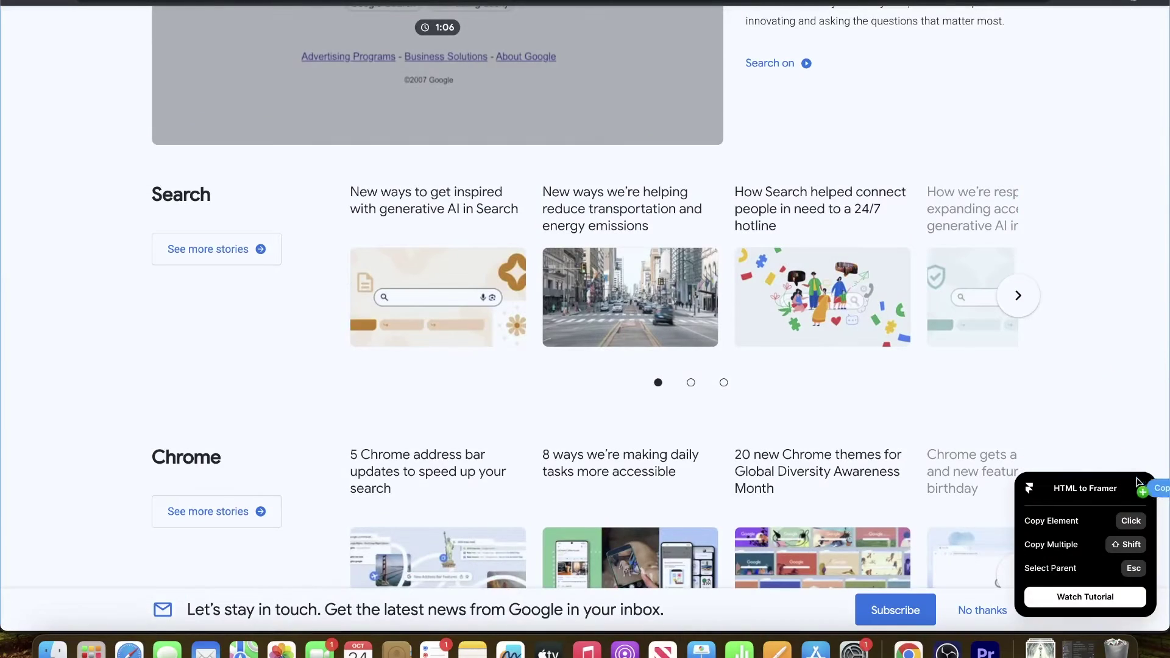
Step: Close the HTML to Framer overlay on the original page and advance the Search stories carousel
{"action": "left_click", "coordinate": [1137, 483]}
{"action": "left_click", "coordinate": [1012, 297]}
{"action": "left_click", "coordinate": [1014, 296]}
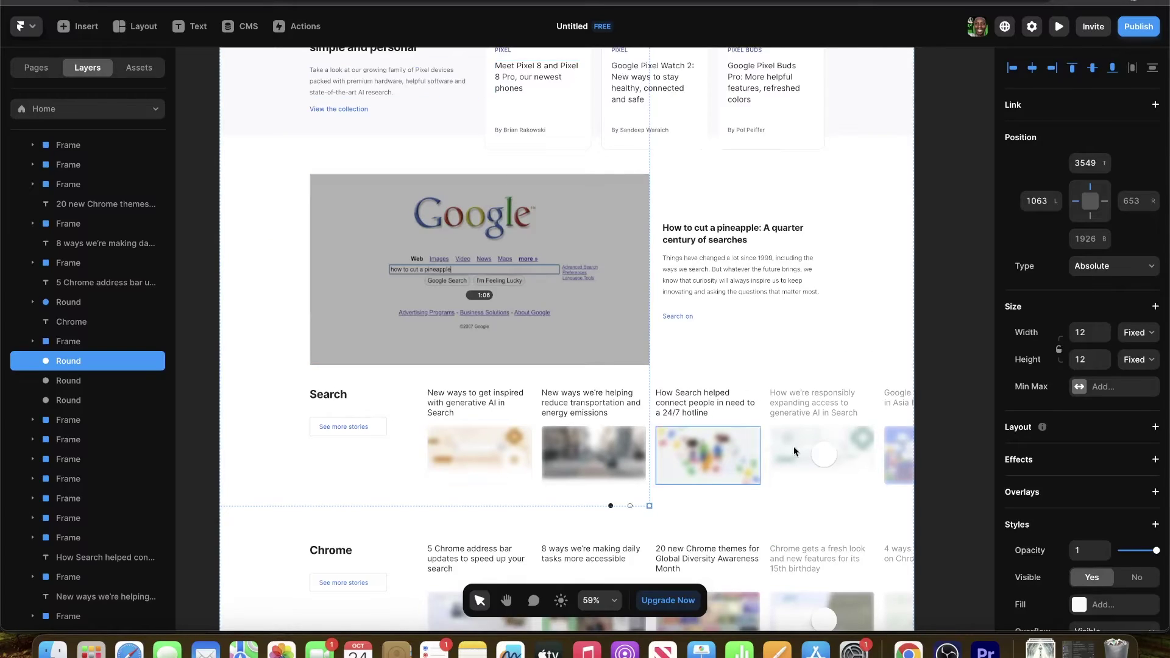
Step: Switch back to Framer and inspect the image frames of the first three Search stories and the sections beneath them
{"action": "key", "text": "Escape"}
{"action": "scroll", "coordinate": [701, 415], "scroll_direction": "down", "scroll_amount": 3}
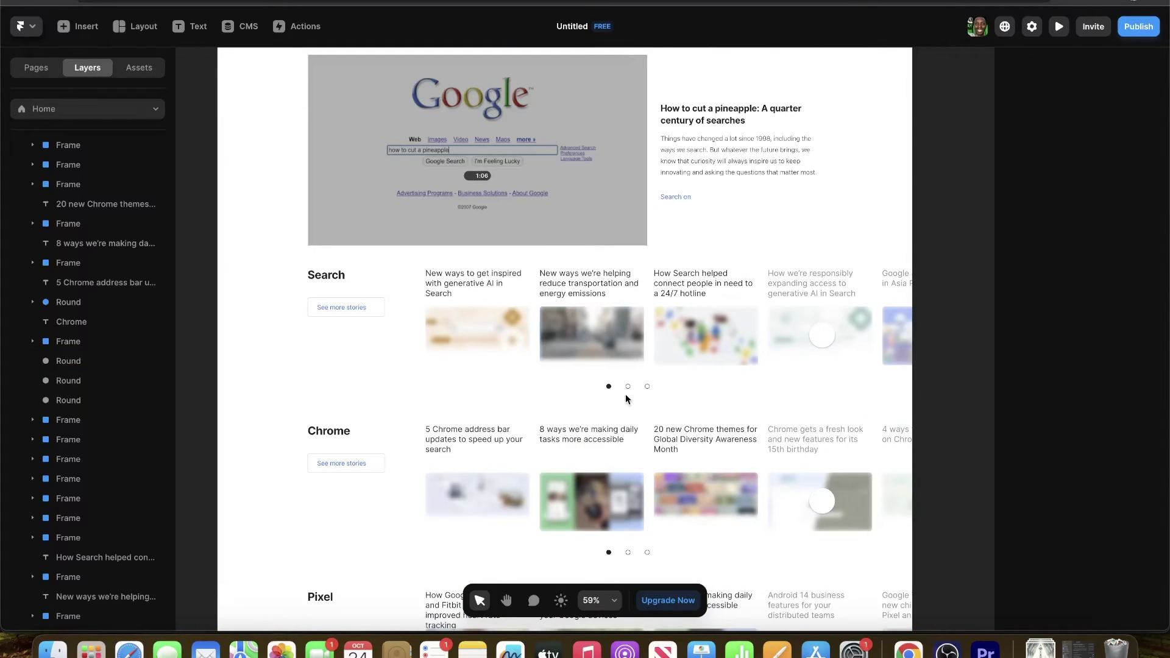
{"action": "left_click", "coordinate": [598, 332]}
{"action": "left_click", "coordinate": [492, 343]}
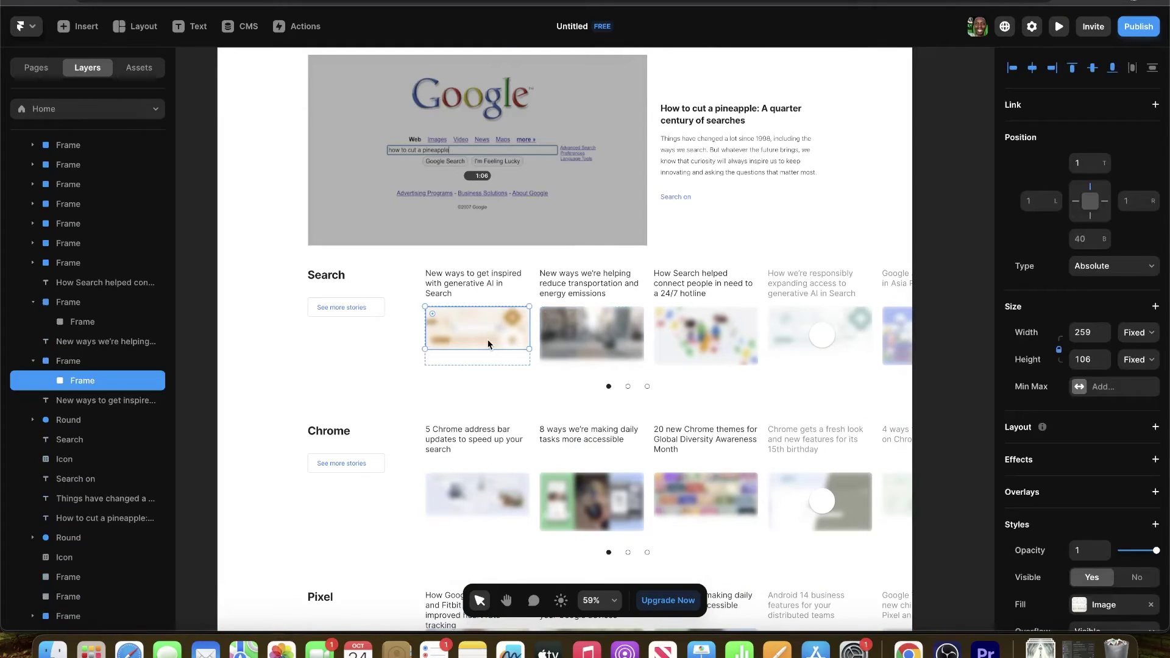
{"action": "left_click", "coordinate": [693, 349]}
{"action": "scroll", "coordinate": [664, 426], "scroll_direction": "down", "scroll_amount": 7}
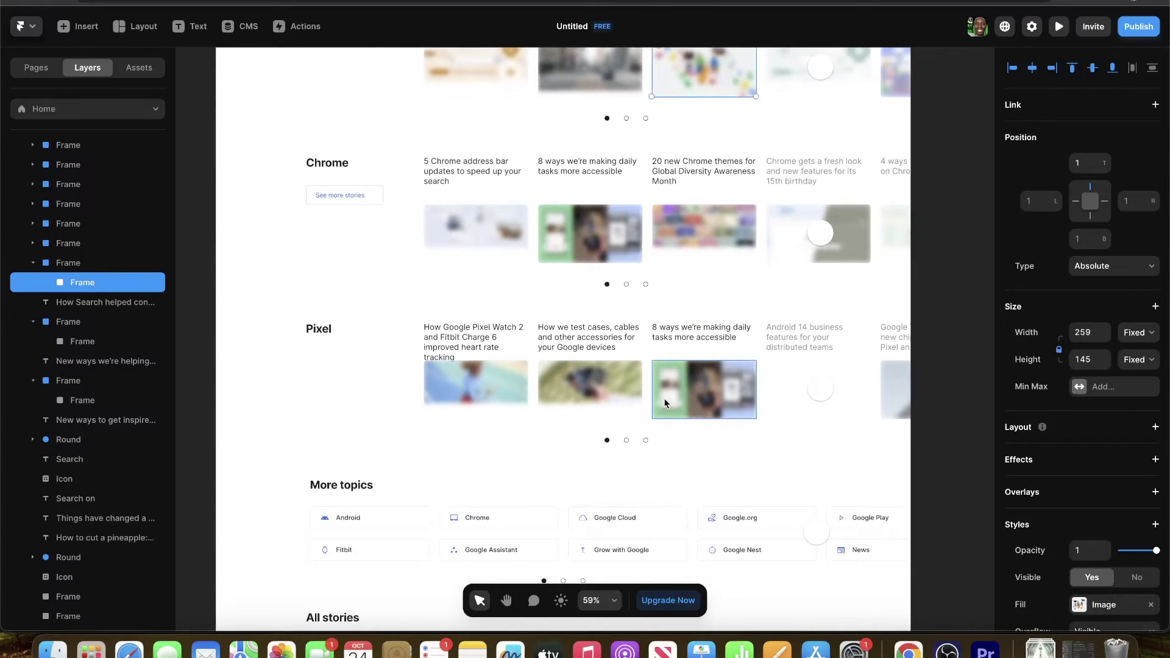
Step: Review the whole pasted page on the canvas, from the main accessibility story to the All stories grid
{"action": "scroll", "coordinate": [610, 336], "scroll_direction": "up", "scroll_amount": 15}
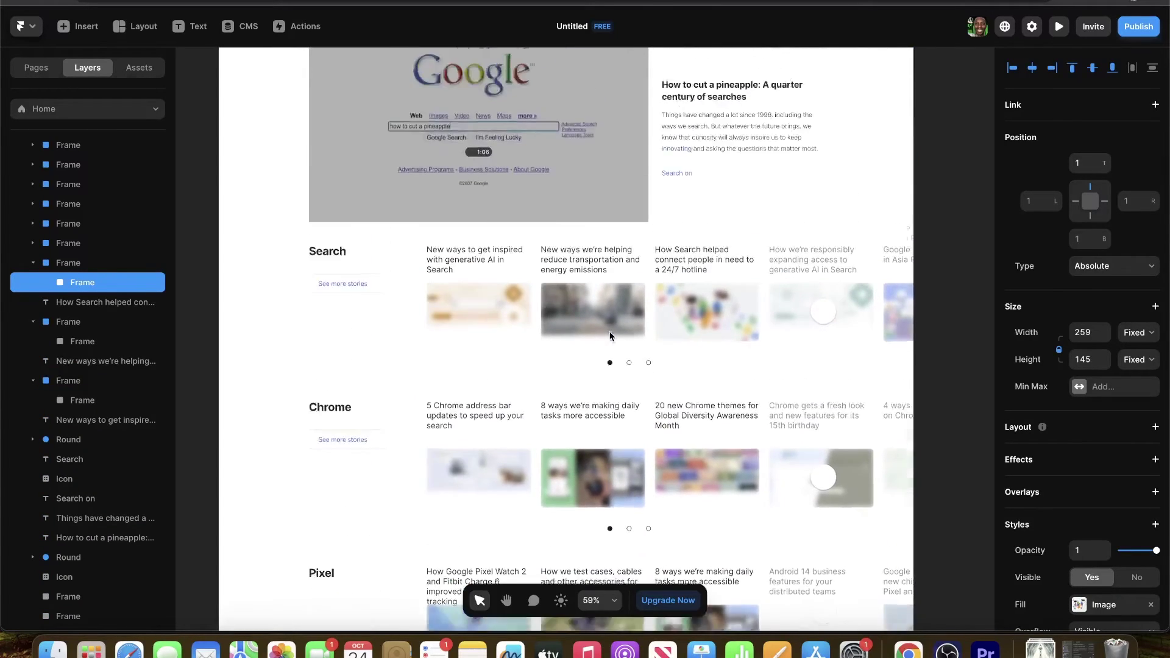
{"action": "scroll", "coordinate": [610, 335], "scroll_direction": "up", "scroll_amount": 20}
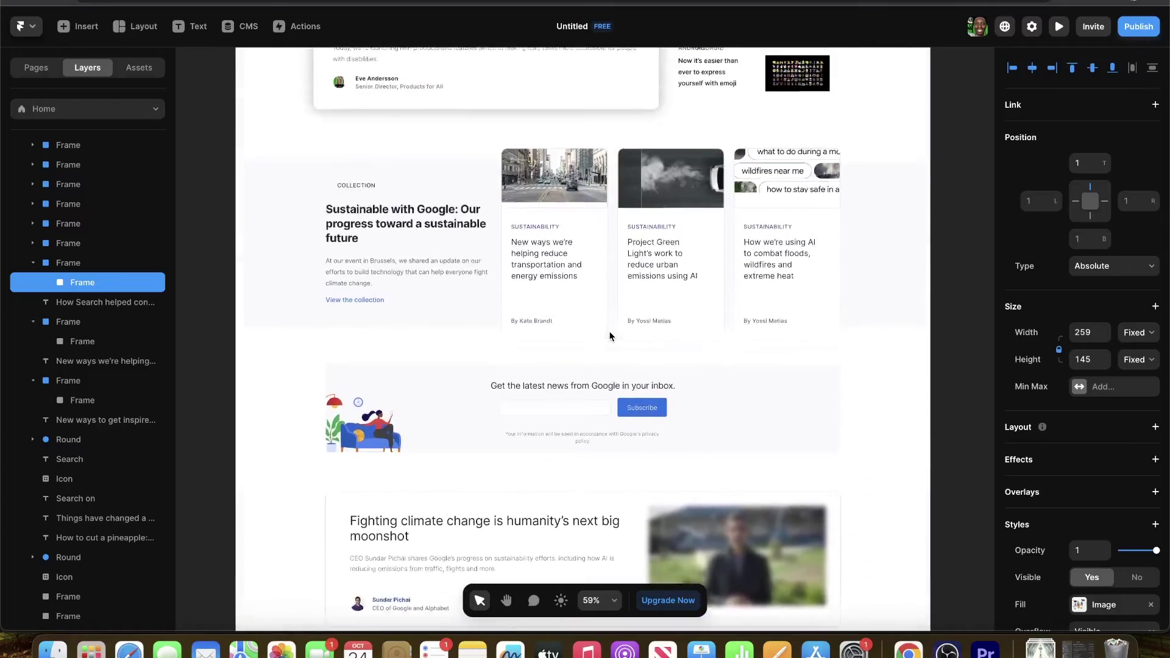
{"action": "scroll", "coordinate": [611, 336], "scroll_direction": "down", "scroll_amount": 20}
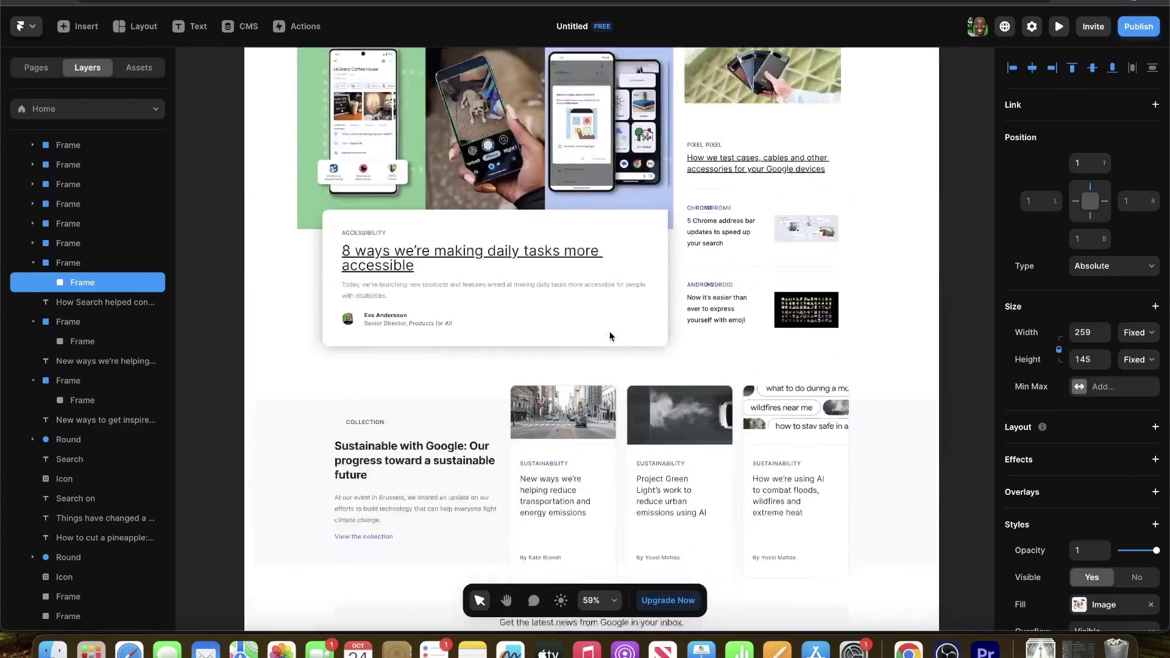
{"action": "scroll", "coordinate": [611, 336], "scroll_direction": "down", "scroll_amount": 10}
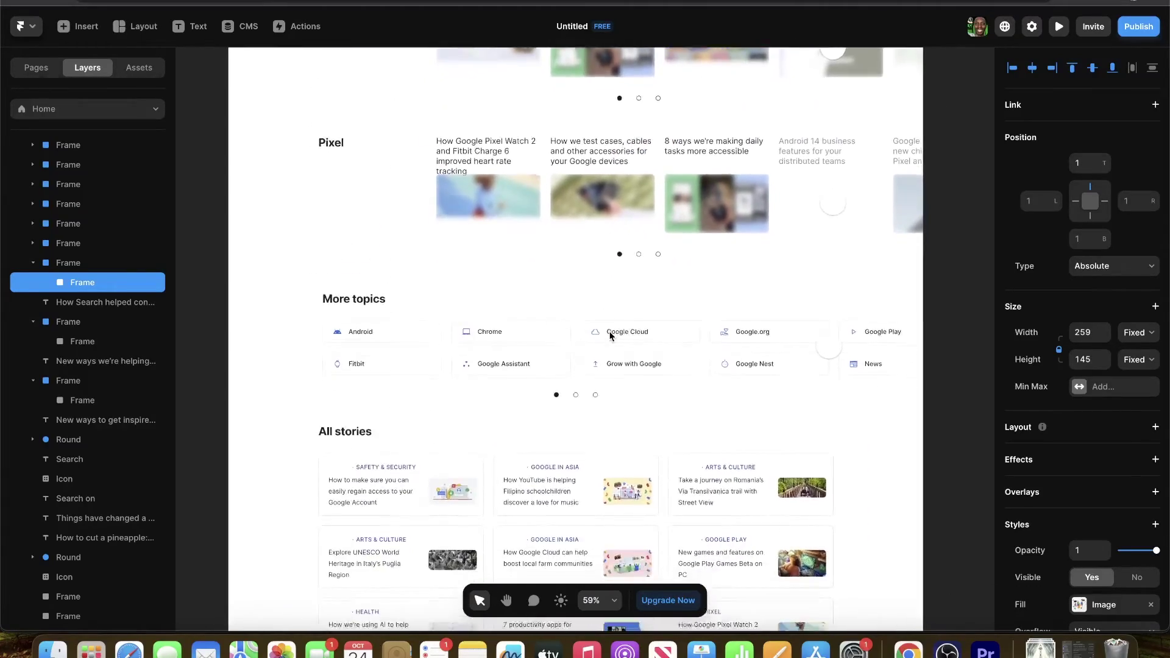
{"action": "scroll", "coordinate": [610, 336], "scroll_direction": "up", "scroll_amount": 5}
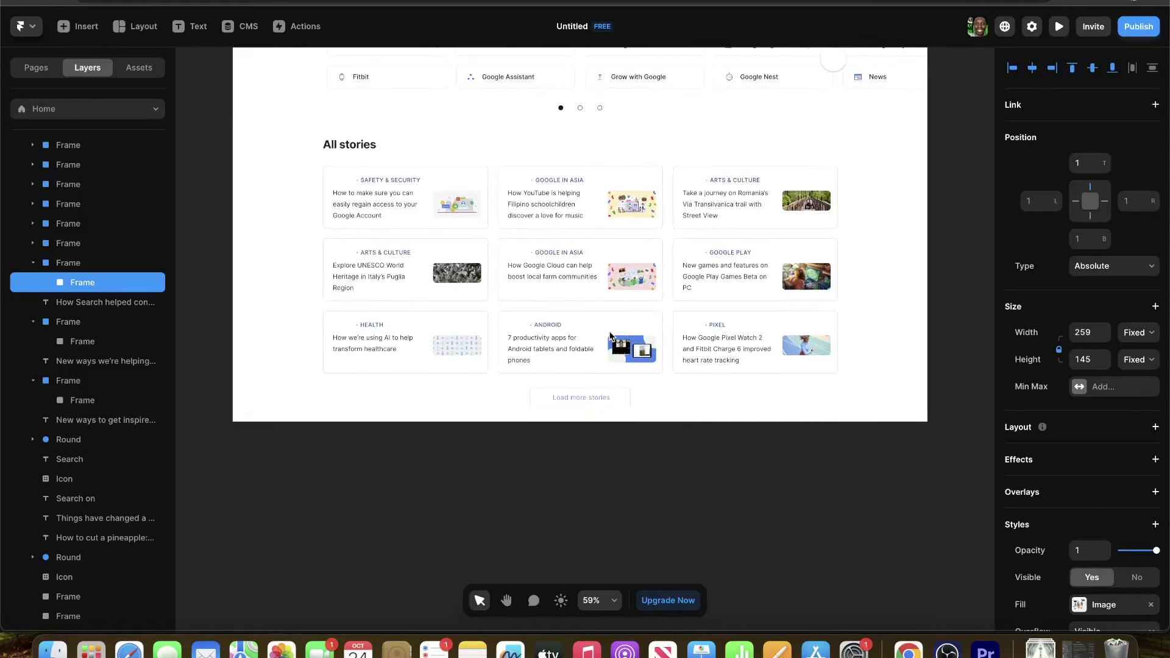
{"action": "scroll", "coordinate": [610, 336], "scroll_direction": "down", "scroll_amount": 2}
{"action": "scroll", "coordinate": [608, 336], "scroll_direction": "up", "scroll_amount": 15}
{"action": "scroll", "coordinate": [608, 332], "scroll_direction": "up", "scroll_amount": 8}
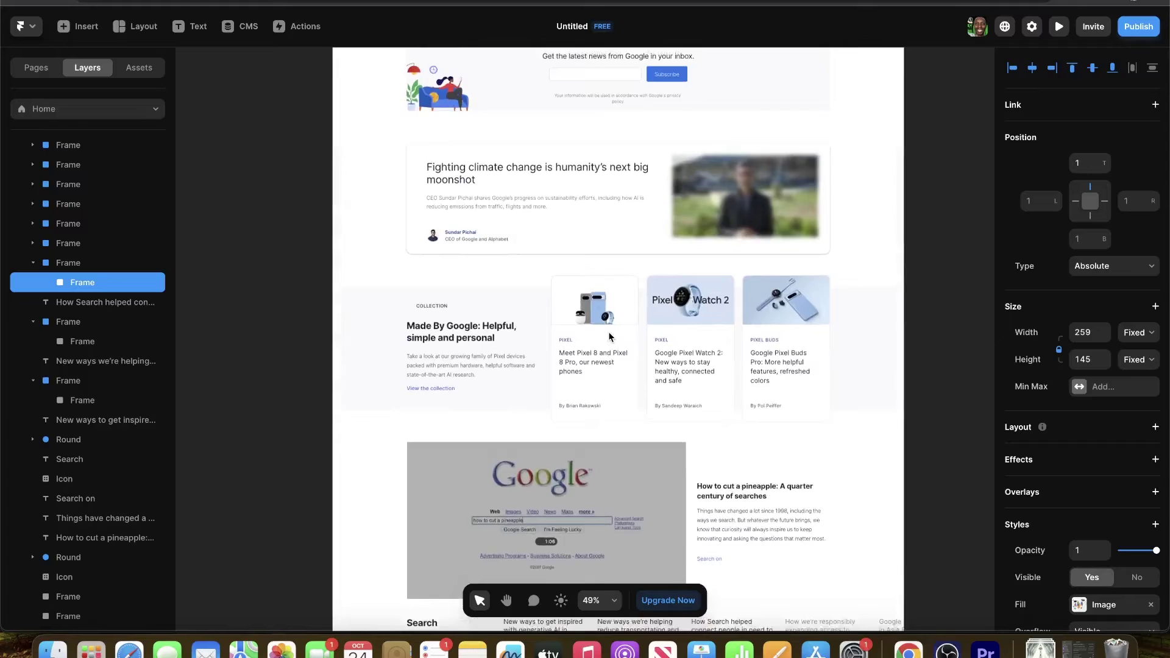
{"action": "scroll", "coordinate": [609, 336], "scroll_direction": "up", "scroll_amount": 8}
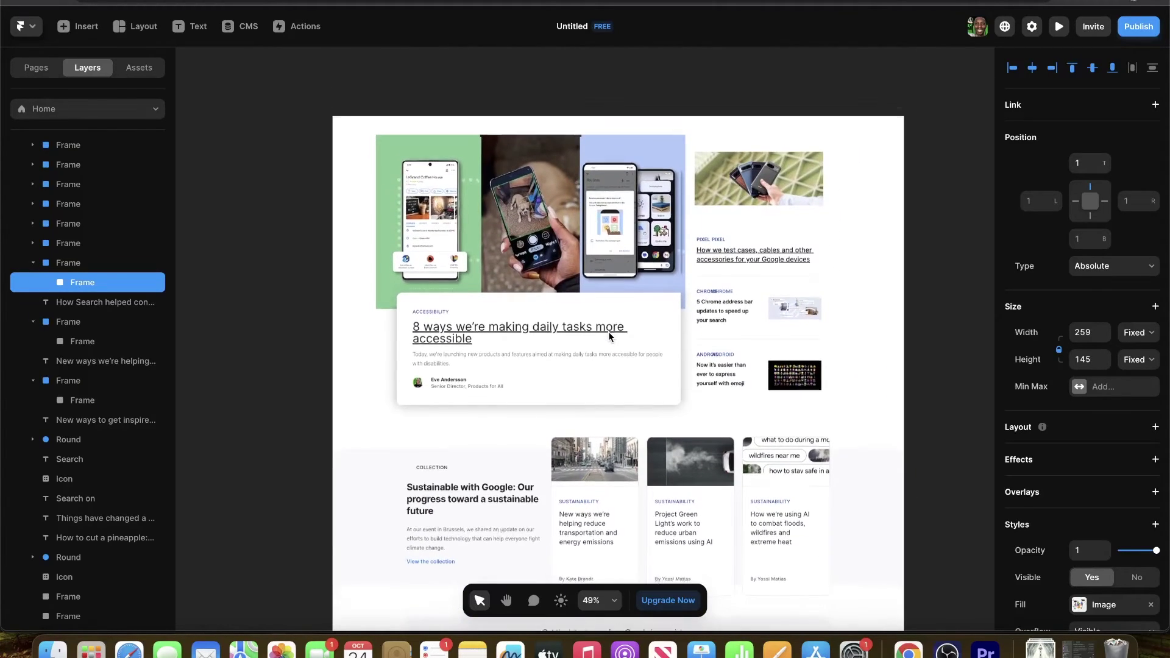
{"action": "scroll", "coordinate": [609, 331], "scroll_direction": "down", "scroll_amount": 2}
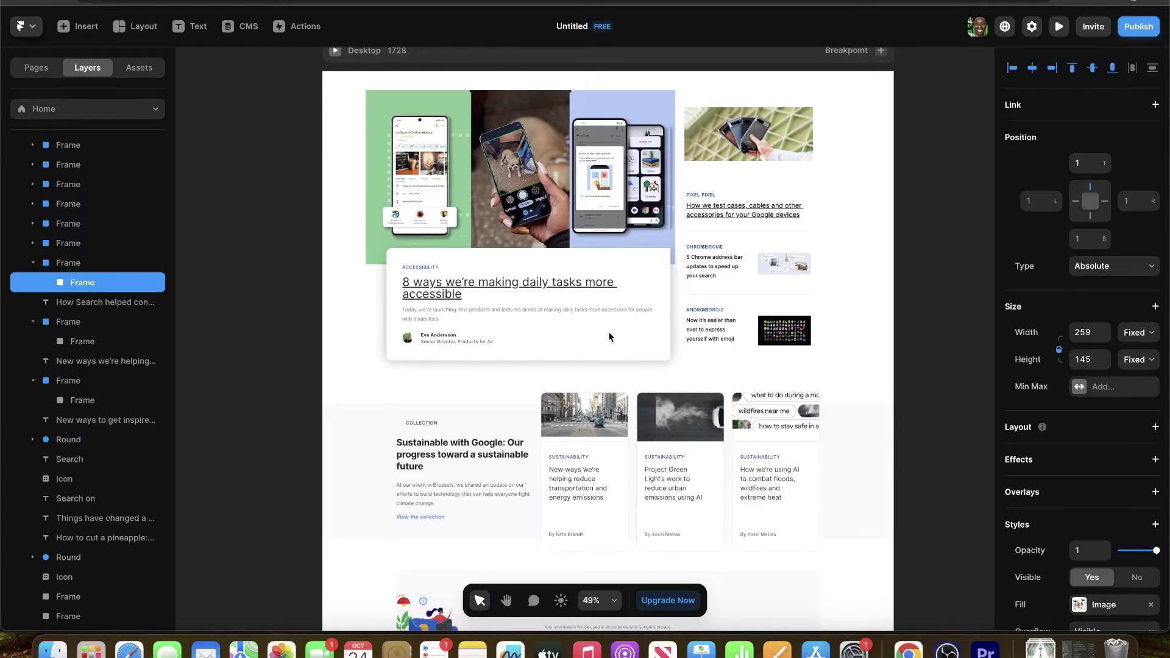
{"action": "scroll", "coordinate": [111, 301], "scroll_direction": "down", "scroll_amount": 5}
{"action": "scroll", "coordinate": [111, 301], "scroll_direction": "down", "scroll_amount": 1}
Step: Widen the layer list to read the full layer names, look through the Desktop breakpoint's layers, and clear the selection
{"action": "left_click_drag", "start_coordinate": [177, 247], "coordinate": [314, 246]}
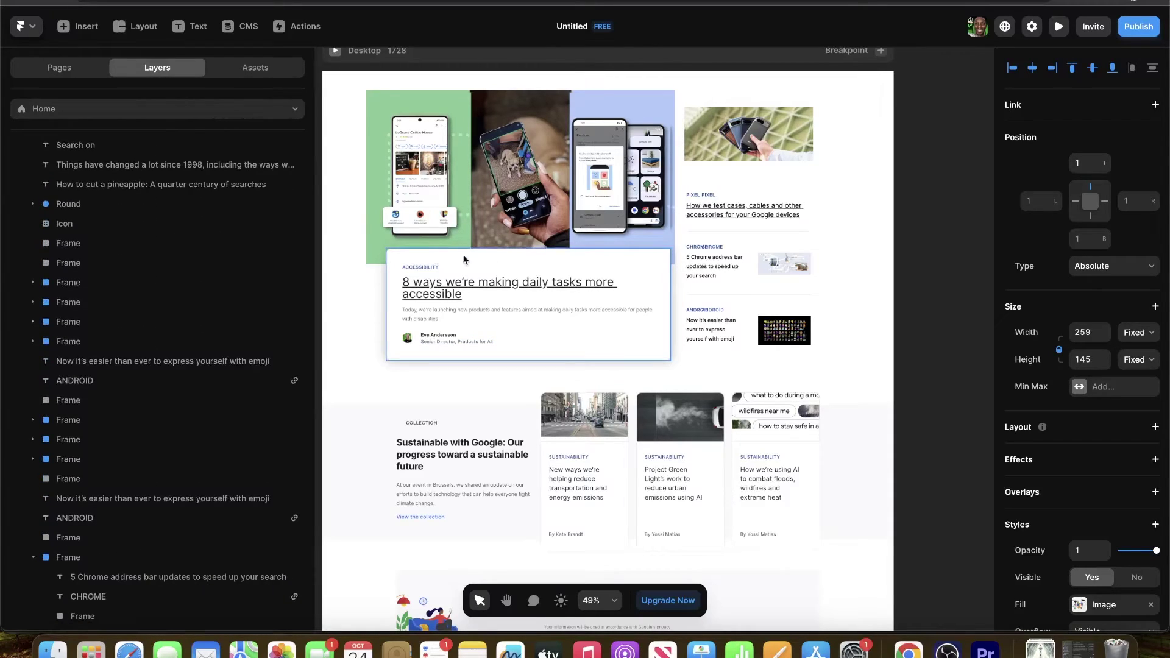
{"action": "scroll", "coordinate": [217, 265], "scroll_direction": "down", "scroll_amount": 7}
{"action": "scroll", "coordinate": [217, 266], "scroll_direction": "down", "scroll_amount": 15}
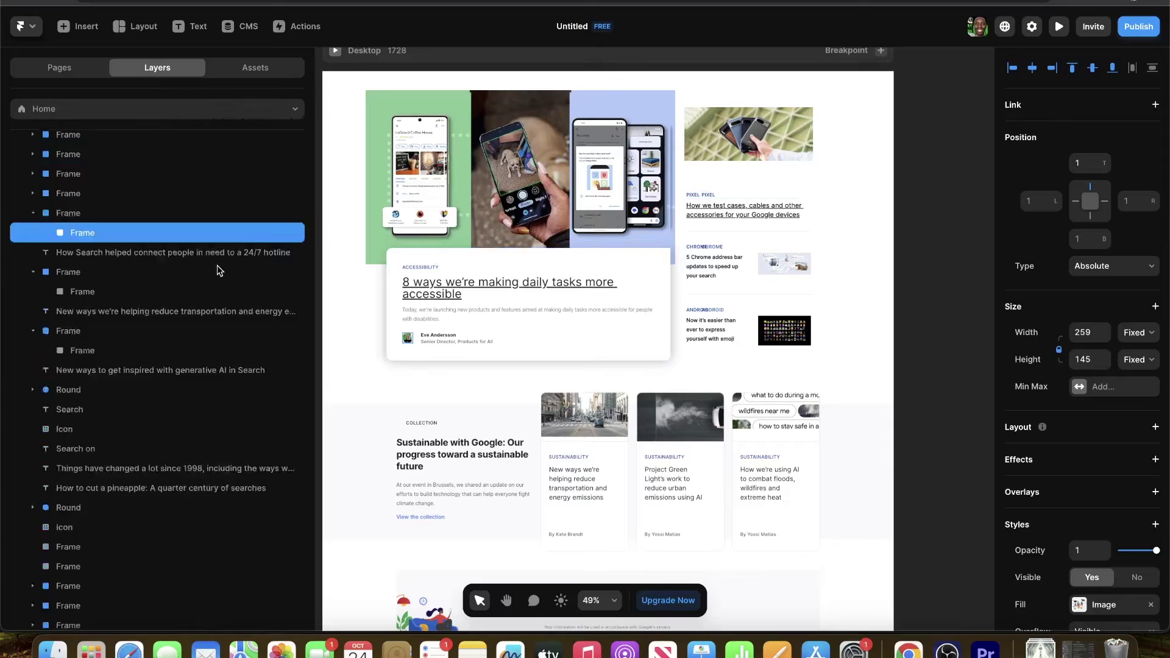
{"action": "scroll", "coordinate": [217, 270], "scroll_direction": "up", "scroll_amount": 15}
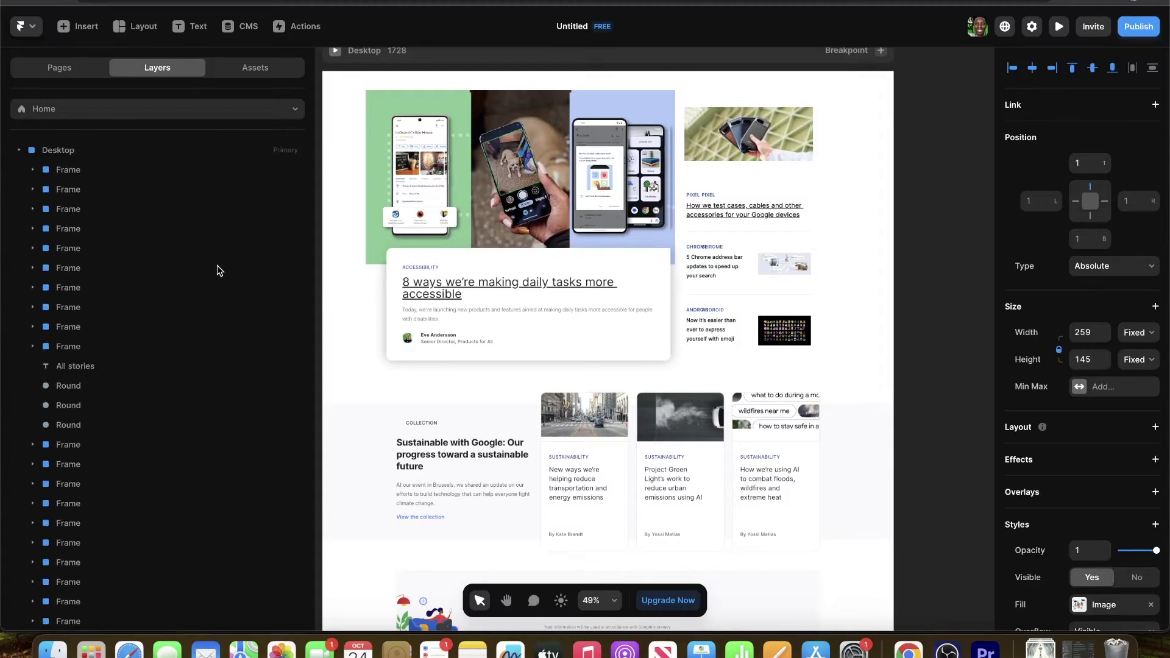
{"action": "key", "text": "Escape"}
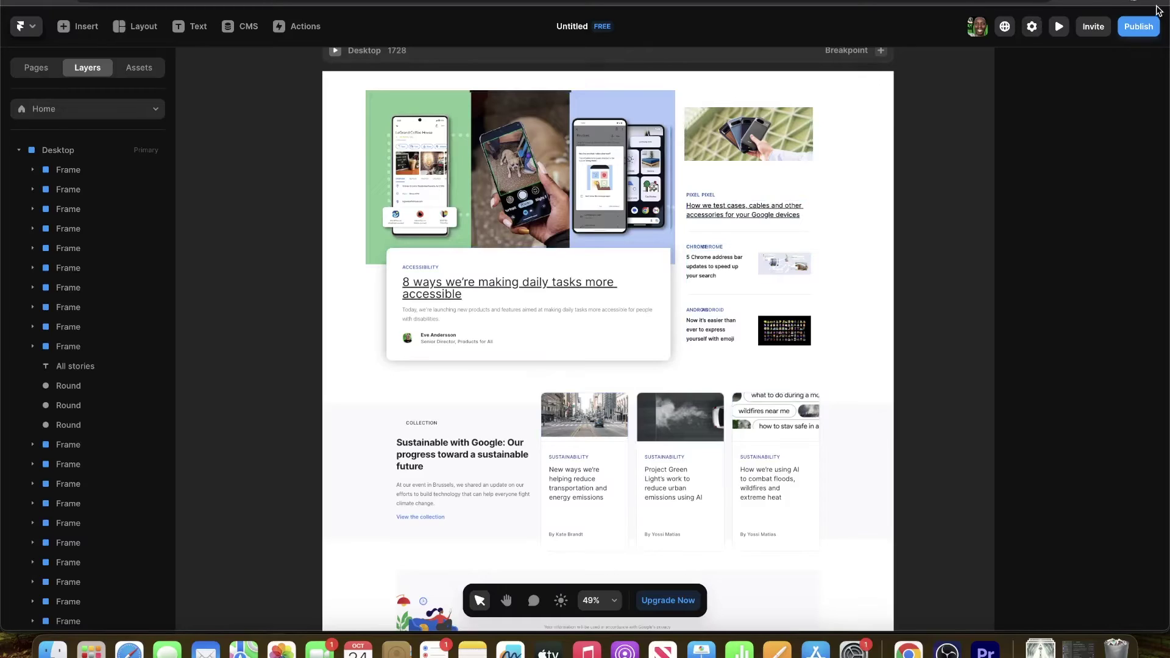
Step: Publish the project and open the live site at breathtaking-nature-308593.framer.app
{"action": "left_click", "coordinate": [1145, 26]}
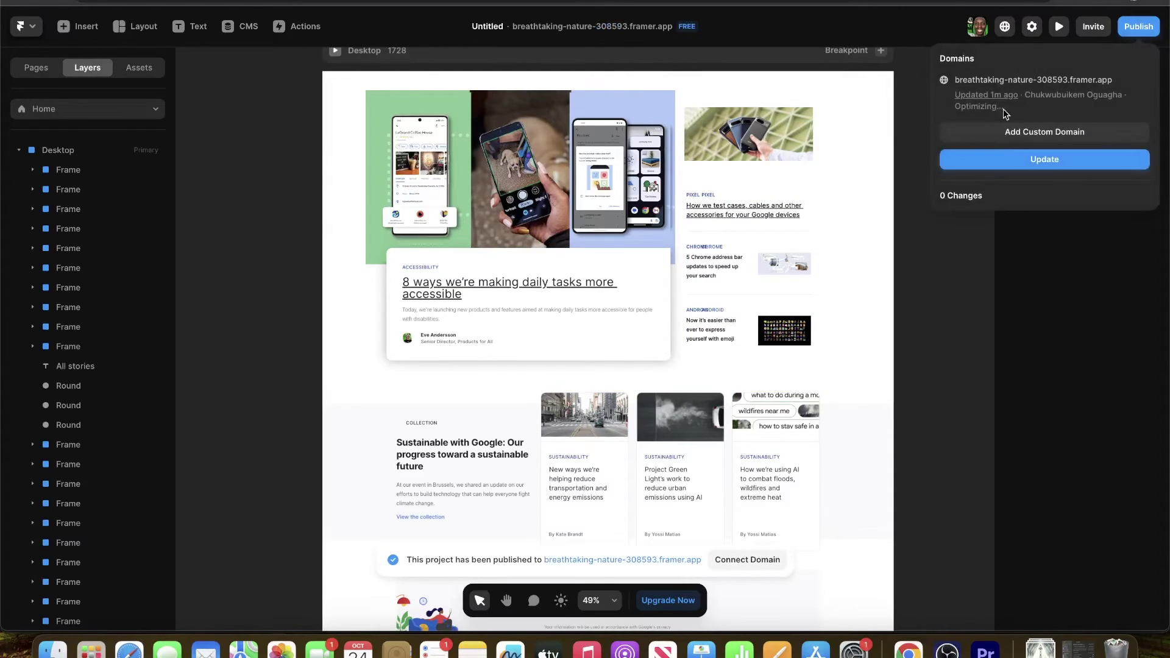
{"action": "left_click", "coordinate": [974, 80]}
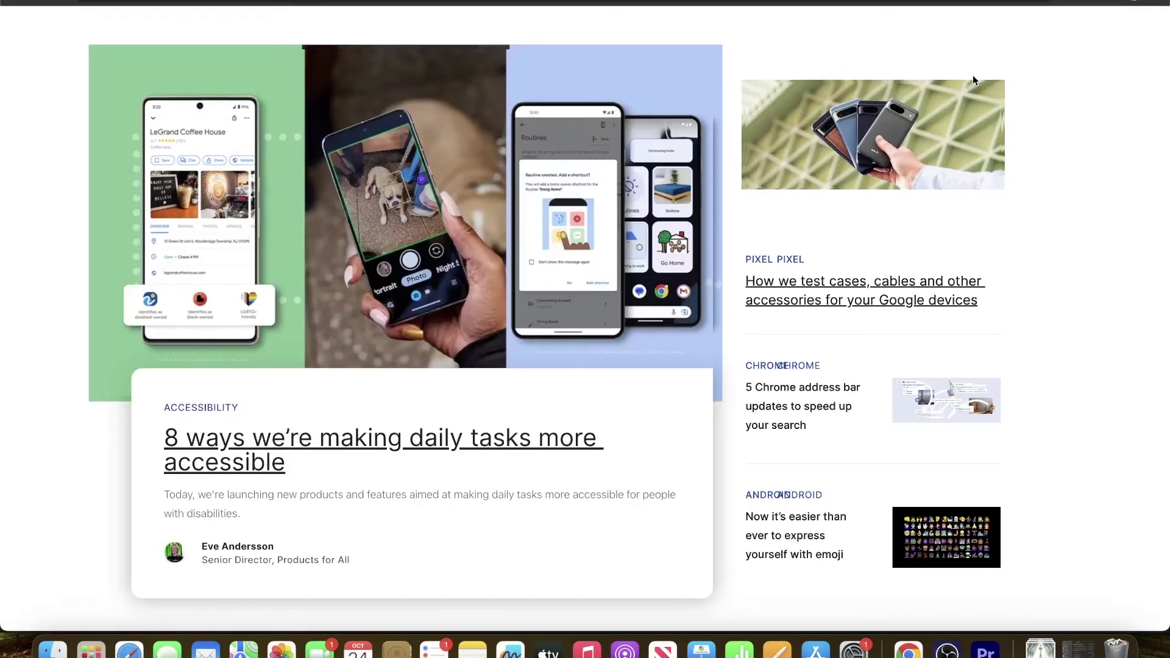
Step: Examine the published page from the main accessibility story to the All stories grid
{"action": "scroll", "coordinate": [714, 173], "scroll_direction": "down", "scroll_amount": 20}
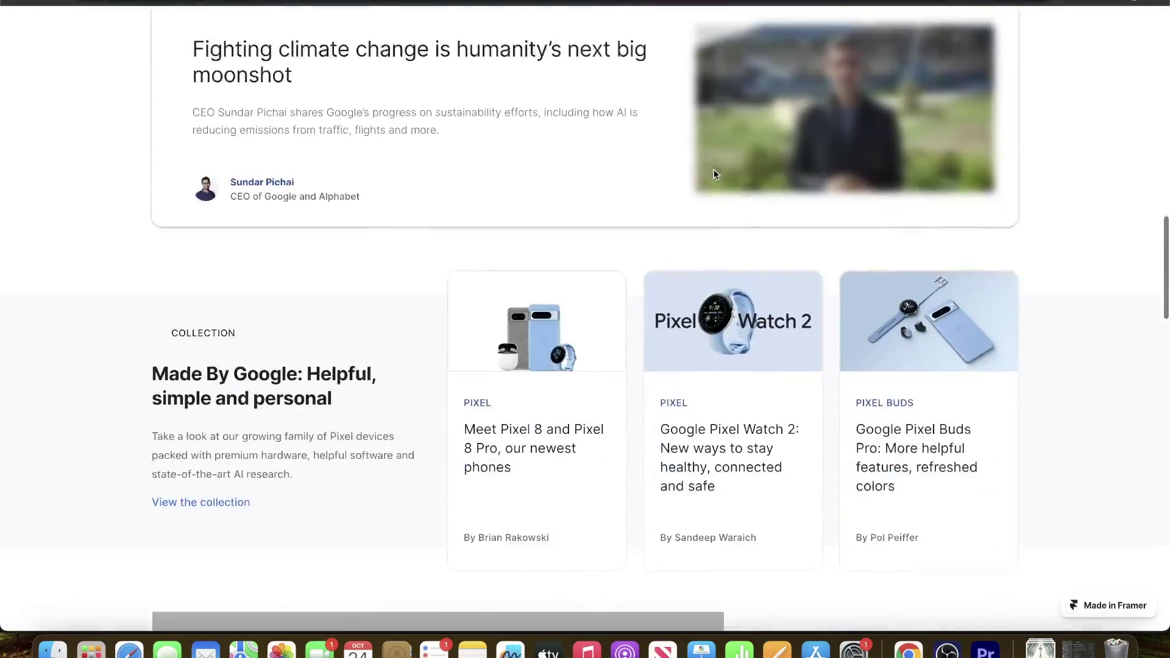
{"action": "scroll", "coordinate": [715, 174], "scroll_direction": "down", "scroll_amount": 10}
{"action": "scroll", "coordinate": [714, 173], "scroll_direction": "up", "scroll_amount": 20}
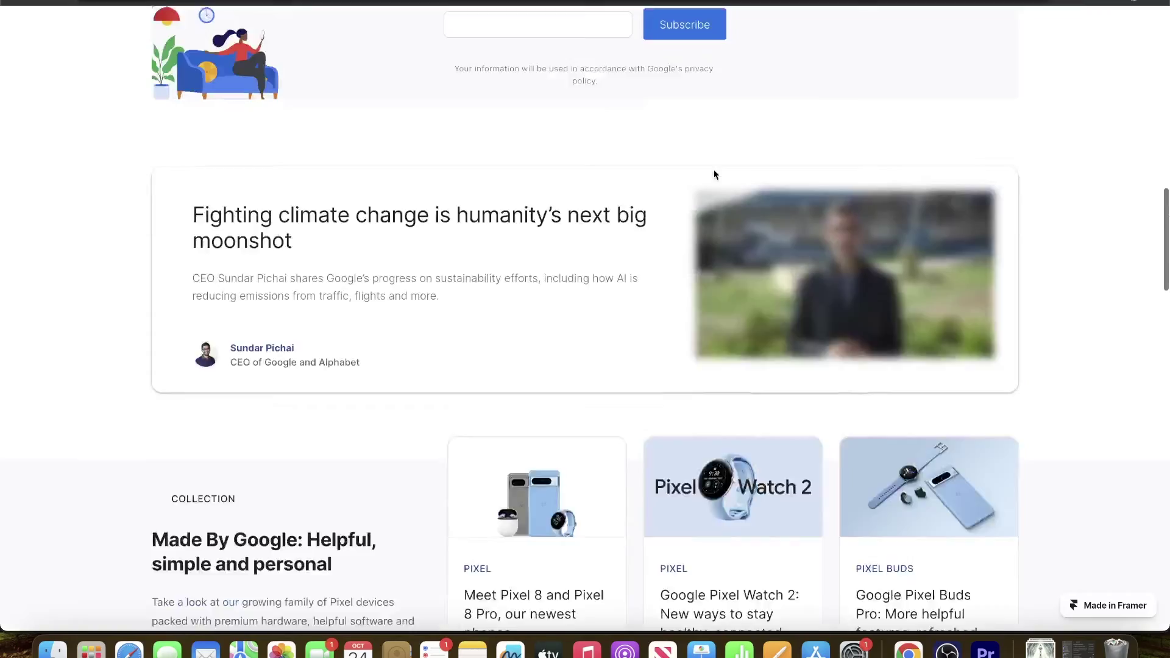
{"action": "scroll", "coordinate": [714, 174], "scroll_direction": "down", "scroll_amount": 10}
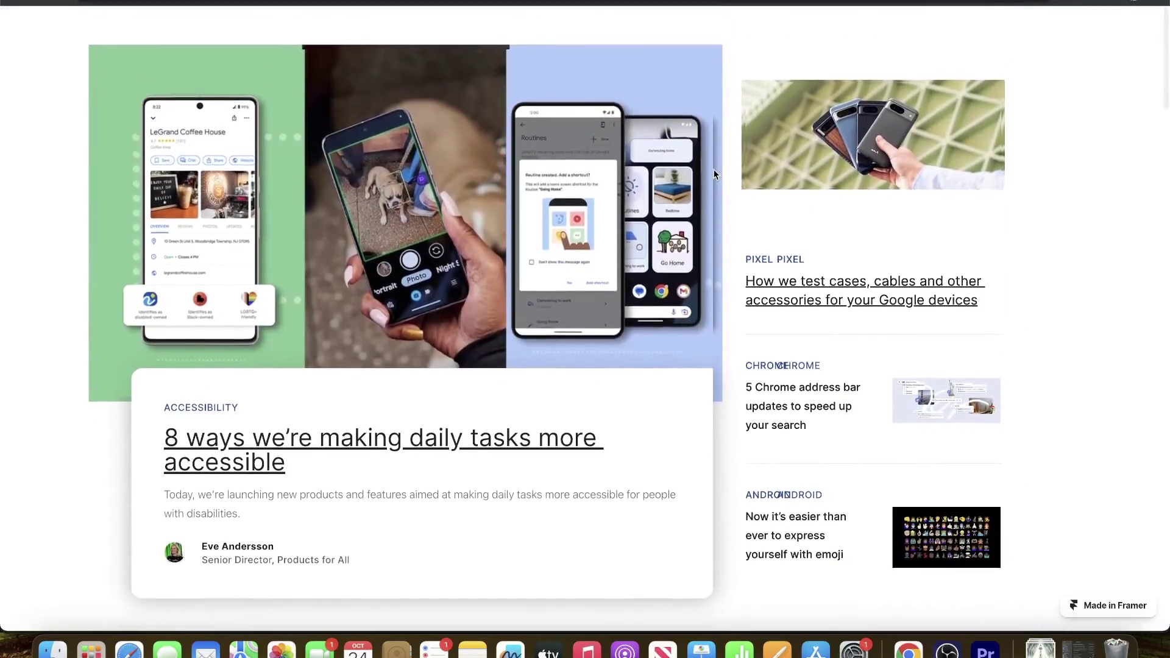
{"action": "scroll", "coordinate": [715, 175], "scroll_direction": "down", "scroll_amount": 20}
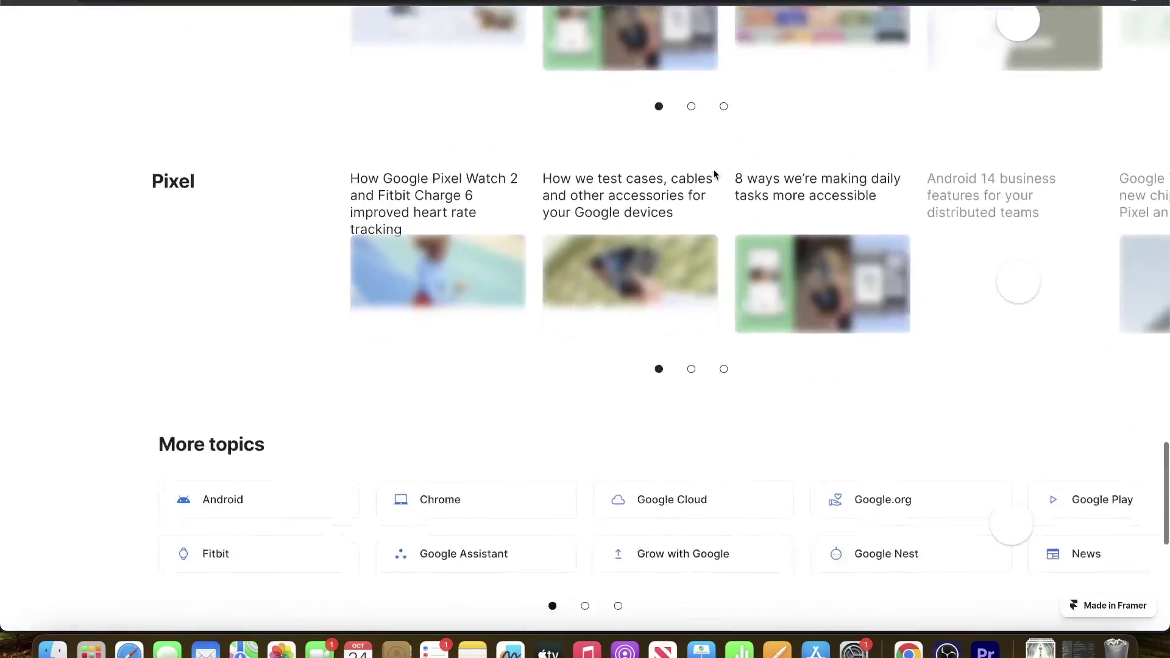
{"action": "scroll", "coordinate": [714, 174], "scroll_direction": "up", "scroll_amount": 1}
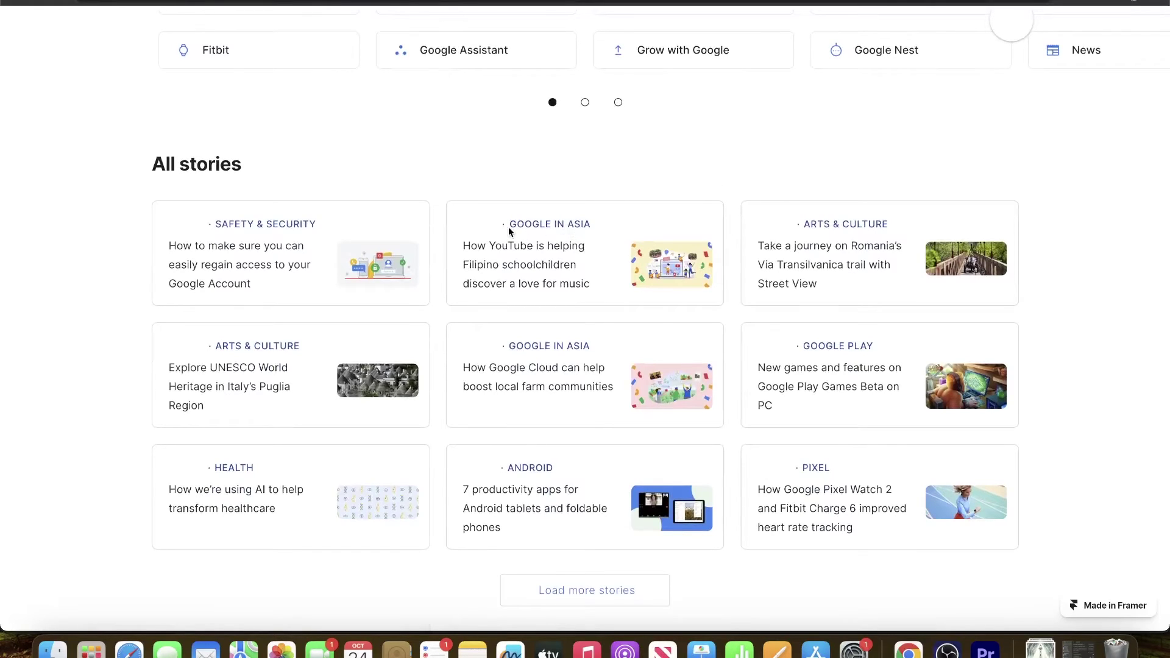
Step: Return to the Framer project and review the Search, Chrome, Pixel, More topics and All stories sections on the canvas
{"action": "key", "text": "super+Tab"}
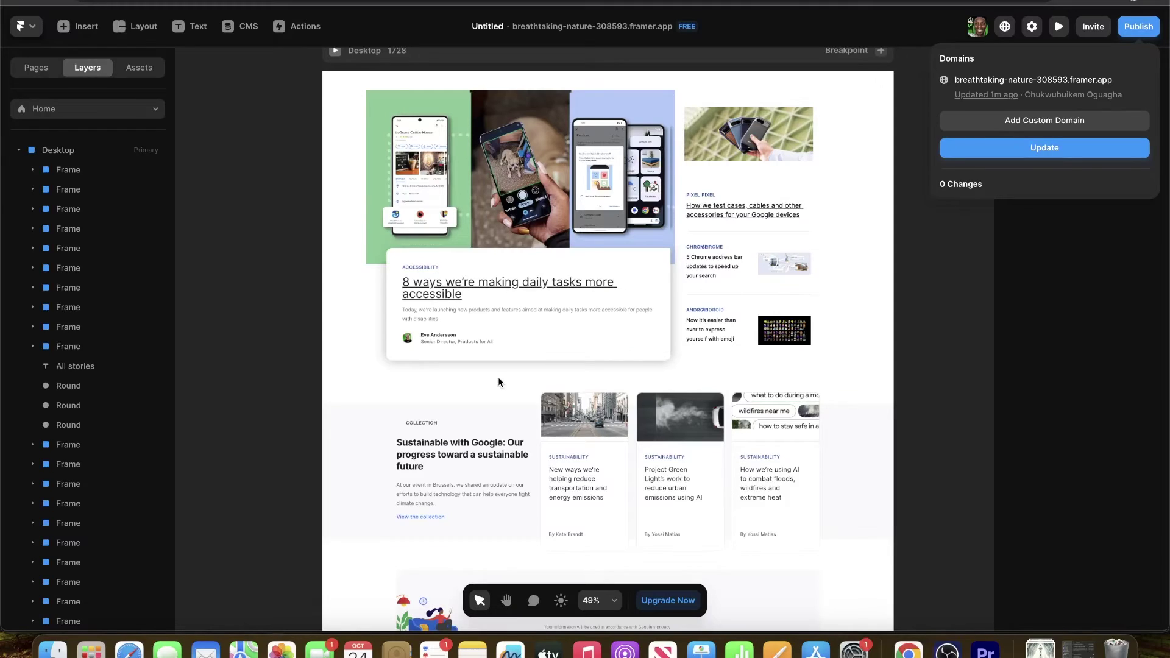
{"action": "scroll", "coordinate": [618, 457], "scroll_direction": "down", "scroll_amount": 10}
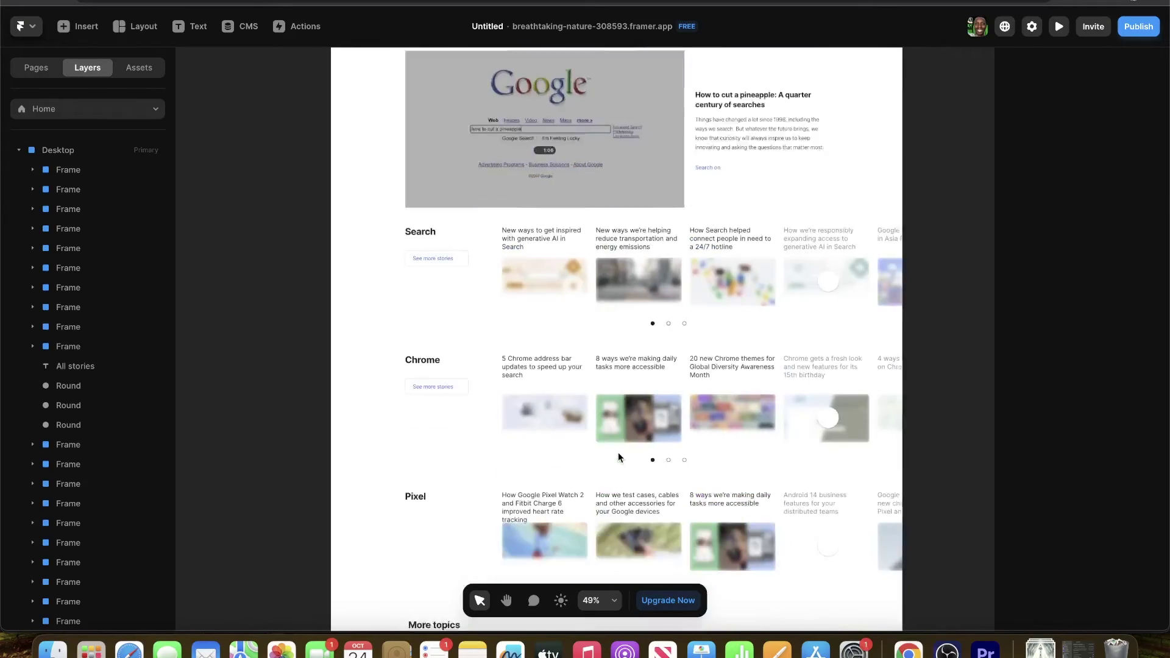
{"action": "scroll", "coordinate": [618, 452], "scroll_direction": "down", "scroll_amount": 10}
{"action": "scroll", "coordinate": [618, 458], "scroll_direction": "up", "scroll_amount": 4}
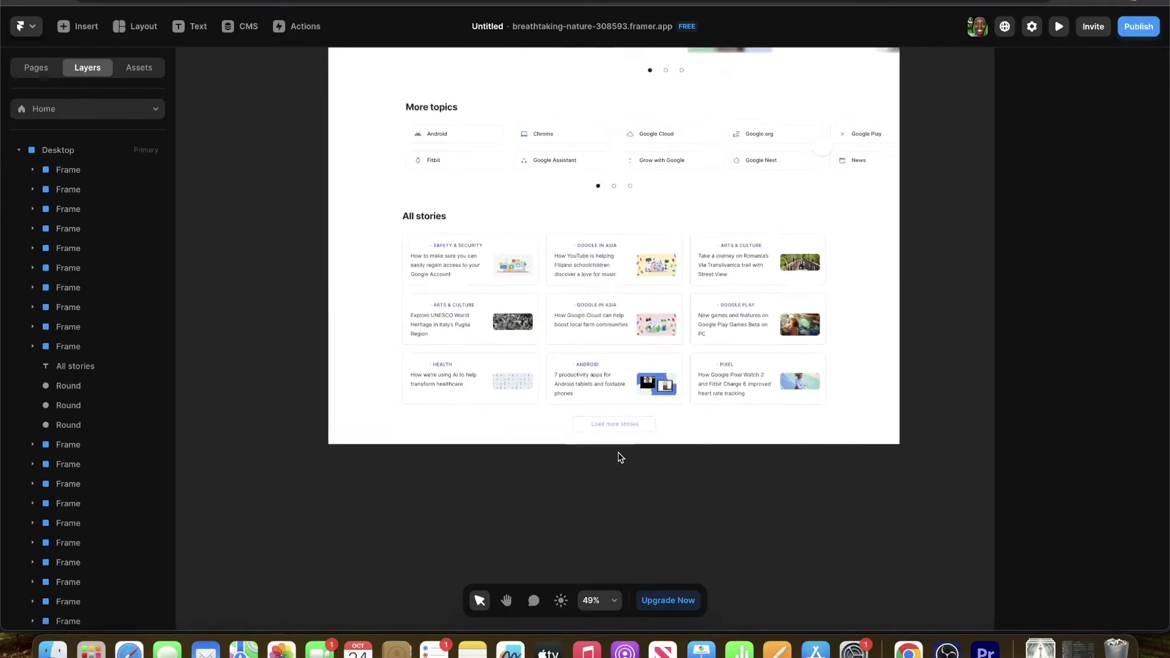
Step: Link the GOOGLE IN ASIA label on the YouTube schoolchildren card in All stories to youtube.com
{"action": "left_click", "coordinate": [608, 267]}
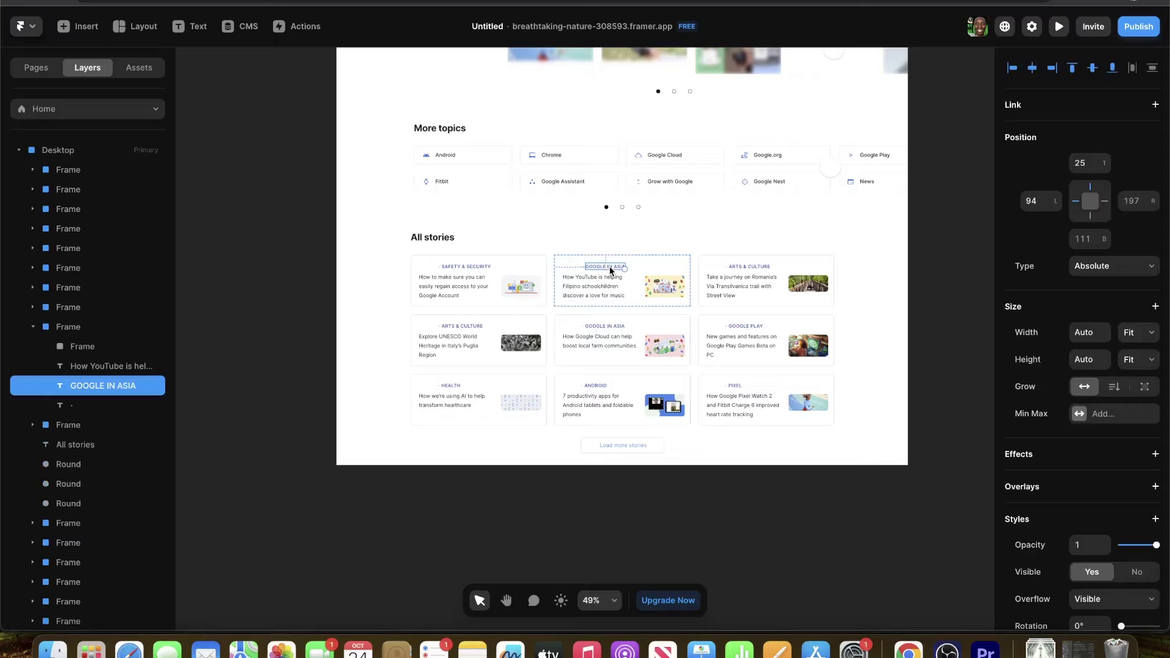
{"action": "left_click", "coordinate": [1034, 111]}
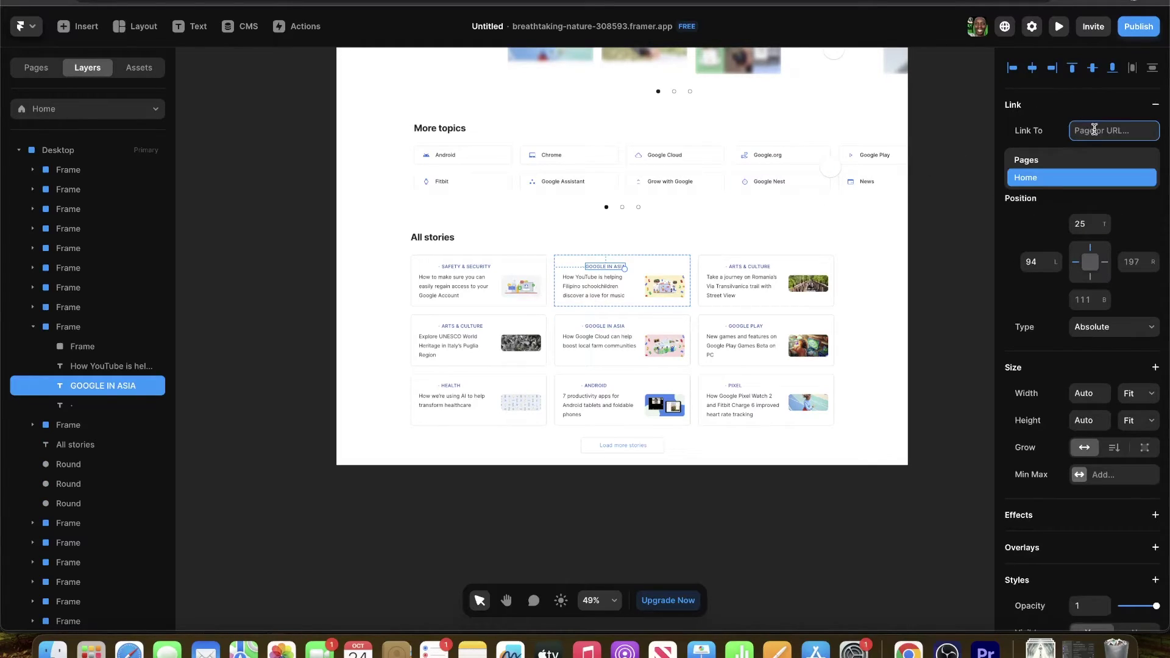
{"action": "type", "text": "youtu"}
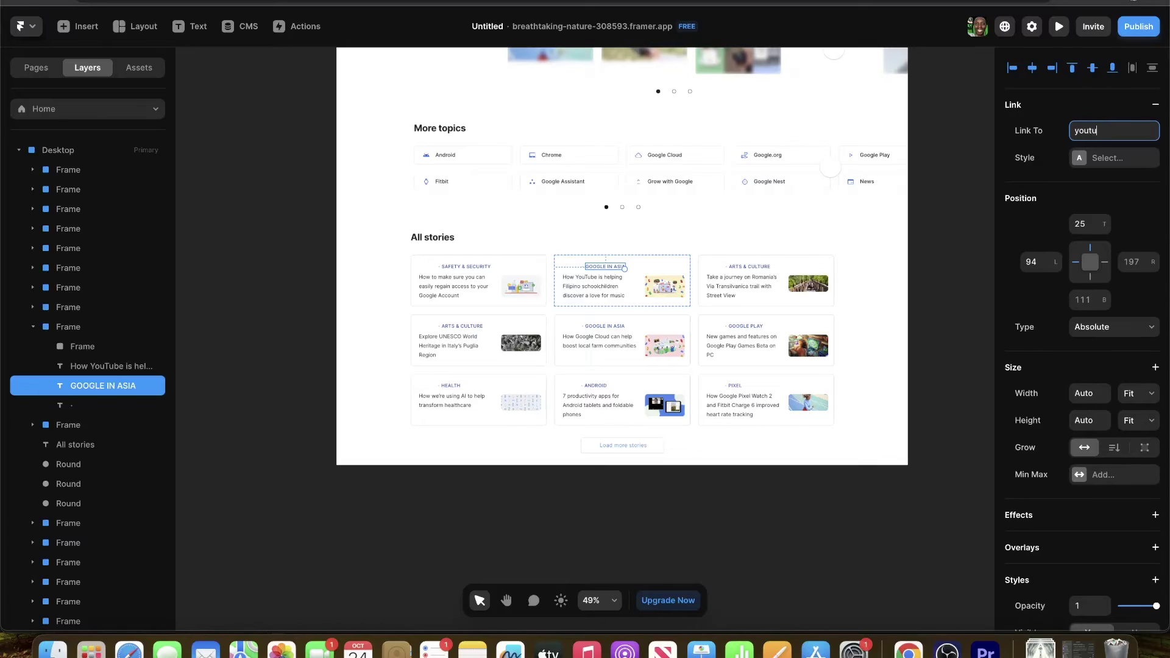
{"action": "type", "text": "be.com"}
{"action": "key", "text": "Return"}
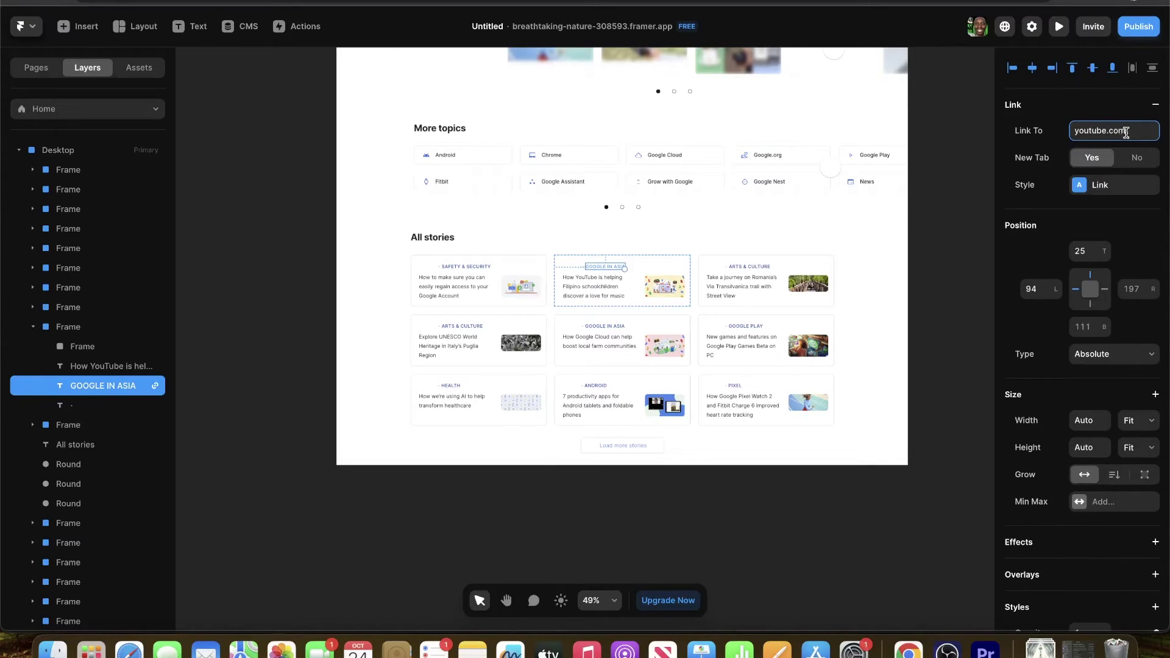
Step: Publish the link change, test the GOOGLE IN ASIA link on the live page, and return to the Framer project
{"action": "left_click", "coordinate": [1138, 26]}
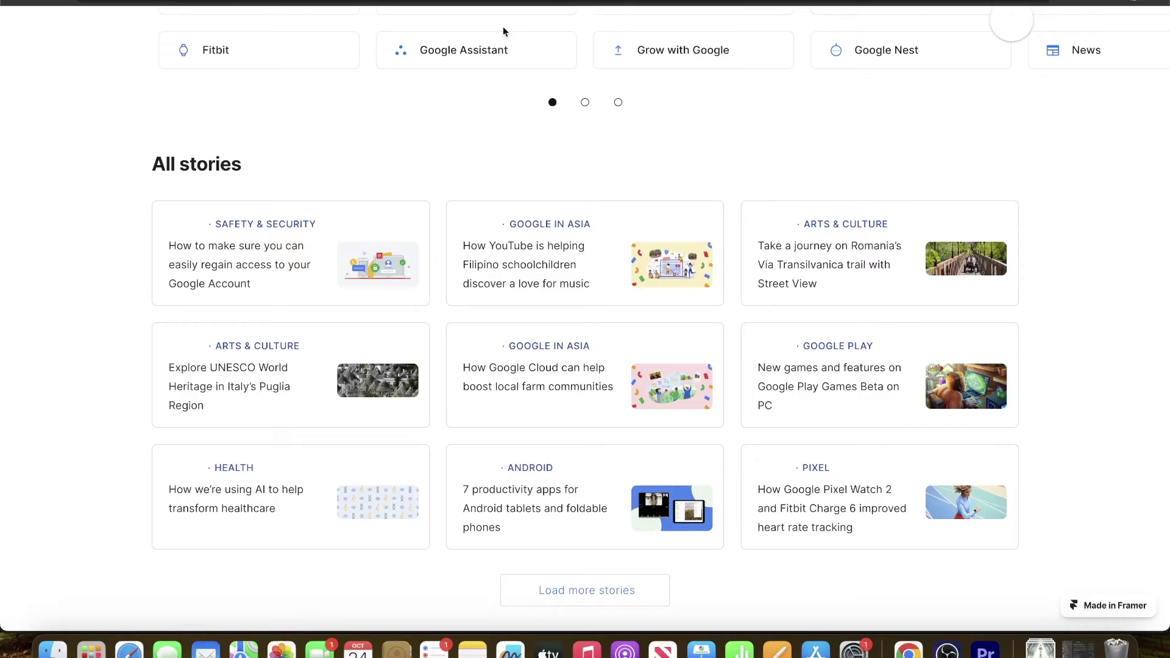
{"action": "left_click", "coordinate": [558, 229]}
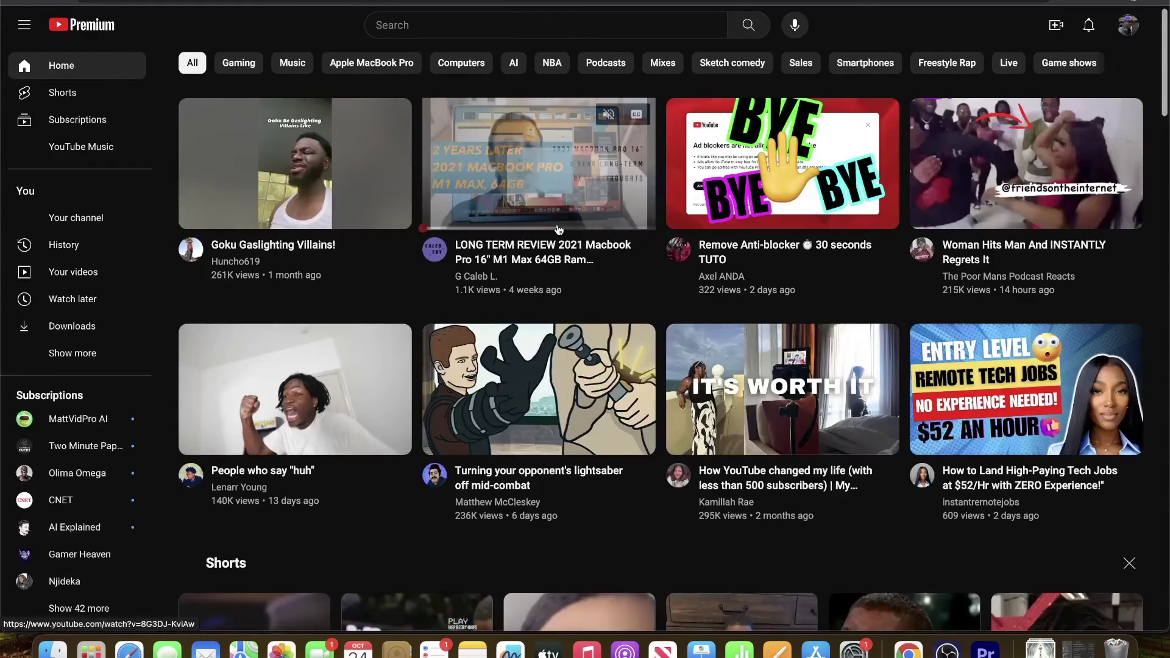
{"action": "key", "text": "super+bracketleft"}
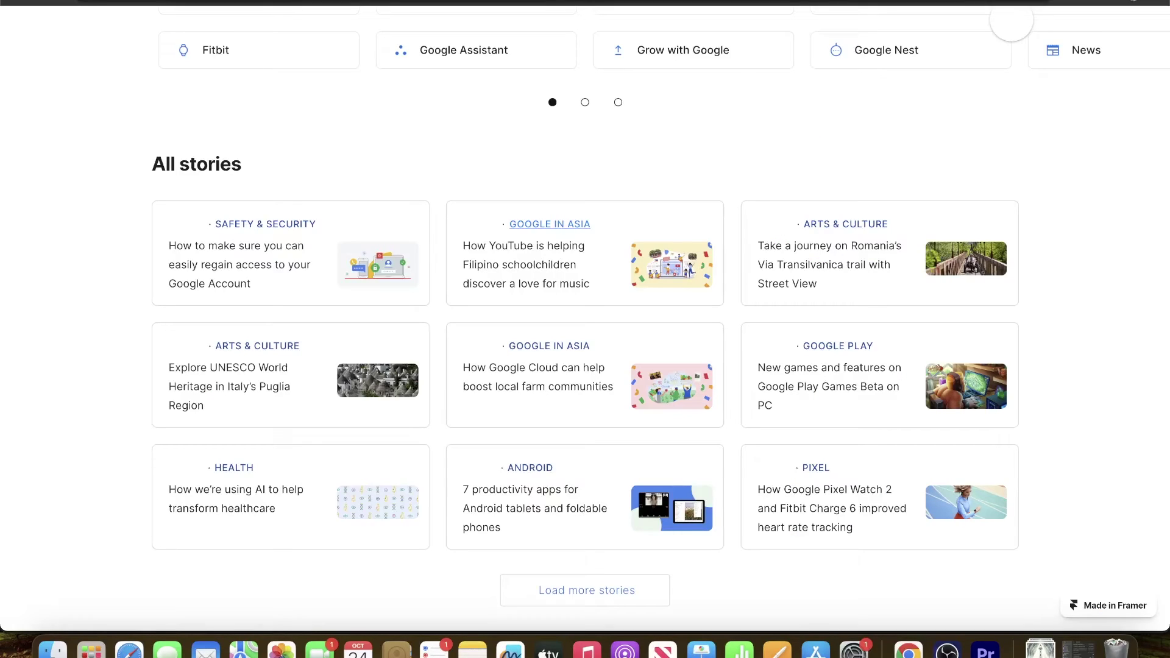
{"action": "key", "text": "super+Tab"}
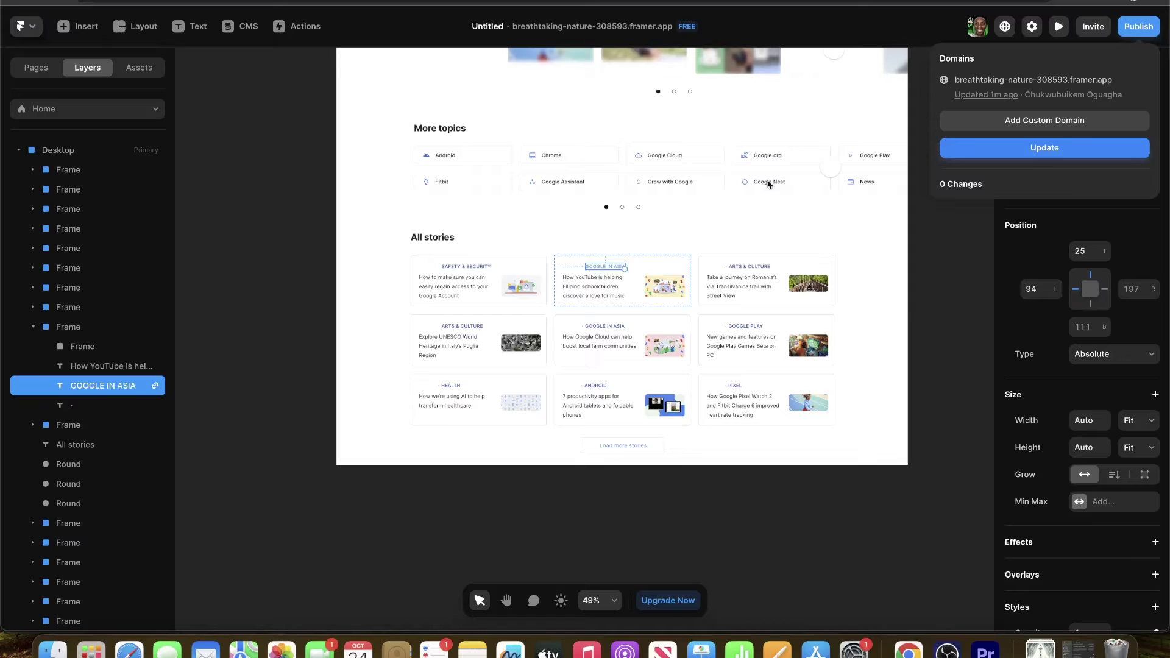
{"action": "left_click", "coordinate": [931, 41]}
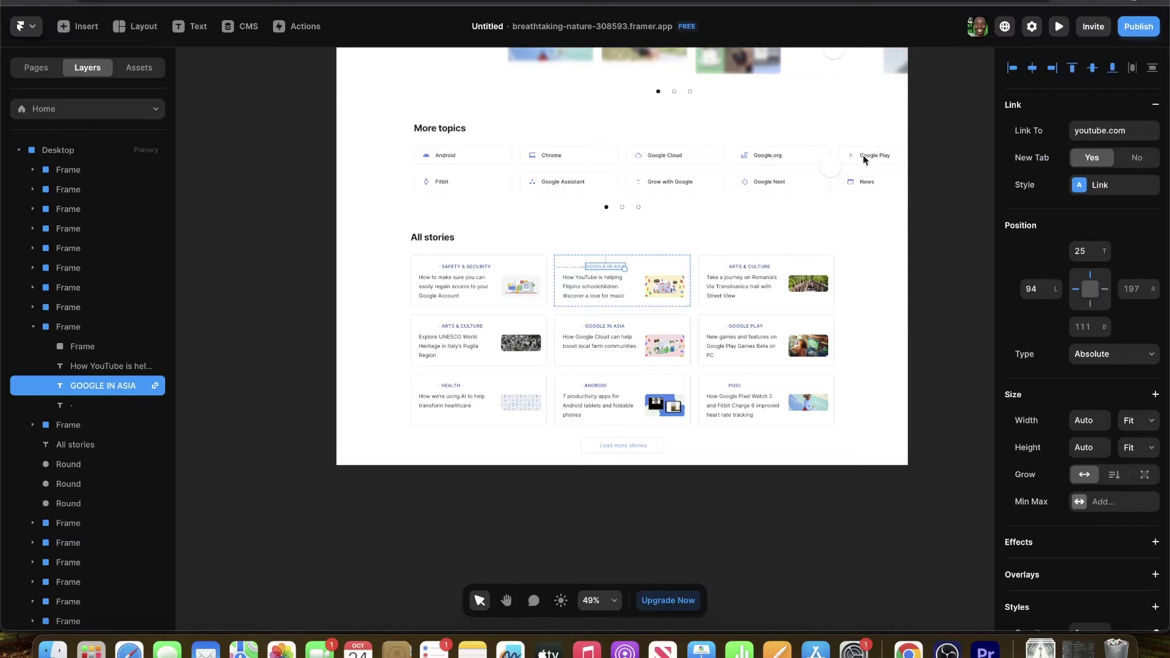
Step: Examine the imported page on the canvas from the main accessibility story down to the Pixel section
{"action": "scroll", "coordinate": [841, 186], "scroll_direction": "up", "scroll_amount": 10}
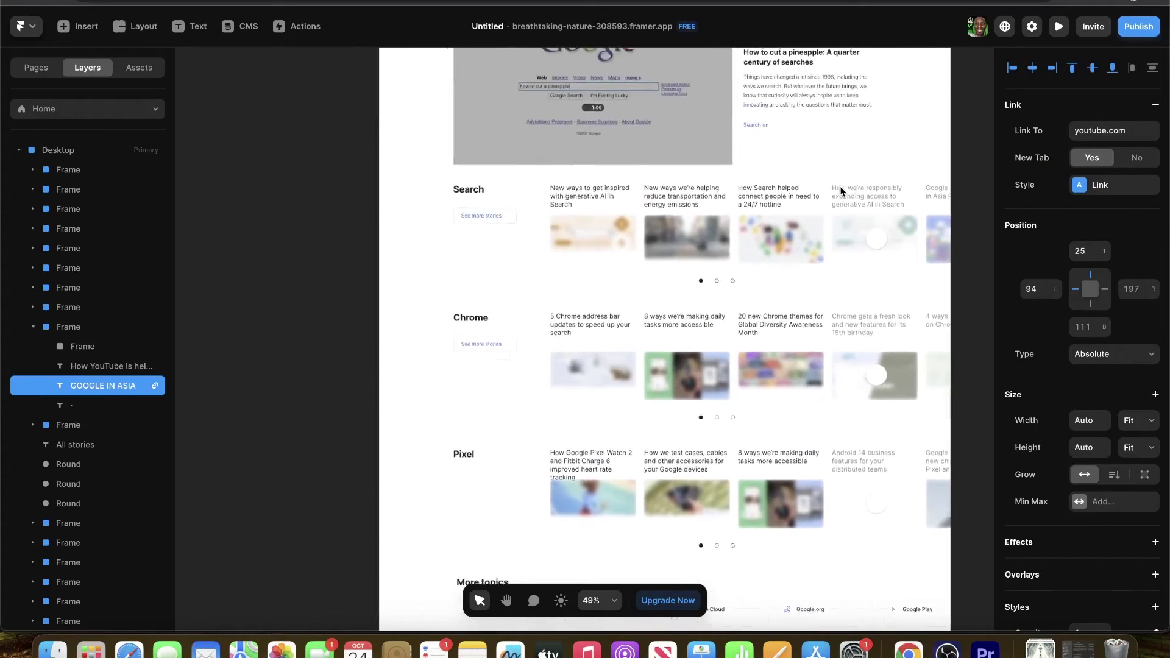
{"action": "scroll", "coordinate": [841, 190], "scroll_direction": "up", "scroll_amount": 15}
{"action": "scroll", "coordinate": [841, 192], "scroll_direction": "up", "scroll_amount": 15}
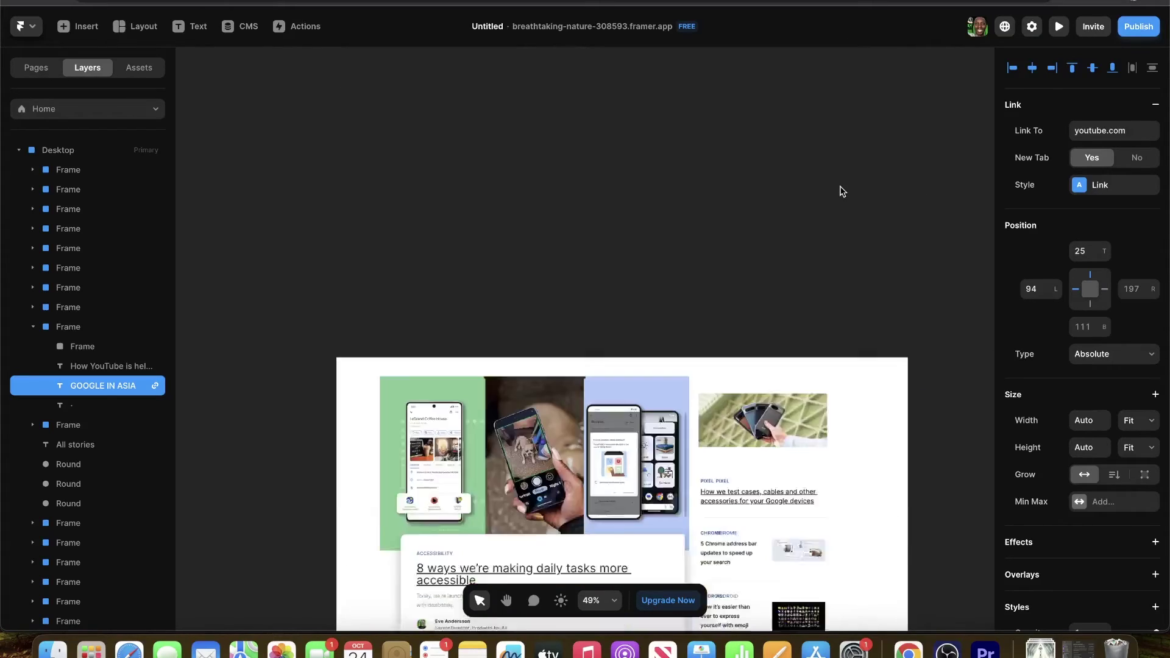
{"action": "scroll", "coordinate": [841, 191], "scroll_direction": "down", "scroll_amount": 8}
{"action": "scroll", "coordinate": [841, 192], "scroll_direction": "up", "scroll_amount": 3}
{"action": "scroll", "coordinate": [840, 192], "scroll_direction": "up", "scroll_amount": 2}
{"action": "scroll", "coordinate": [840, 192], "scroll_direction": "down", "scroll_amount": 5}
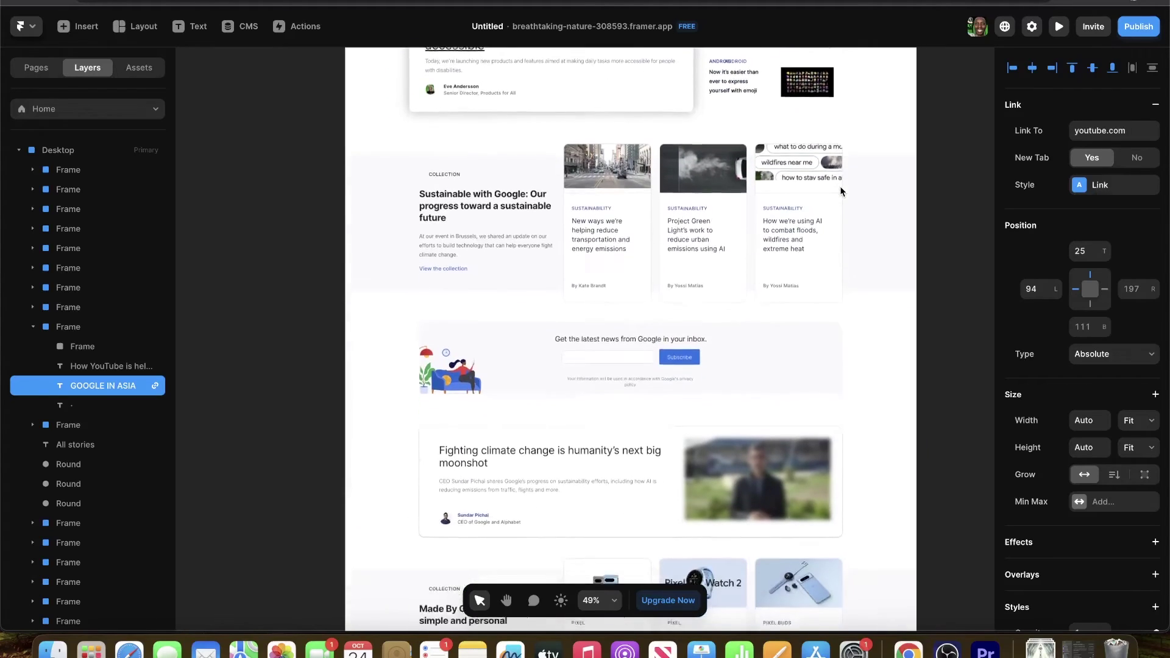
{"action": "scroll", "coordinate": [840, 192], "scroll_direction": "down", "scroll_amount": 1}
{"action": "scroll", "coordinate": [841, 192], "scroll_direction": "down", "scroll_amount": 10}
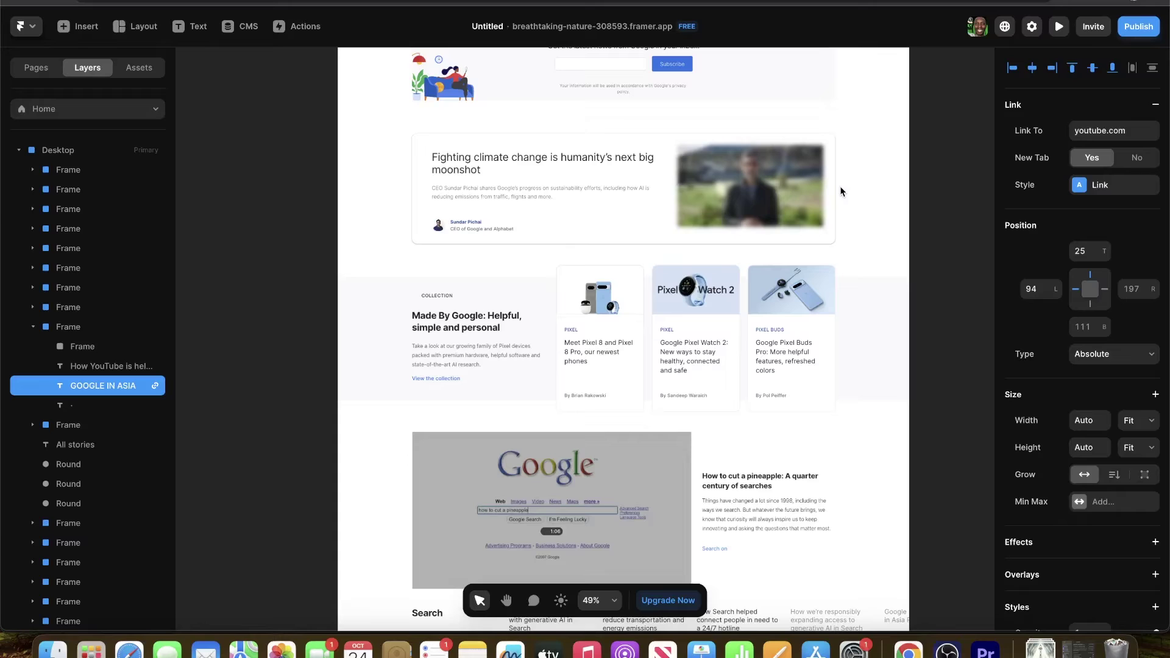
{"action": "scroll", "coordinate": [840, 191], "scroll_direction": "down", "scroll_amount": 12}
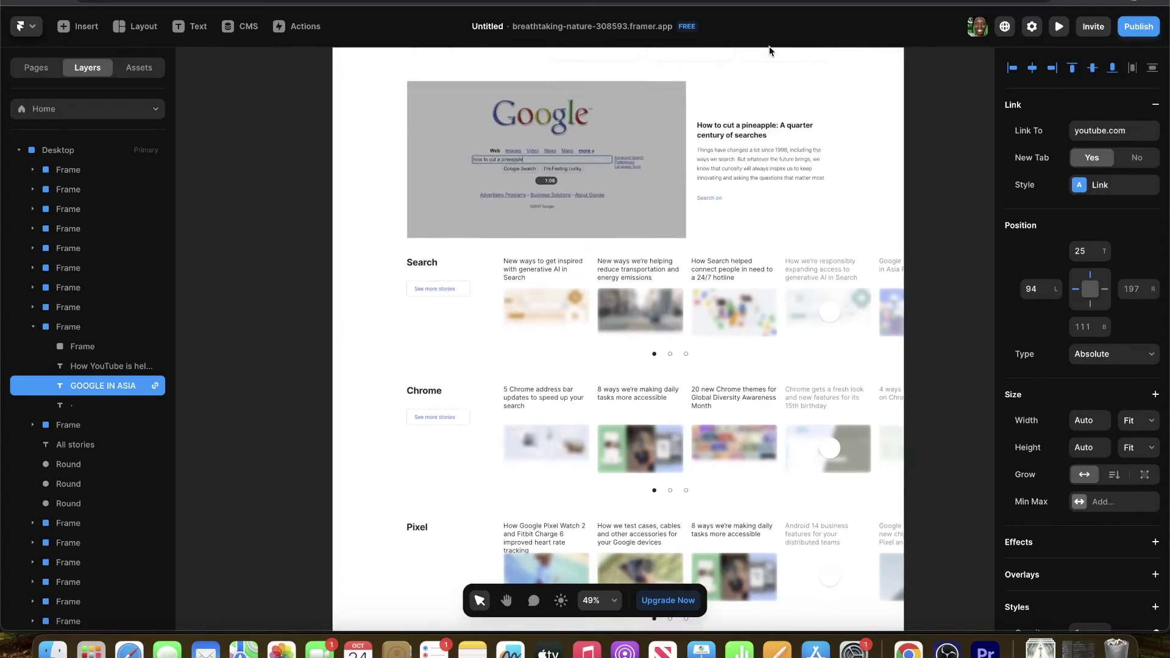
Step: Go back to the Framer dashboard and create a new project
{"action": "left_click", "coordinate": [25, 28]}
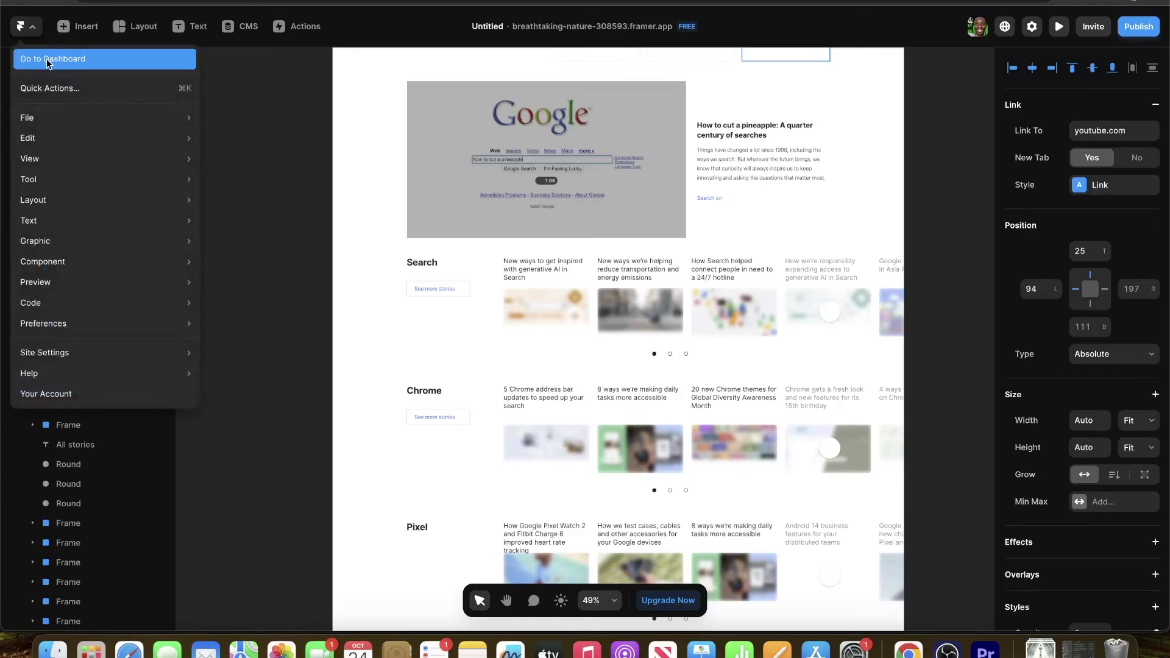
{"action": "left_click", "coordinate": [49, 61]}
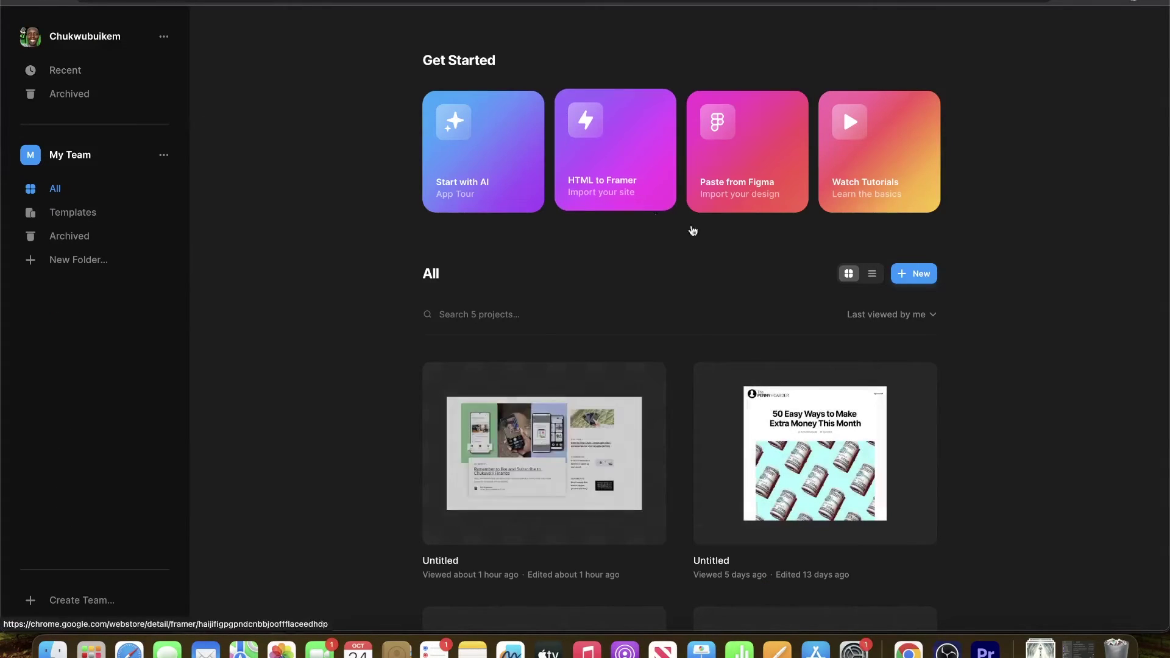
{"action": "left_click", "coordinate": [914, 273]}
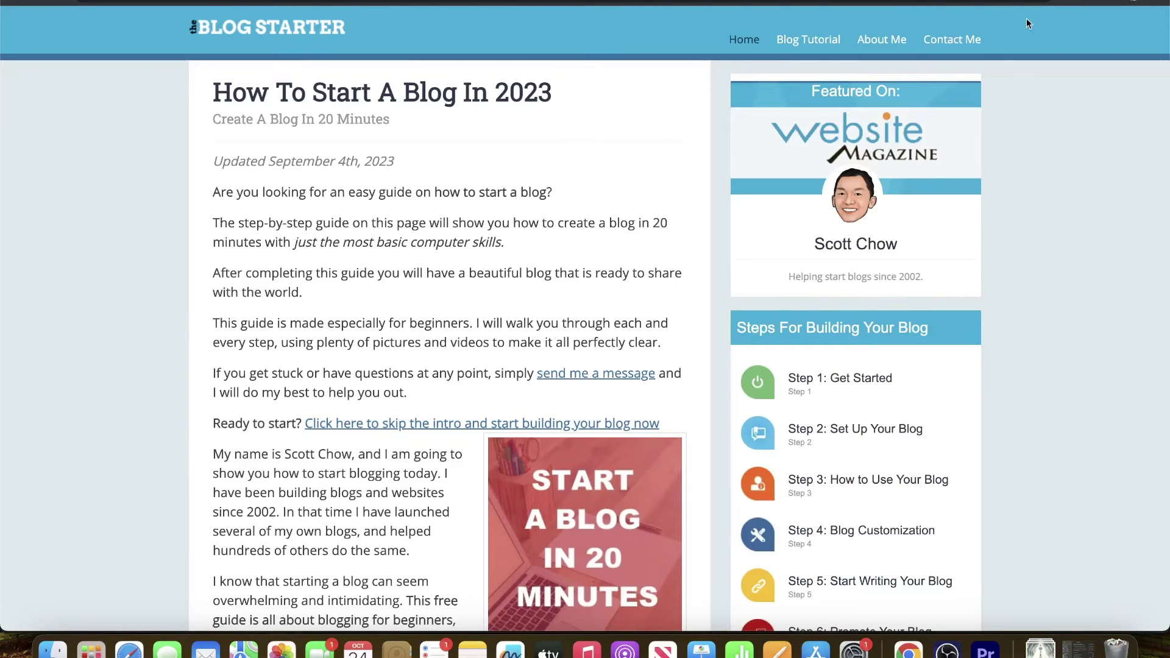
Step: Start HTML to Framer on The Blog Starter page and copy the whole page layout
{"action": "left_click", "coordinate": [1066, 2]}
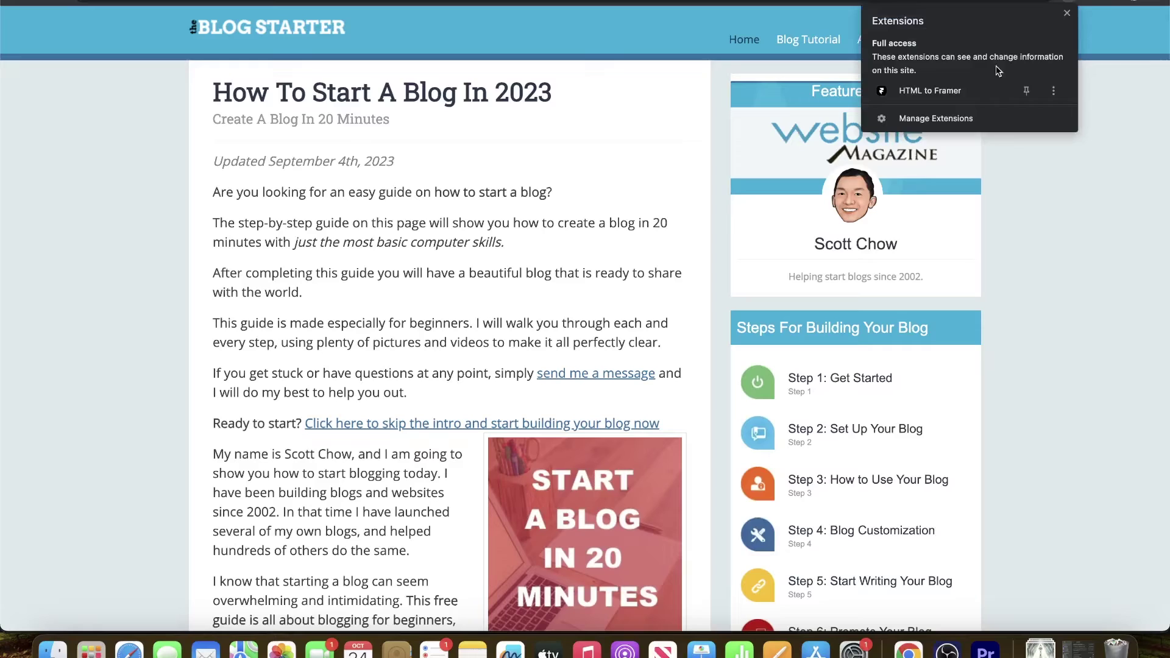
{"action": "left_click", "coordinate": [938, 91]}
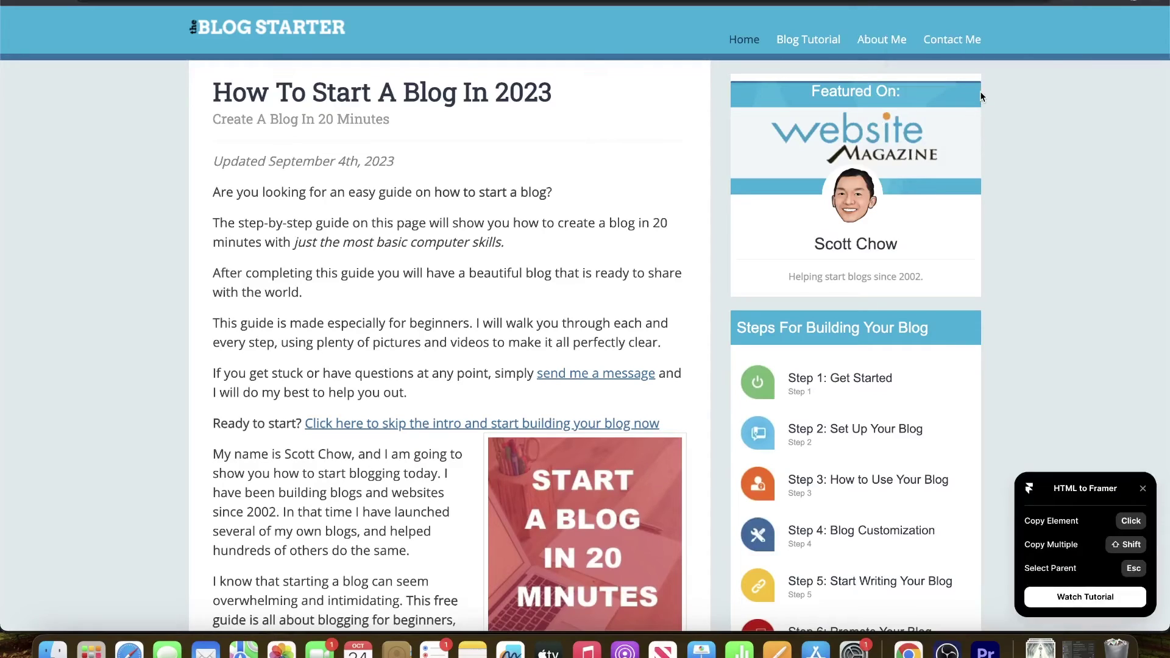
{"action": "left_click", "coordinate": [1076, 198]}
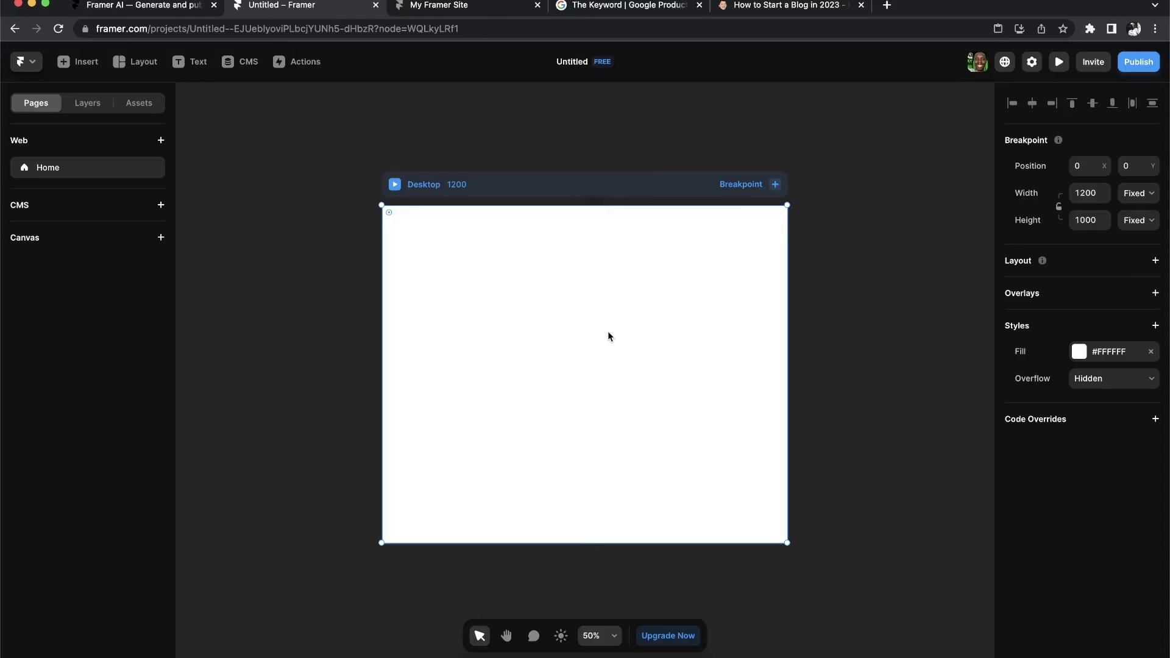
Step: Try to paste the copied page layout into the blank Desktop breakpoint of the new project
{"action": "right_click", "coordinate": [608, 334]}
{"action": "mouse_move", "coordinate": [662, 426]}
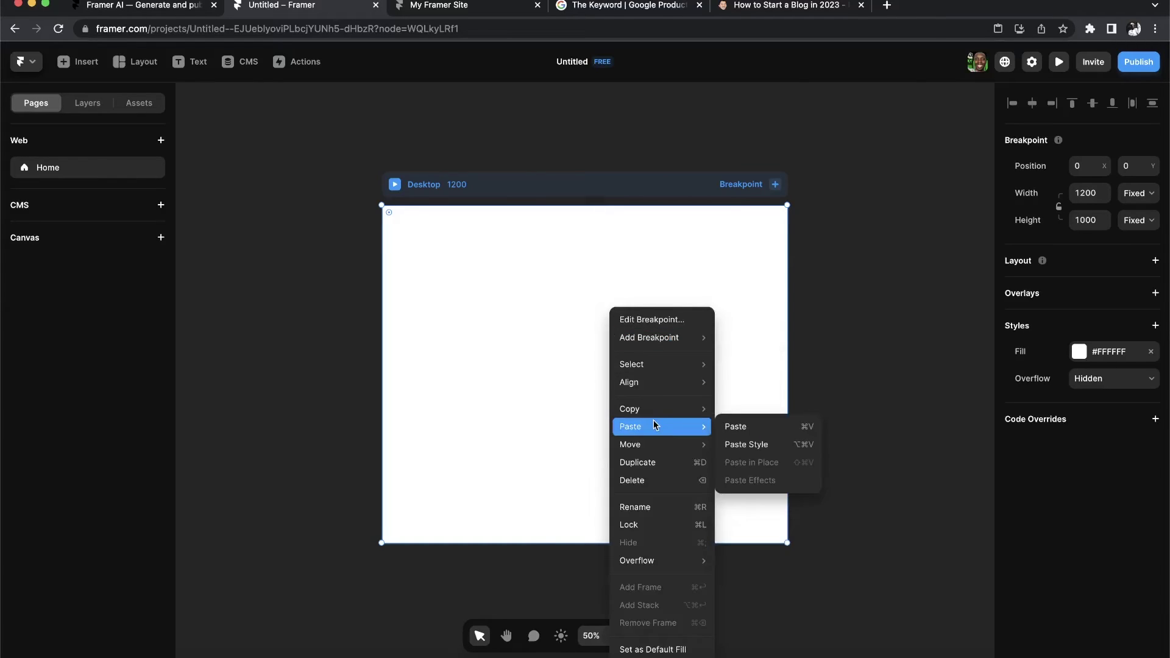
{"action": "left_click", "coordinate": [727, 425]}
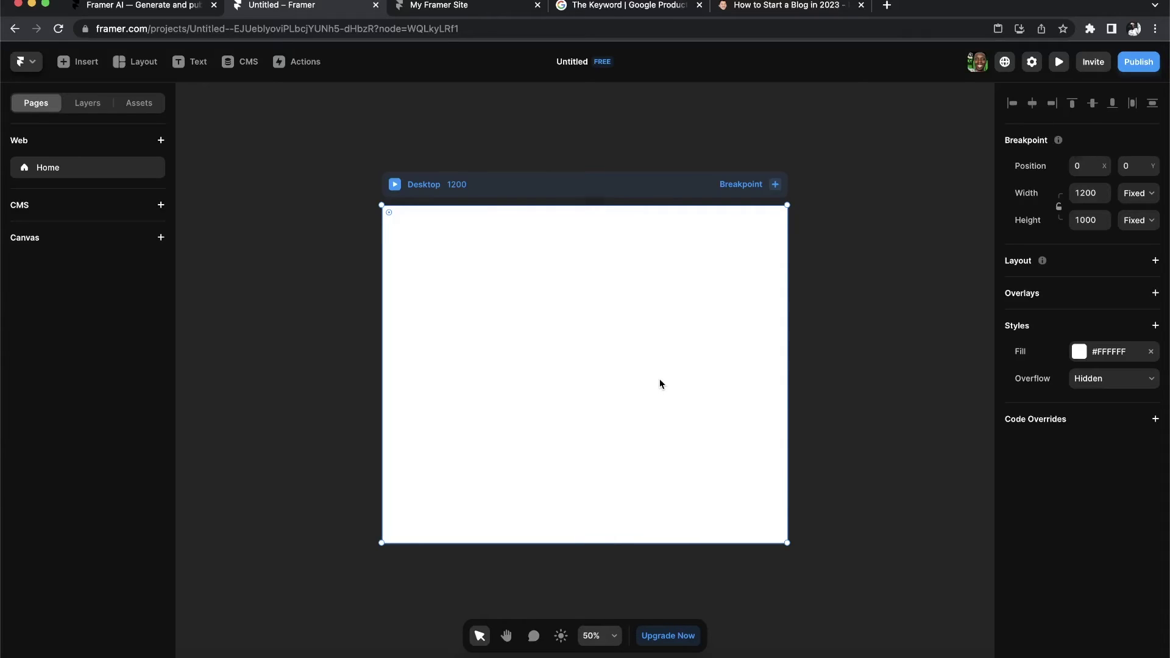
Step: Compare The Blog Starter page with The Keyword page, viewing The Keyword up to its main accessibility story
{"action": "left_click", "coordinate": [756, 7]}
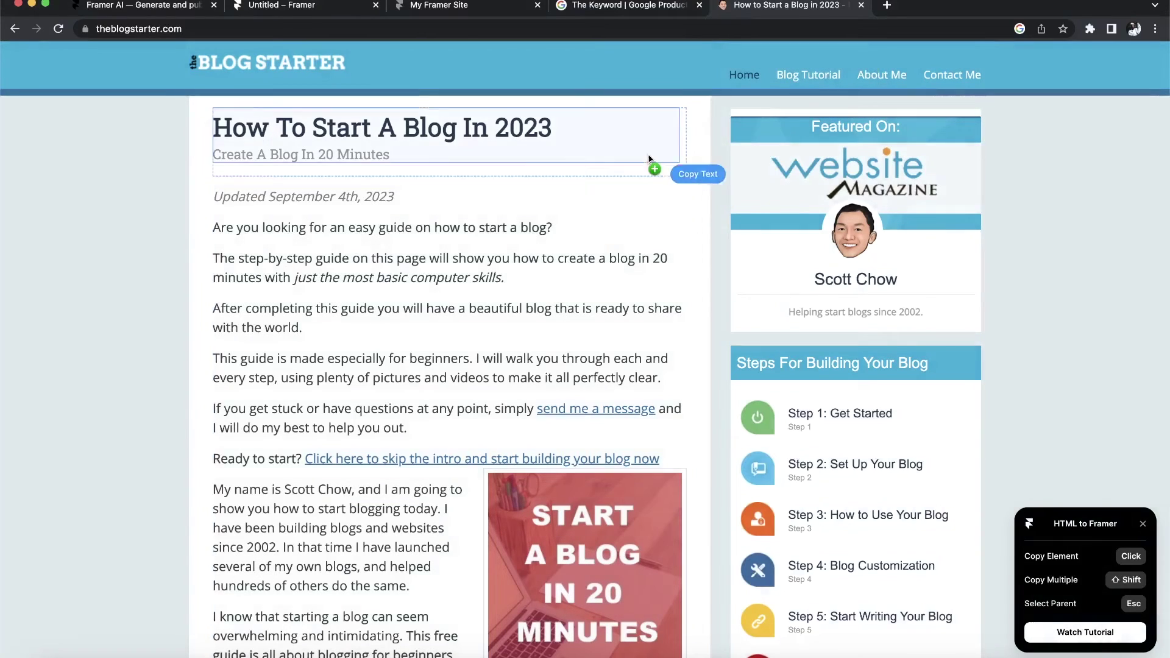
{"action": "left_click", "coordinate": [609, 6]}
{"action": "scroll", "coordinate": [647, 267], "scroll_direction": "up", "scroll_amount": 8}
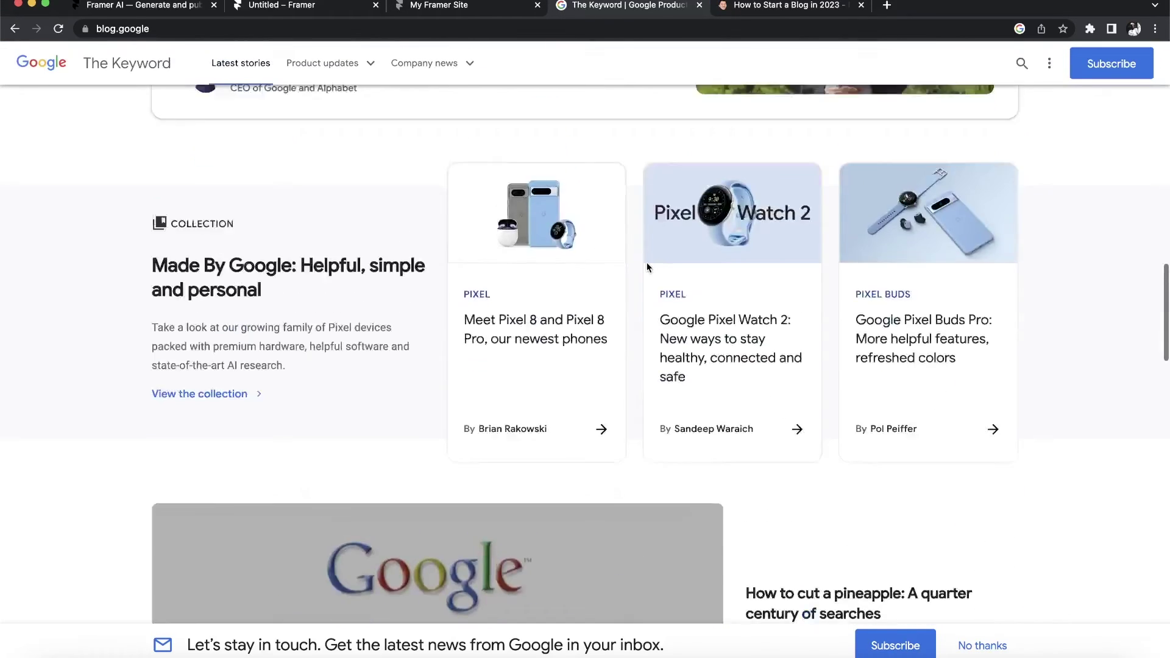
{"action": "scroll", "coordinate": [647, 266], "scroll_direction": "up", "scroll_amount": 10}
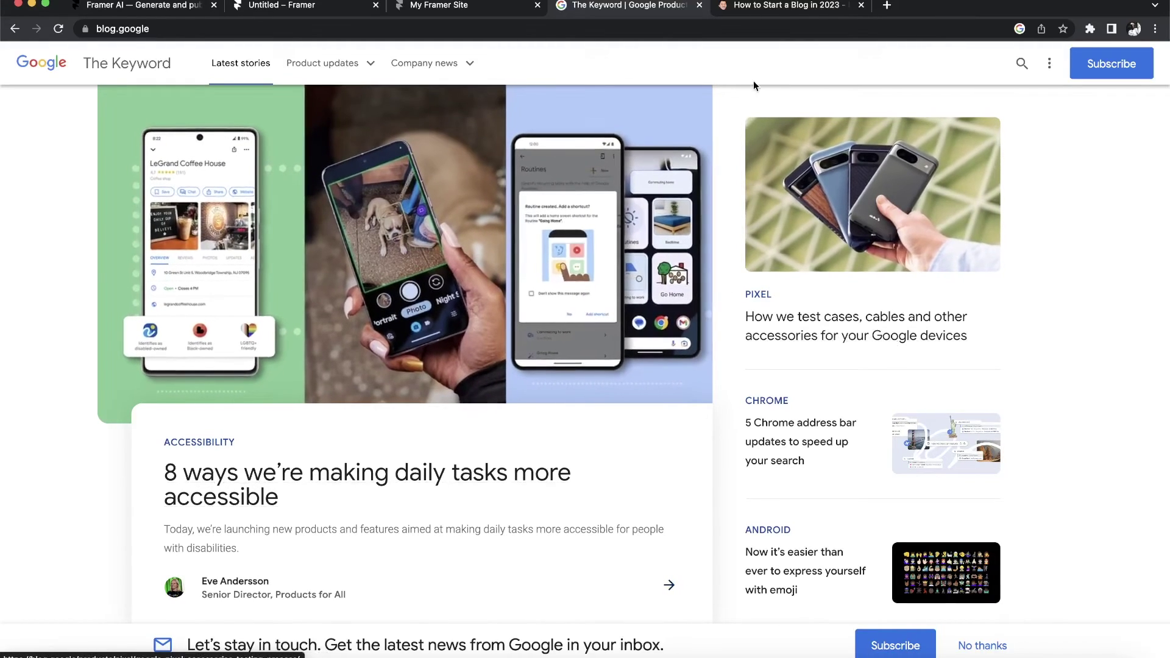
{"action": "left_click", "coordinate": [783, 6]}
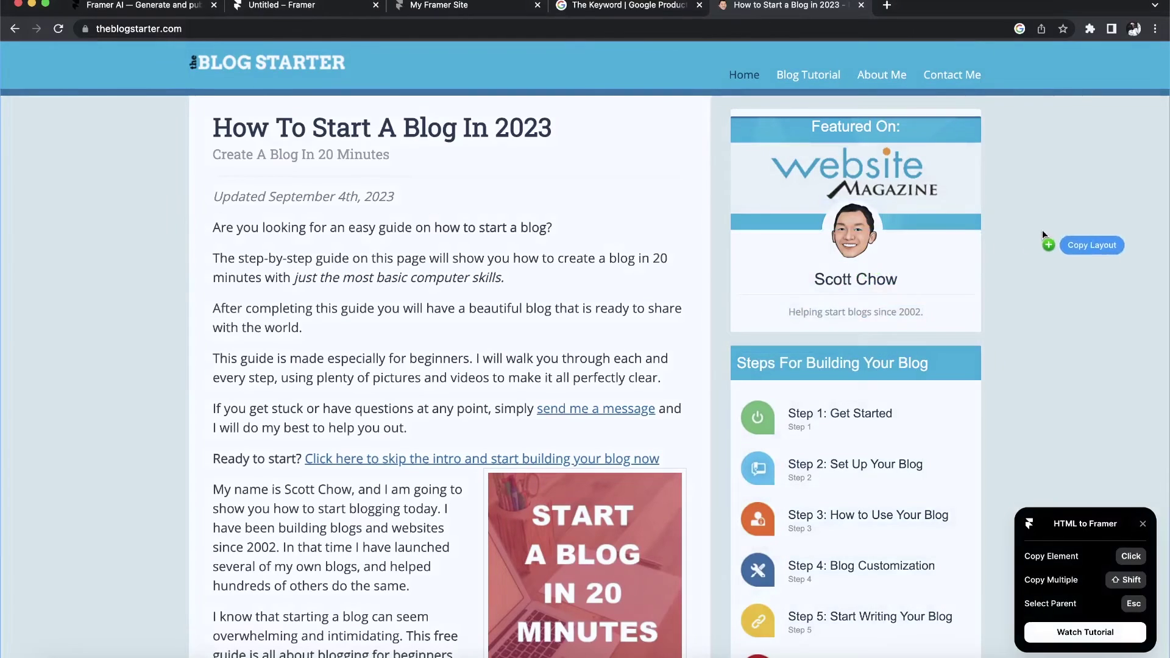
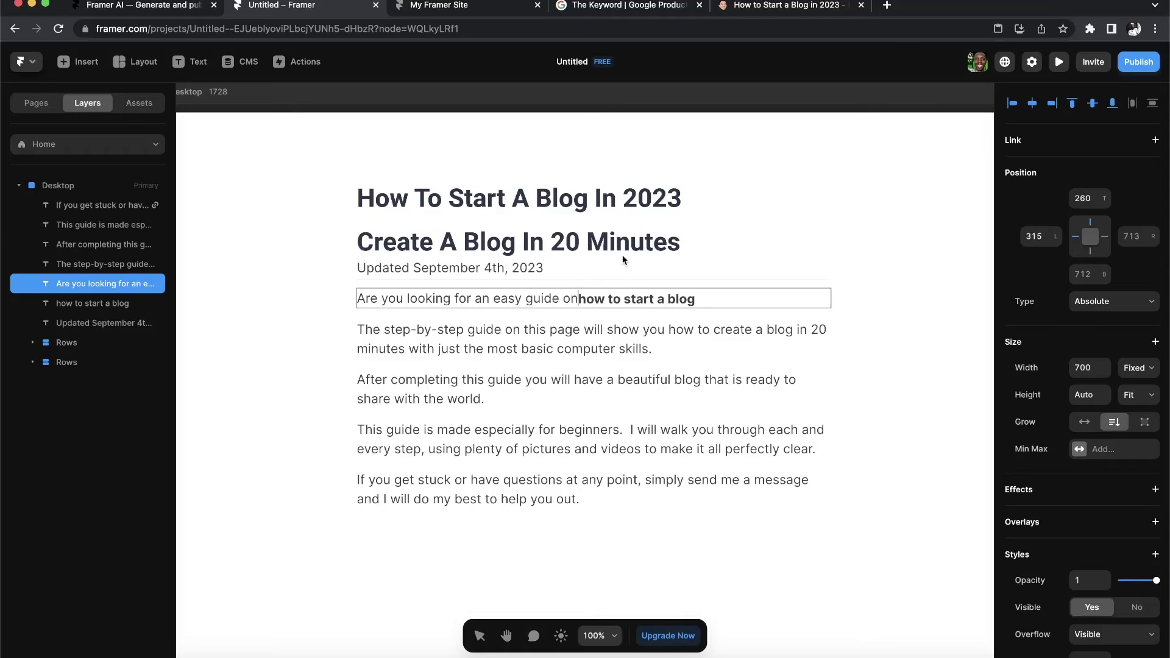
Step: Review the pasted blog text at 75% zoom, check The Keyword page again, and return to The Blog Starter page
{"action": "scroll", "coordinate": [653, 313], "scroll_direction": "down", "scroll_amount": 3}
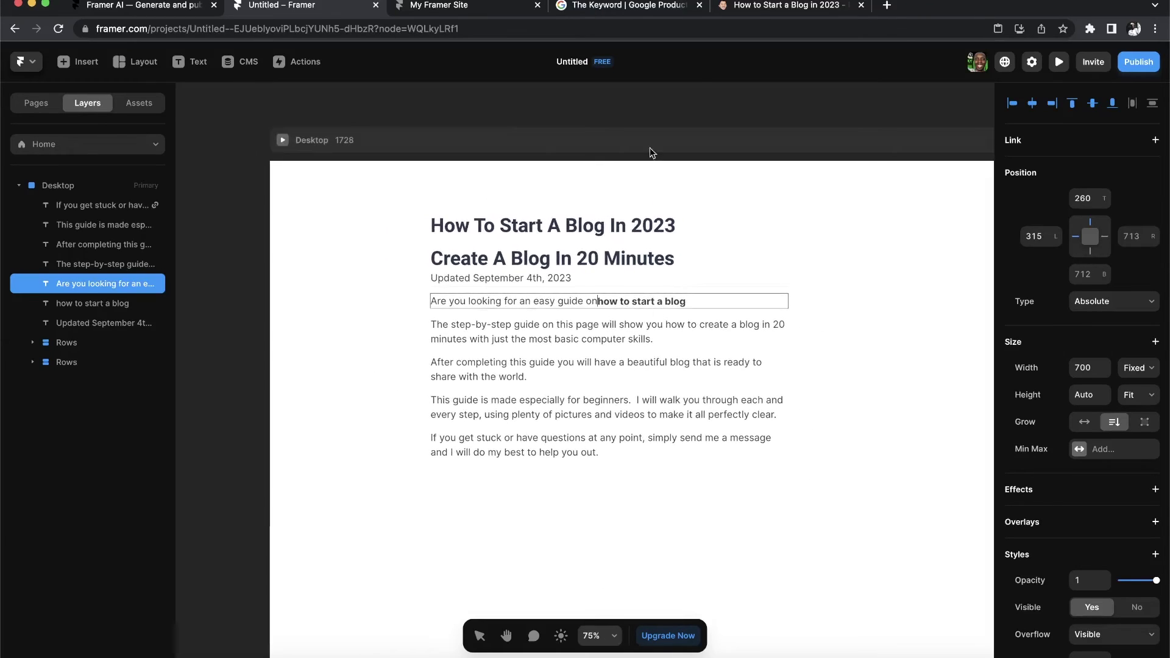
{"action": "left_click", "coordinate": [616, 8]}
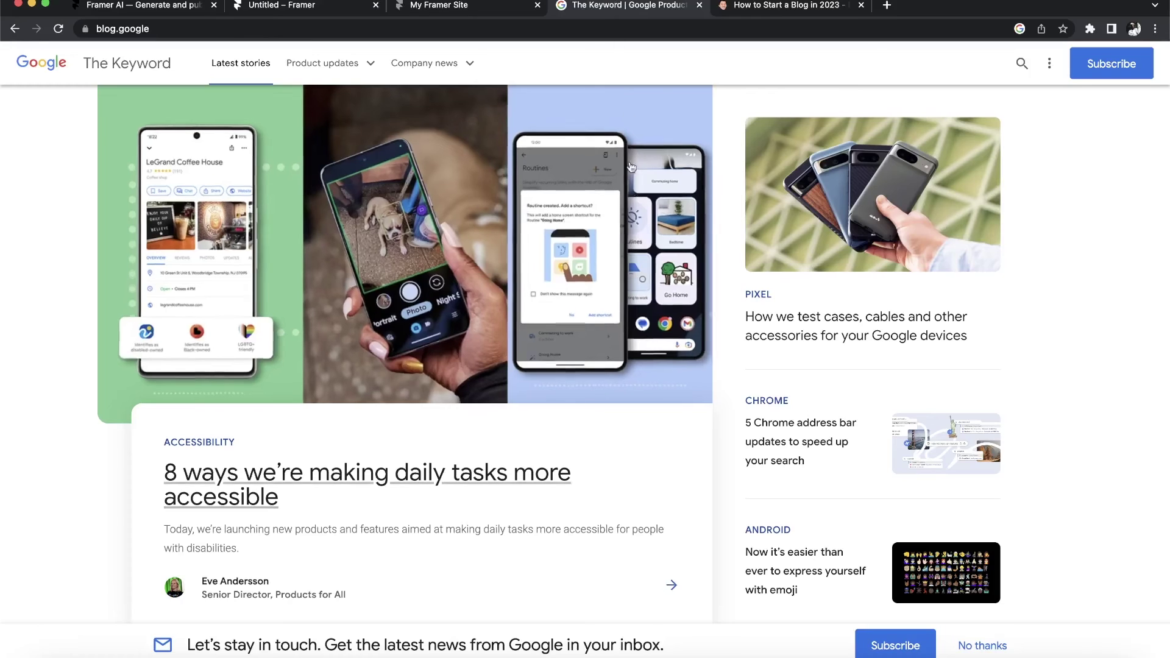
{"action": "left_click", "coordinate": [799, 8]}
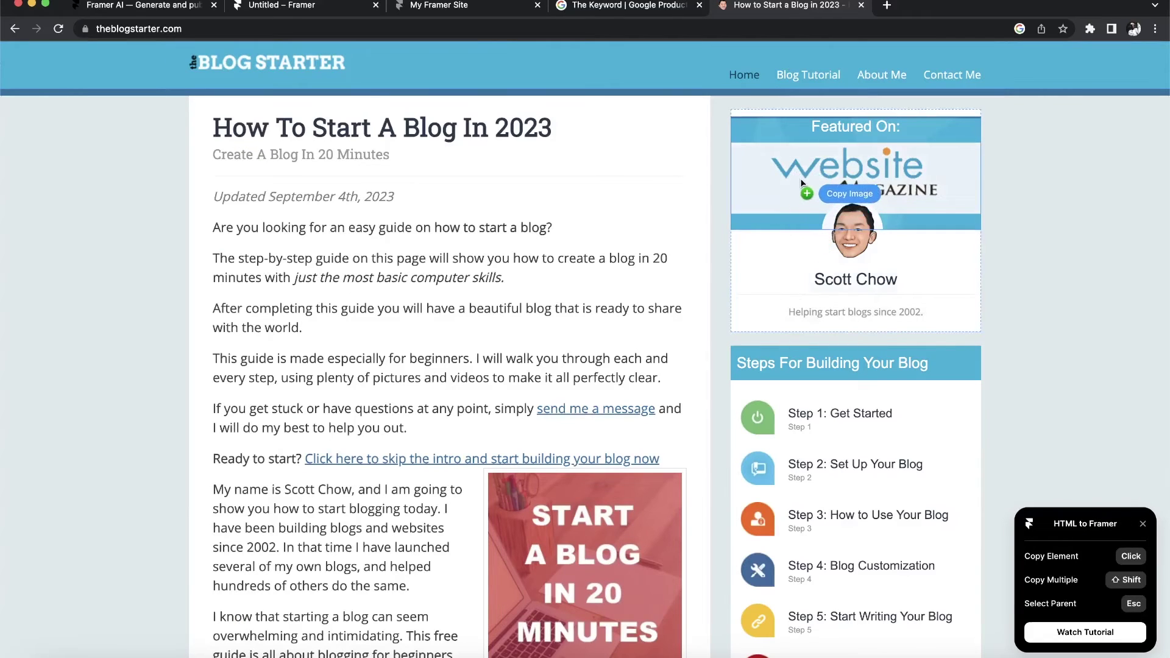
Step: Copy the Featured On card's portrait, name and tagline together with HTML to Framer, and switch to the published site
{"action": "left_click", "coordinate": [828, 165]}
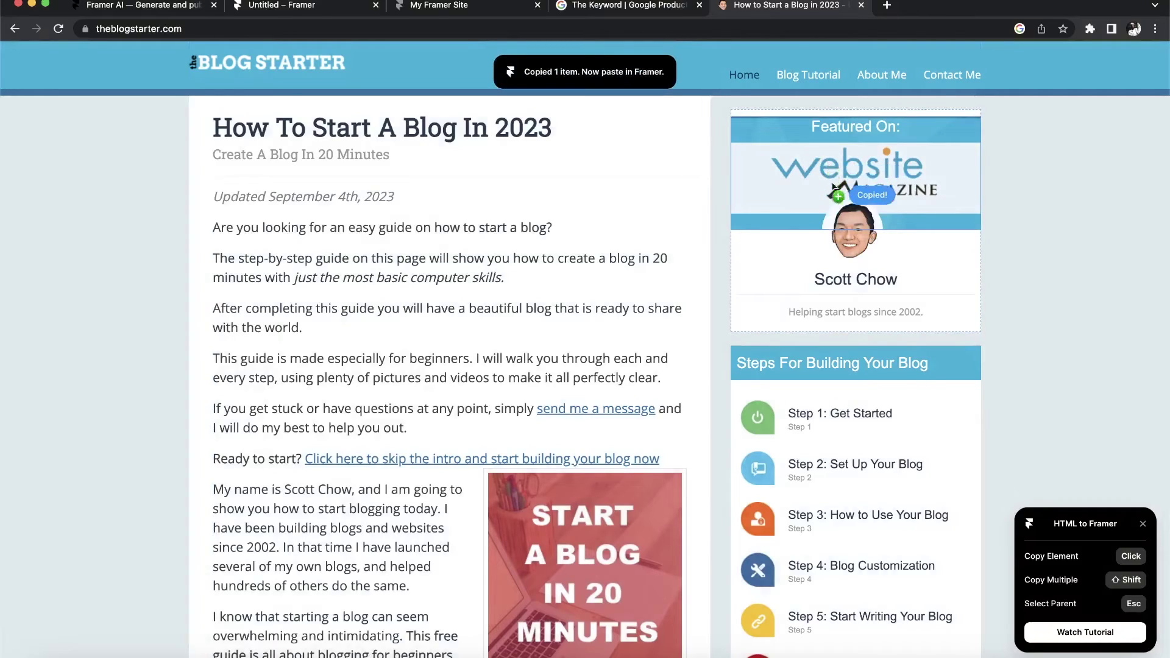
{"action": "left_click", "coordinate": [849, 221], "text": "shift"}
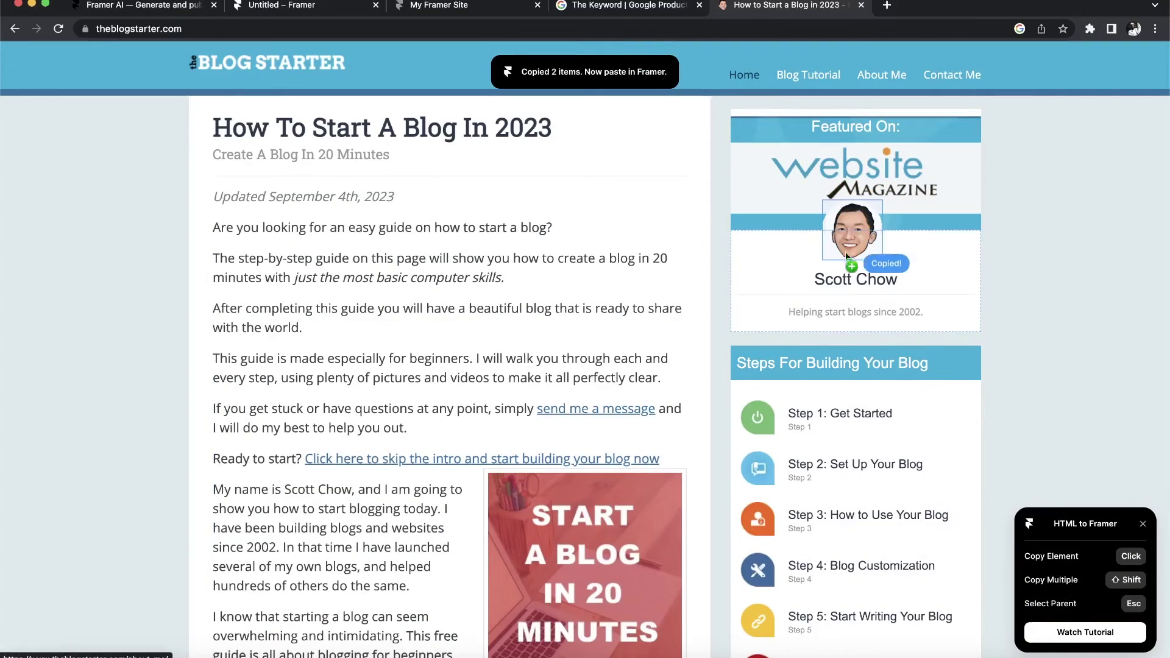
{"action": "left_click", "coordinate": [847, 285], "text": "shift"}
{"action": "left_click", "coordinate": [842, 310], "text": "shift"}
{"action": "left_click", "coordinate": [850, 220], "text": "shift"}
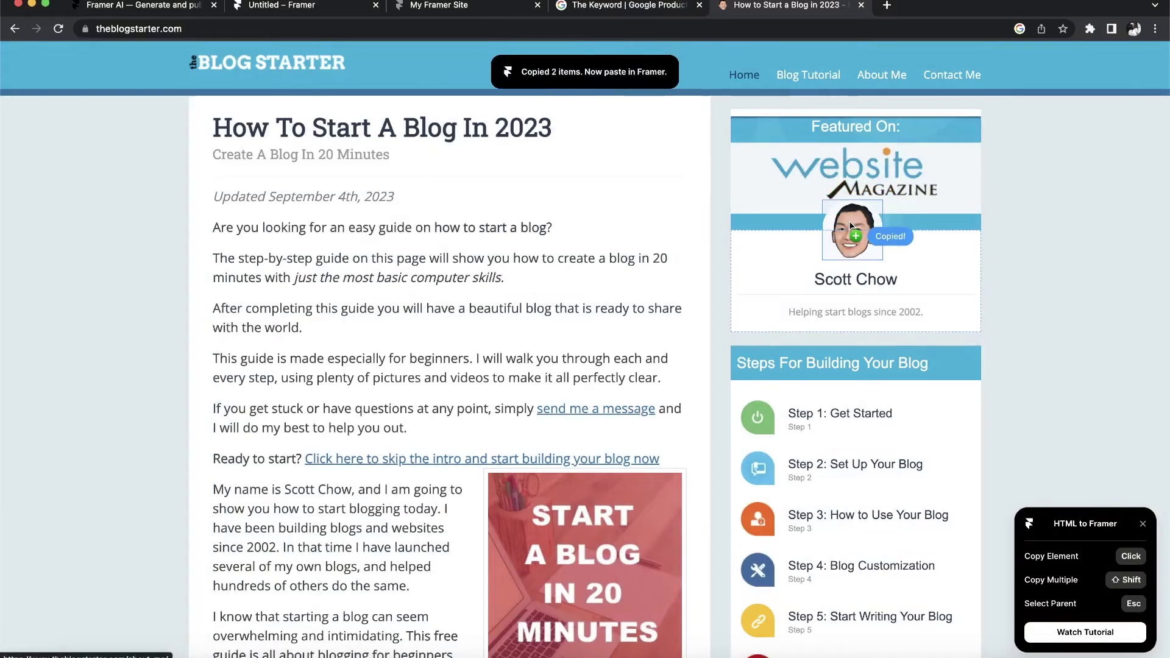
{"action": "left_click", "coordinate": [846, 284], "text": "shift"}
{"action": "left_click", "coordinate": [843, 310], "text": "shift"}
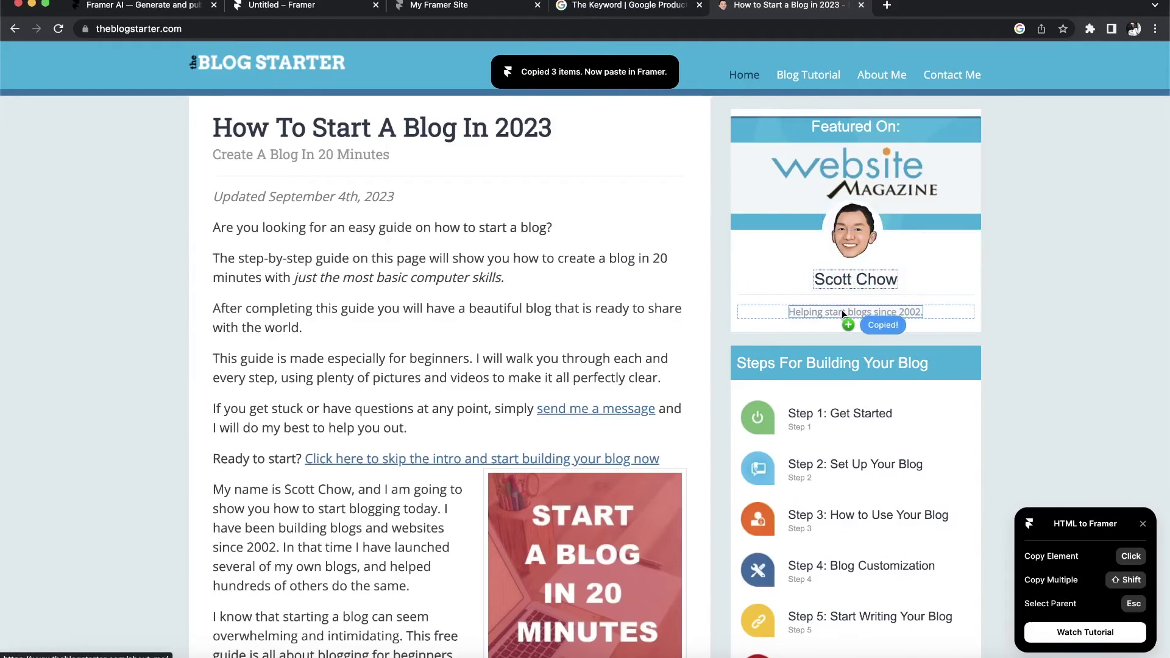
{"action": "left_click", "coordinate": [462, 5]}
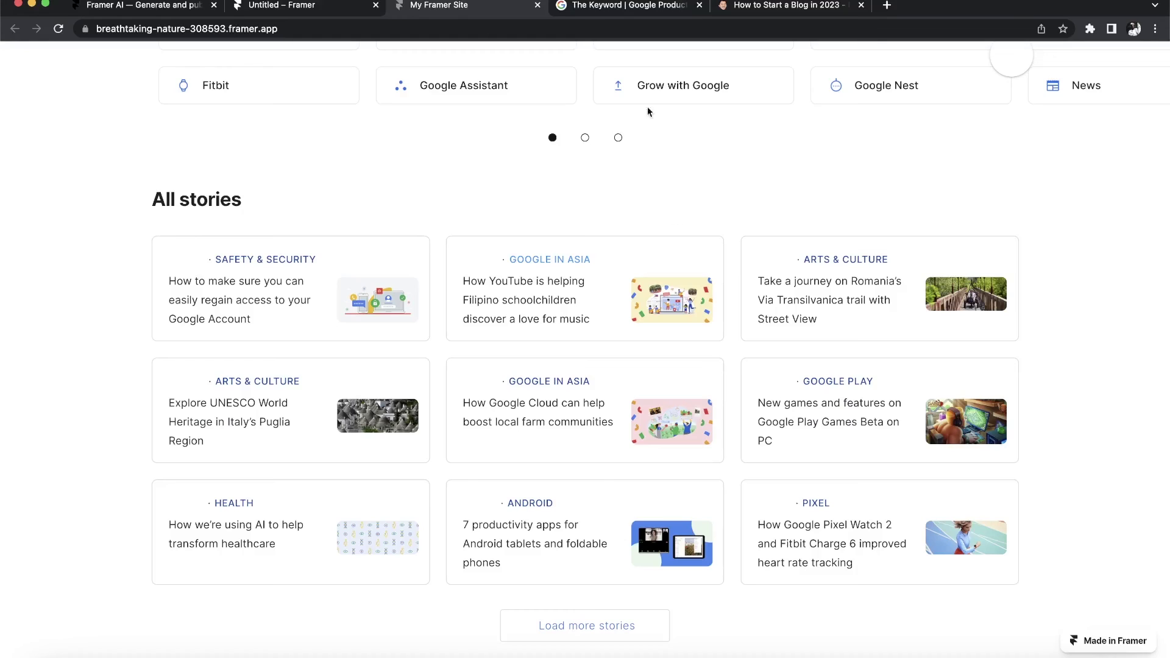
Step: Paste the copied Featured On card elements into the untitled project's Desktop page, and return to The Blog Starter page
{"action": "left_click", "coordinate": [341, 8]}
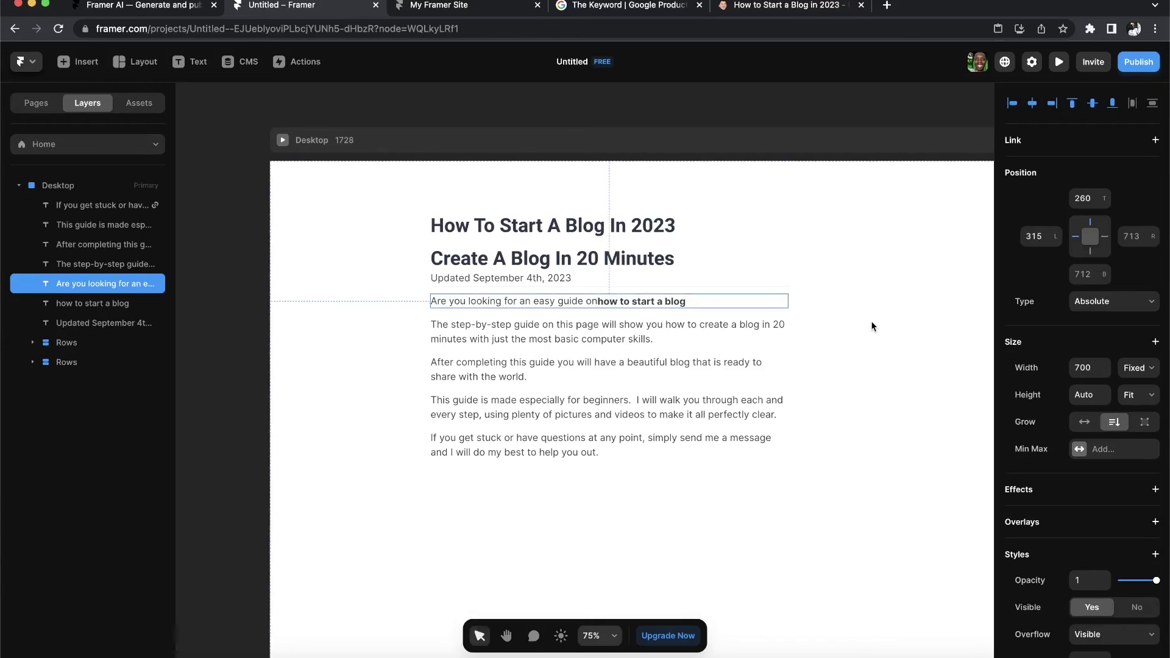
{"action": "right_click", "coordinate": [907, 303]}
{"action": "mouse_move", "coordinate": [956, 427]}
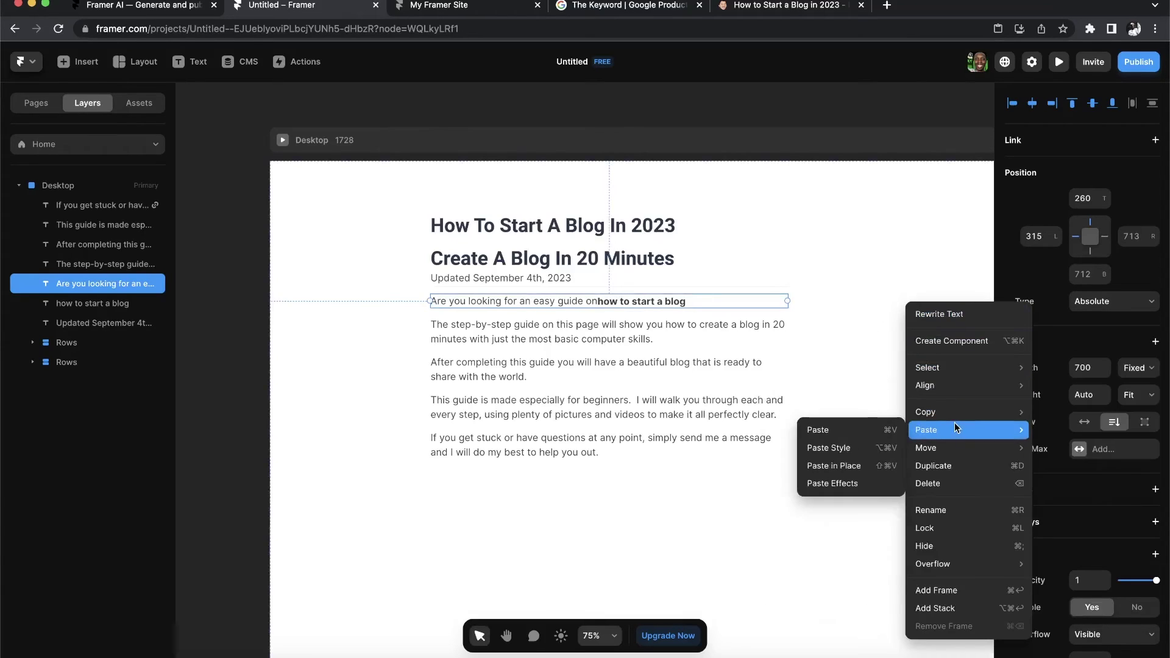
{"action": "left_click", "coordinate": [856, 432]}
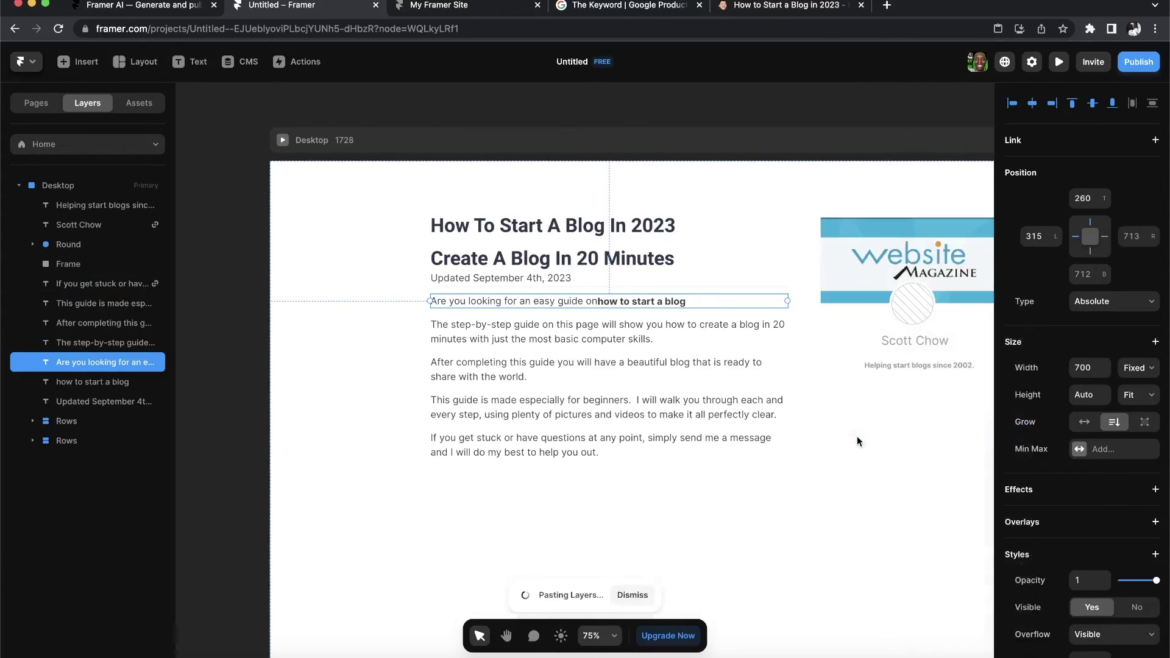
{"action": "key", "text": "super+minus"}
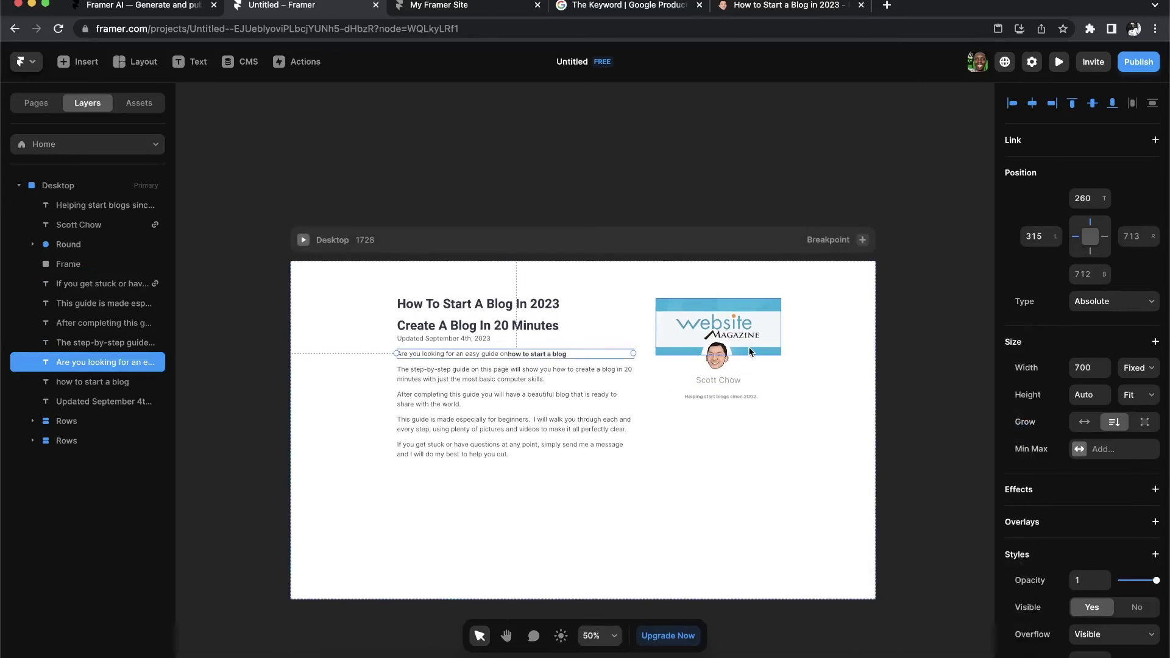
{"action": "left_click", "coordinate": [767, 6]}
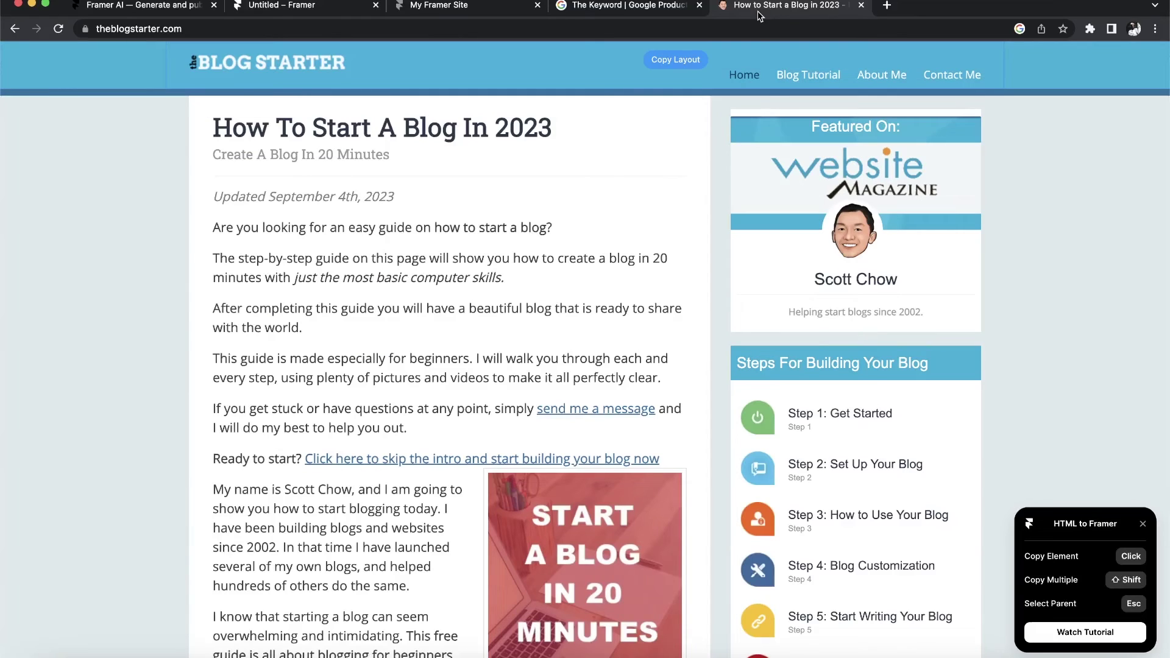
{"action": "left_click", "coordinate": [847, 361]}
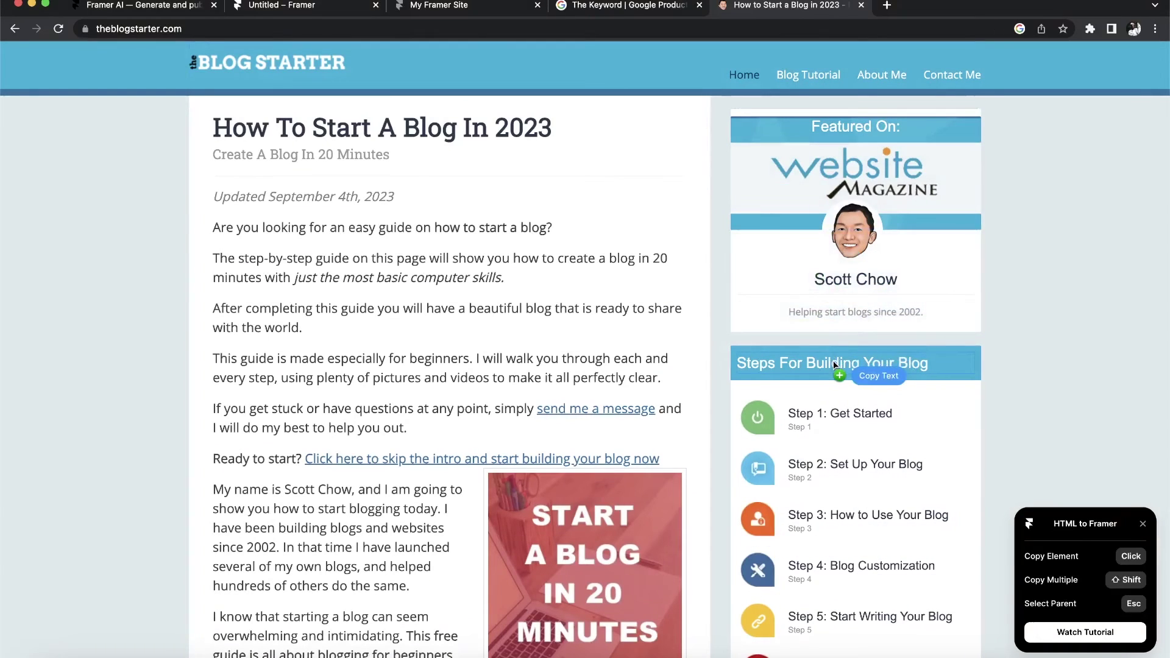
{"action": "left_click", "coordinate": [599, 313], "text": "shift"}
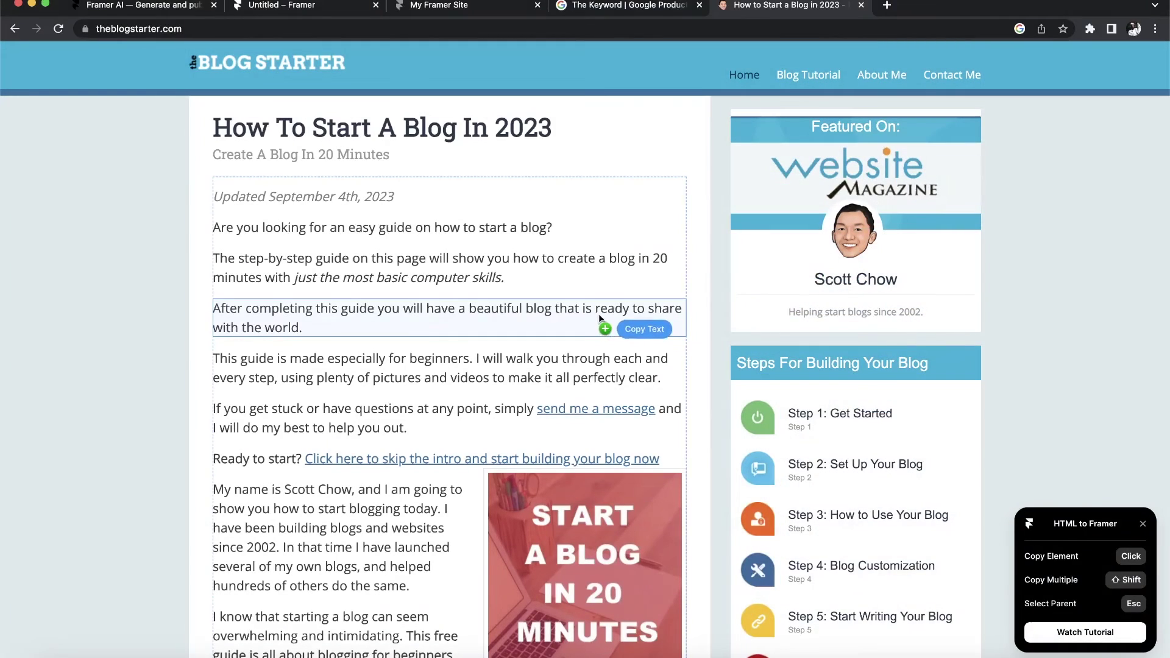
{"action": "left_click", "coordinate": [600, 382], "text": "shift"}
{"action": "left_click", "coordinate": [554, 249], "text": "shift"}
{"action": "left_click", "coordinate": [549, 235], "text": "shift"}
{"action": "left_click", "coordinate": [504, 196], "text": "shift"}
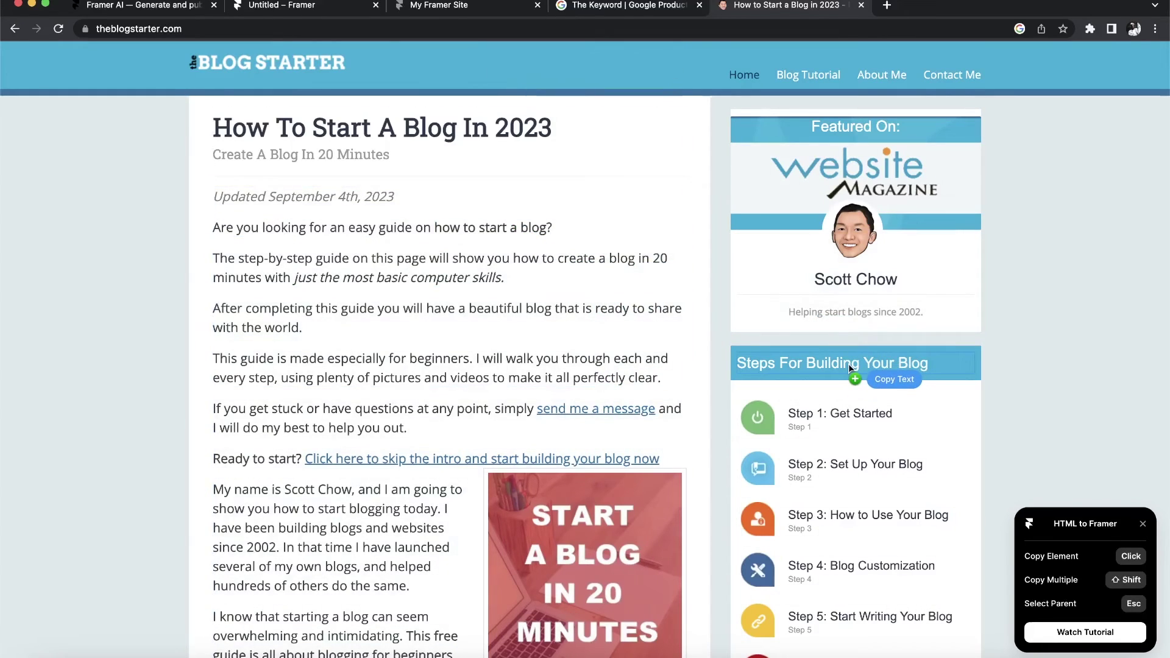
{"action": "left_click", "coordinate": [586, 407], "text": "shift"}
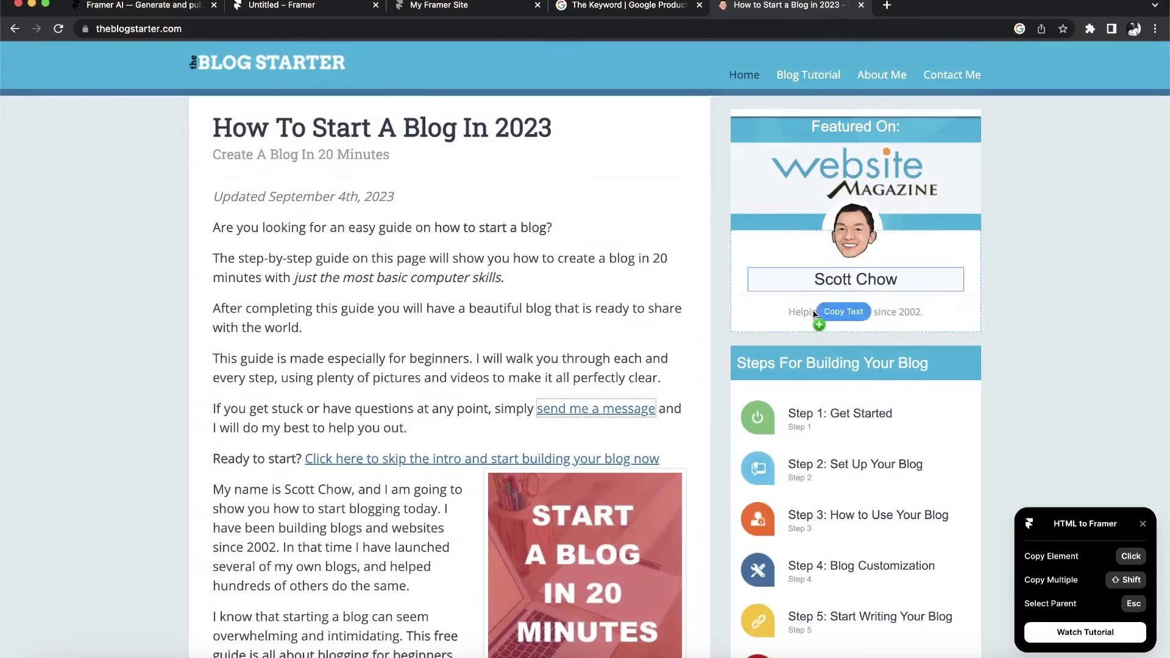
Step: Copy all seven entries under Steps For Building Your Blog together with HTML to Framer, from Step 1: Get Started to How to Make Money Blogging
{"action": "left_click", "coordinate": [845, 409]}
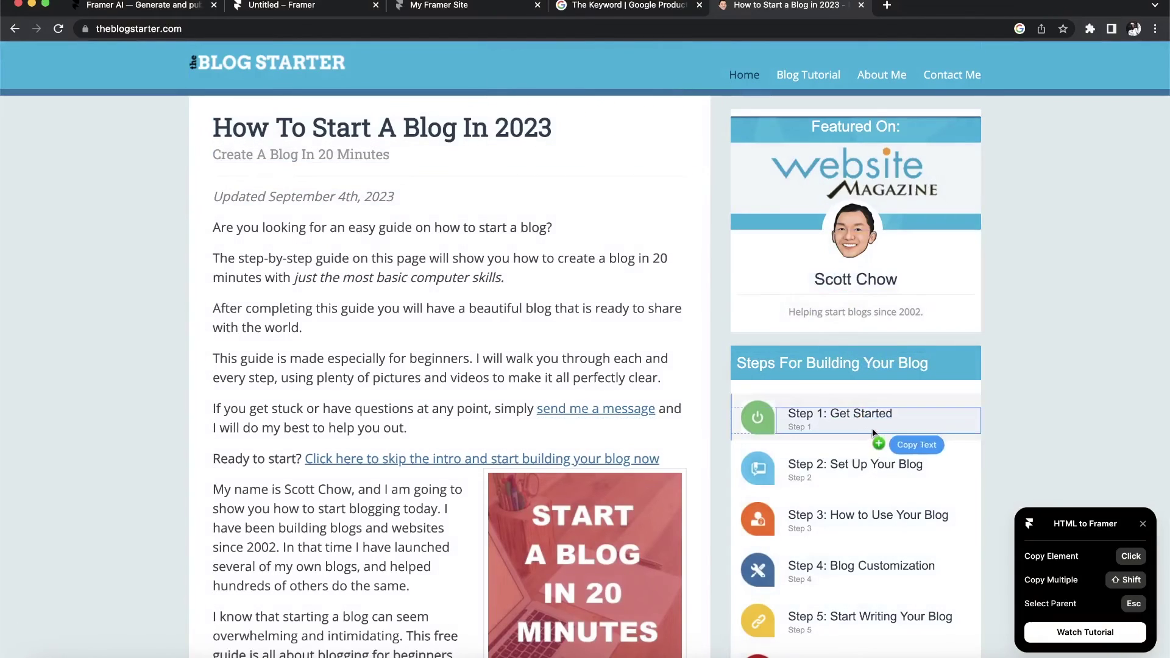
{"action": "left_click", "coordinate": [878, 467], "text": "shift"}
{"action": "left_click", "coordinate": [877, 516], "text": "shift"}
{"action": "left_click", "coordinate": [870, 562], "text": "shift"}
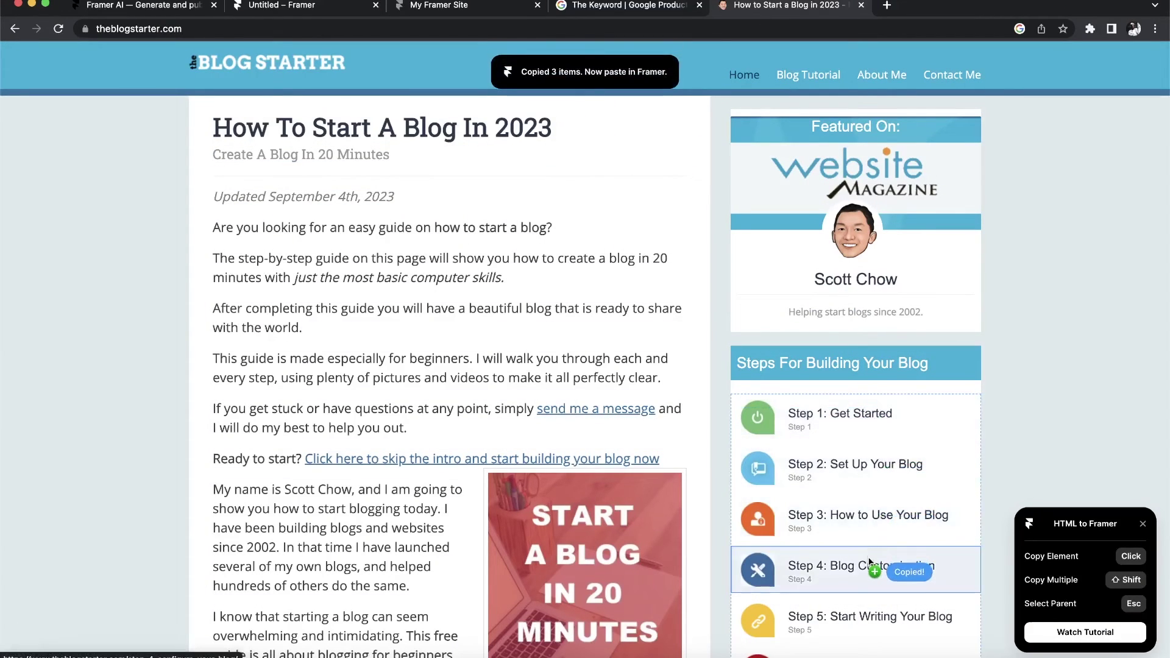
{"action": "left_click", "coordinate": [869, 619], "text": "shift"}
{"action": "scroll", "coordinate": [865, 606], "scroll_direction": "down", "scroll_amount": 3}
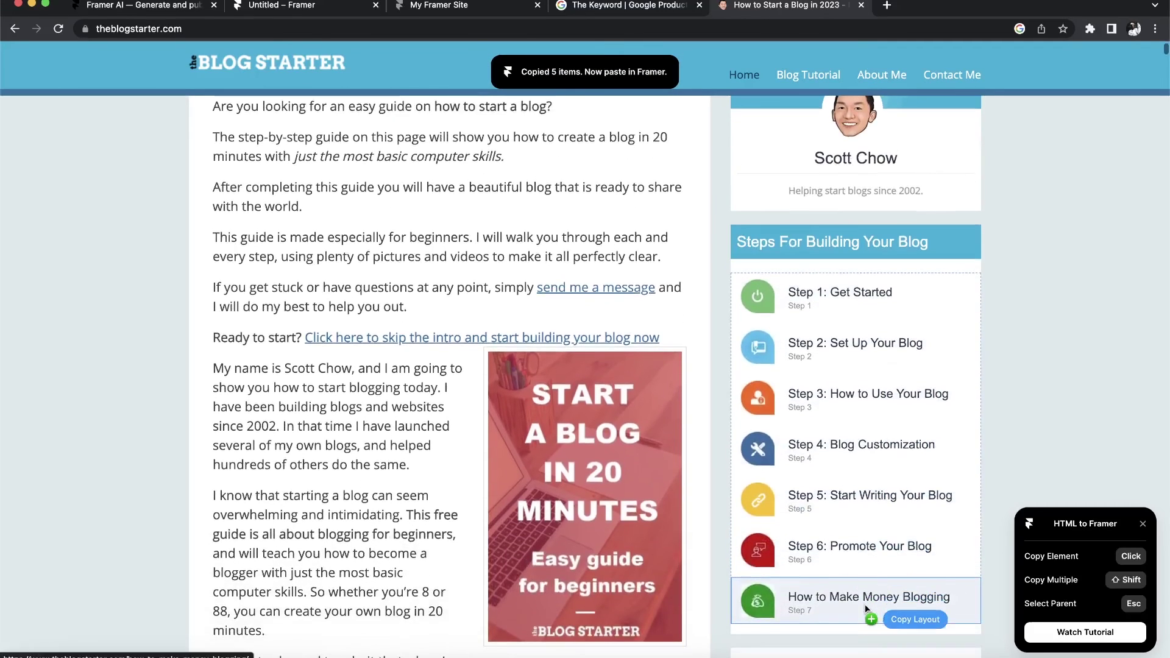
{"action": "left_click", "coordinate": [872, 557], "text": "shift"}
{"action": "left_click", "coordinate": [872, 605], "text": "shift"}
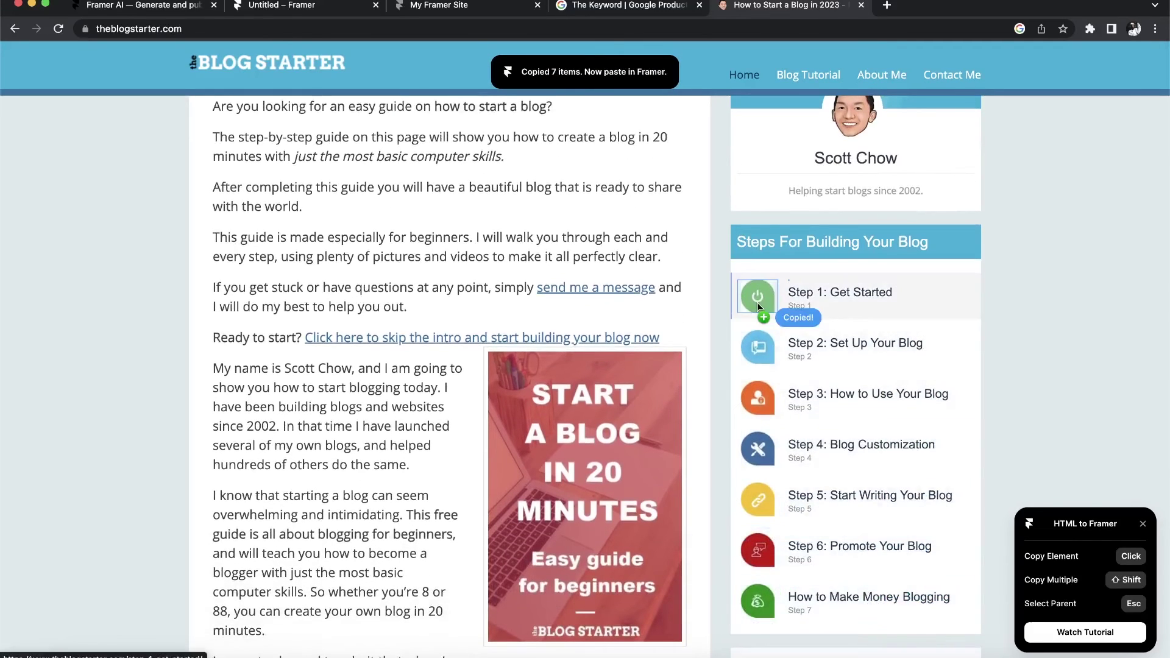
Step: Paste the copied blog-building step entries into the untitled Framer project and inspect them on the Desktop page
{"action": "left_click", "coordinate": [420, 6]}
{"action": "left_click", "coordinate": [306, 5]}
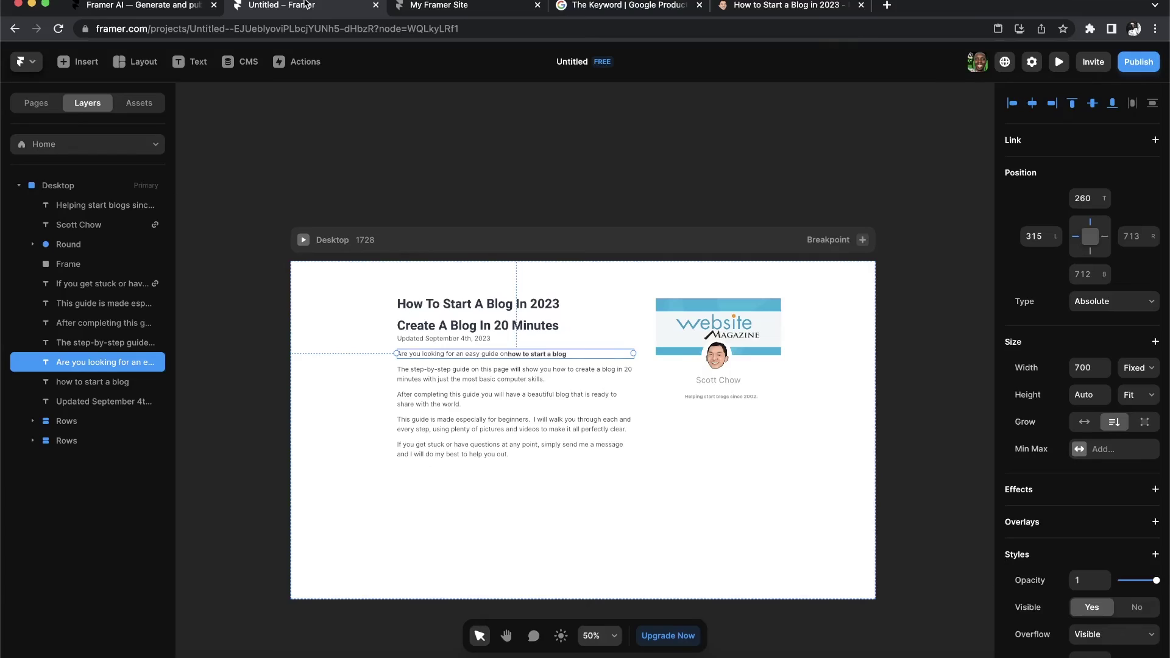
{"action": "left_click", "coordinate": [751, 466]}
{"action": "right_click", "coordinate": [751, 467]}
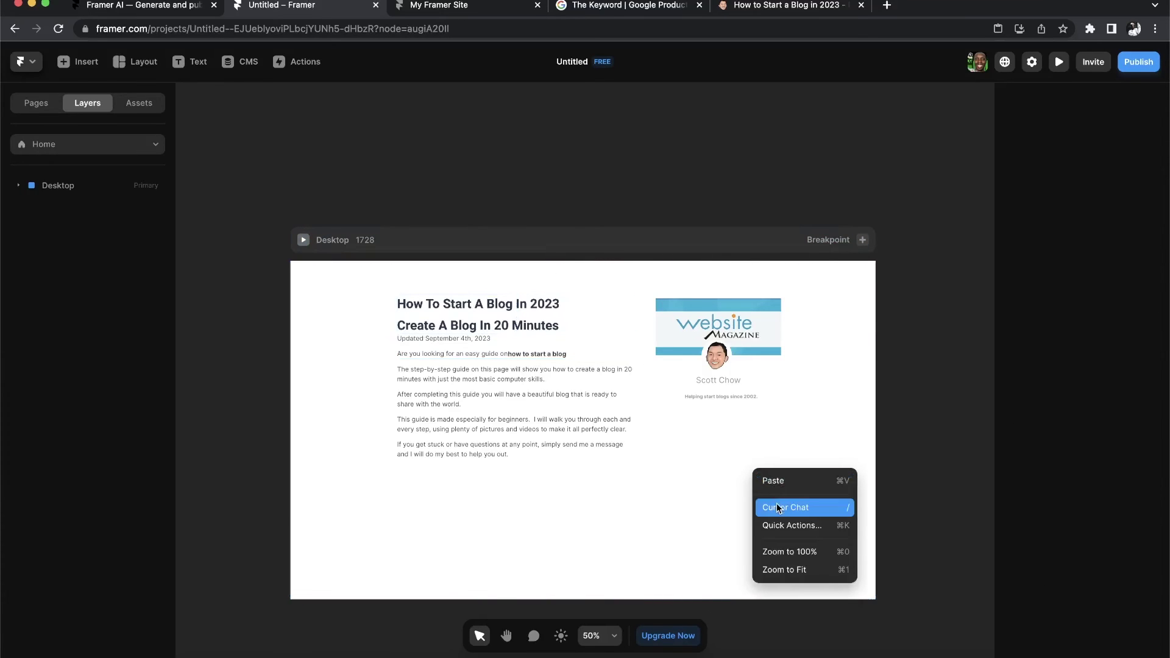
{"action": "left_click", "coordinate": [778, 482]}
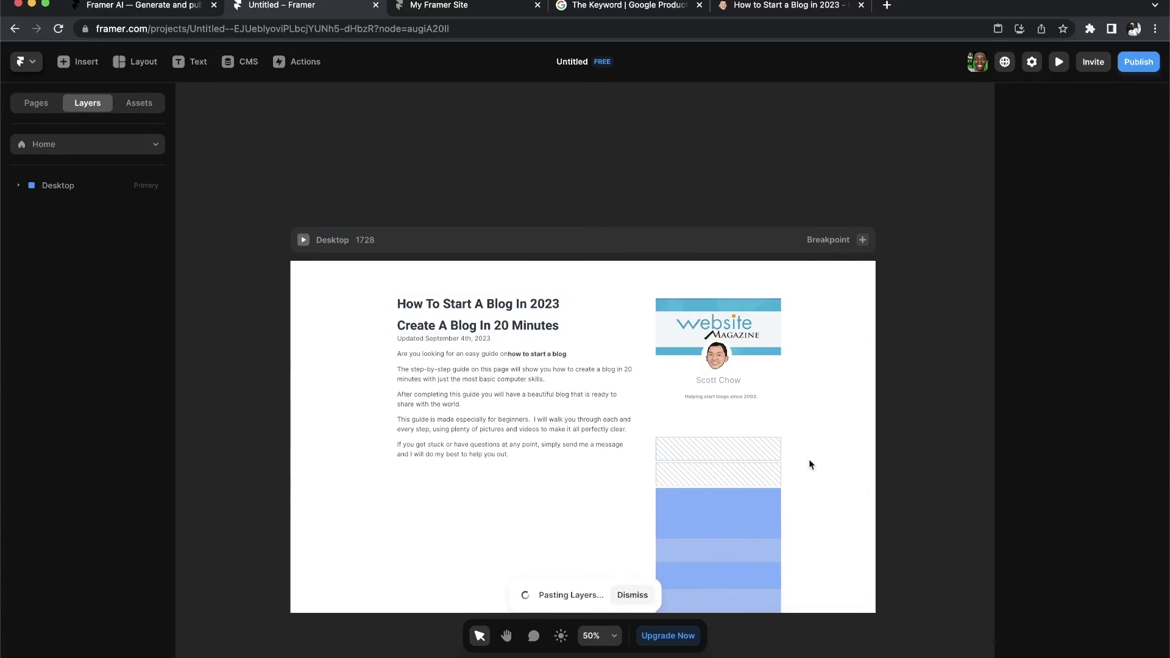
{"action": "scroll", "coordinate": [813, 488], "scroll_direction": "down", "scroll_amount": 2}
{"action": "scroll", "coordinate": [736, 456], "scroll_direction": "down", "scroll_amount": 5}
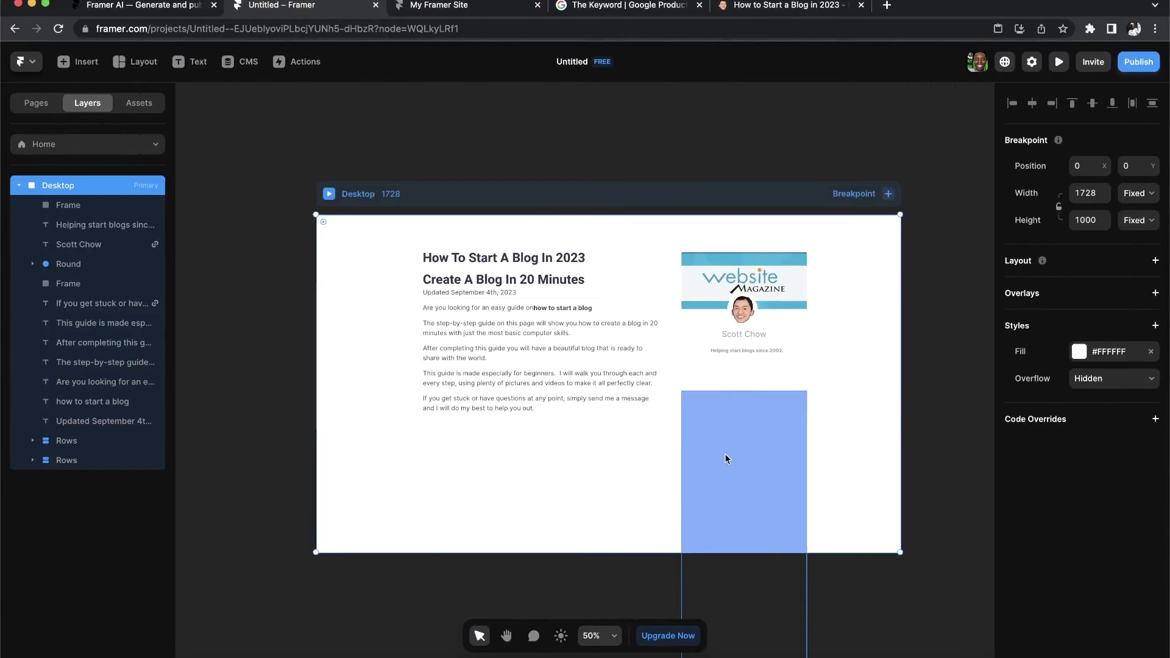
Step: Compare the original Blog Starter sidebar and article, down to How to Start a Blog in 6 Steps, with the published site and the pasted project
{"action": "left_click", "coordinate": [747, 10]}
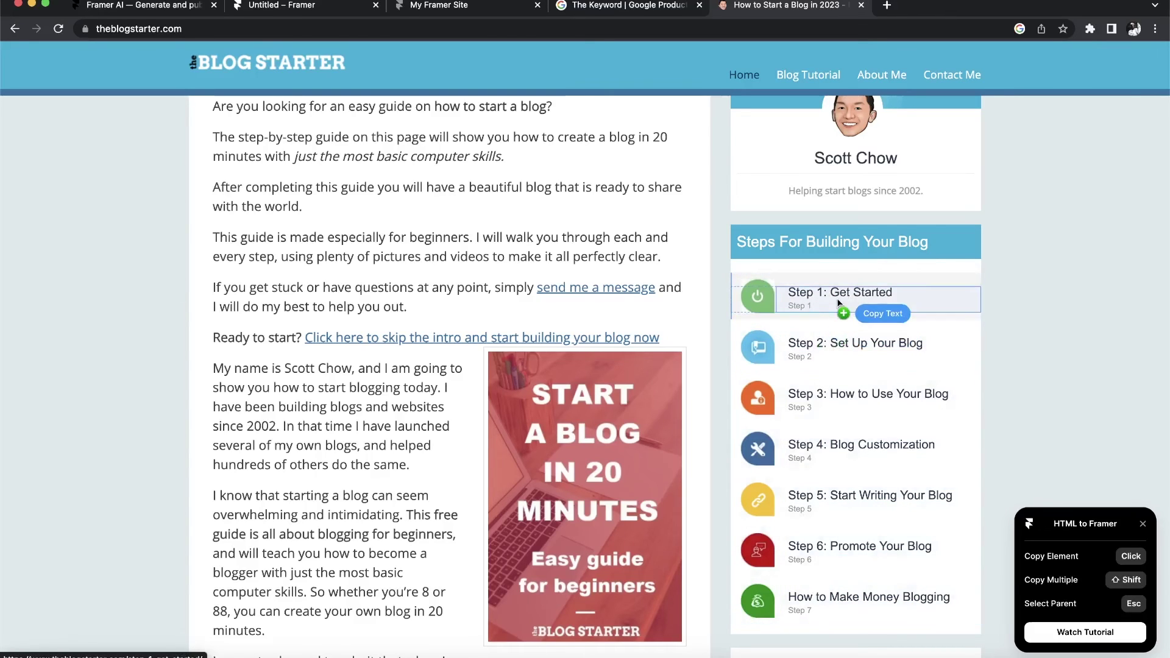
{"action": "scroll", "coordinate": [726, 235], "scroll_direction": "up", "scroll_amount": 3}
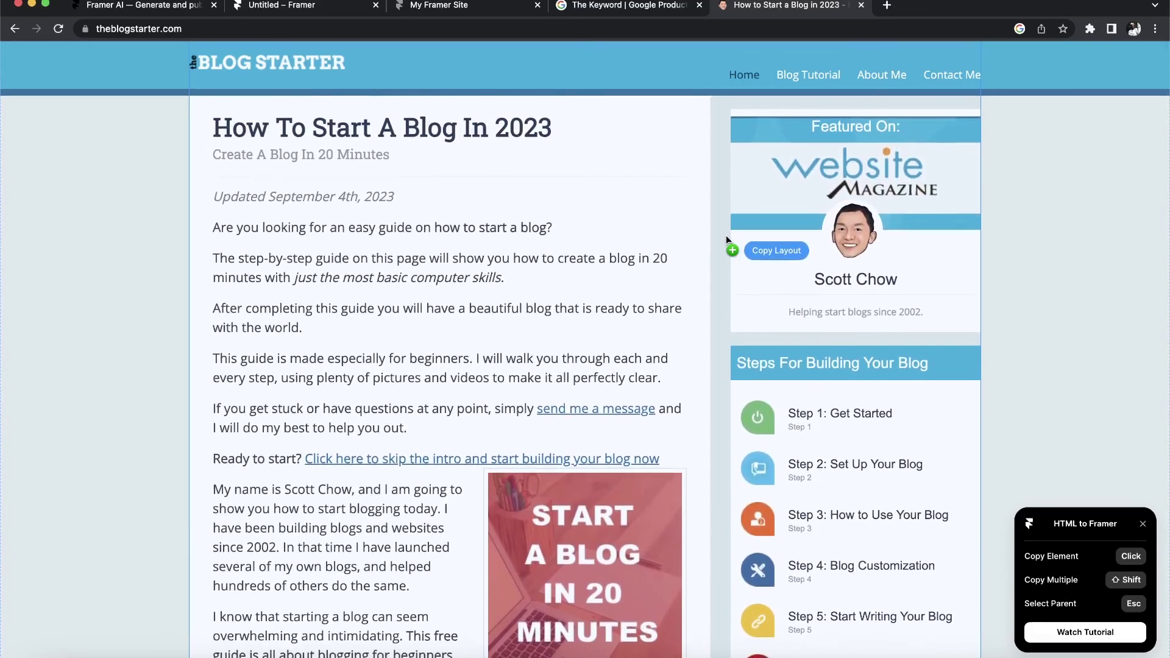
{"action": "scroll", "coordinate": [726, 235], "scroll_direction": "down", "scroll_amount": 5}
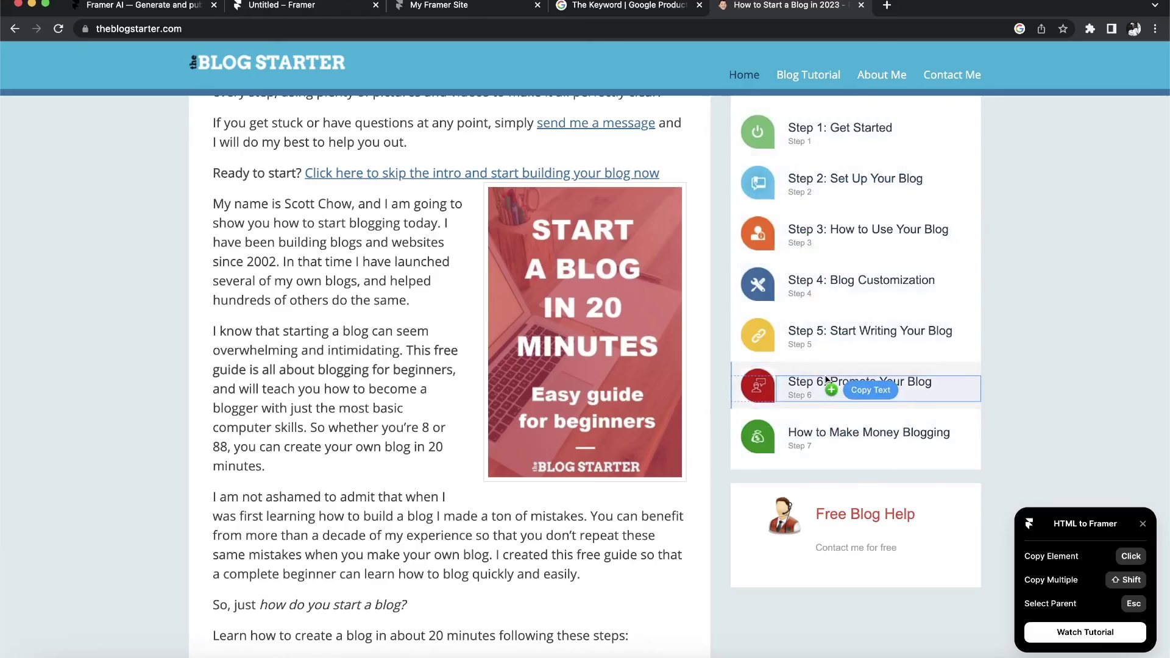
{"action": "scroll", "coordinate": [713, 423], "scroll_direction": "down", "scroll_amount": 5}
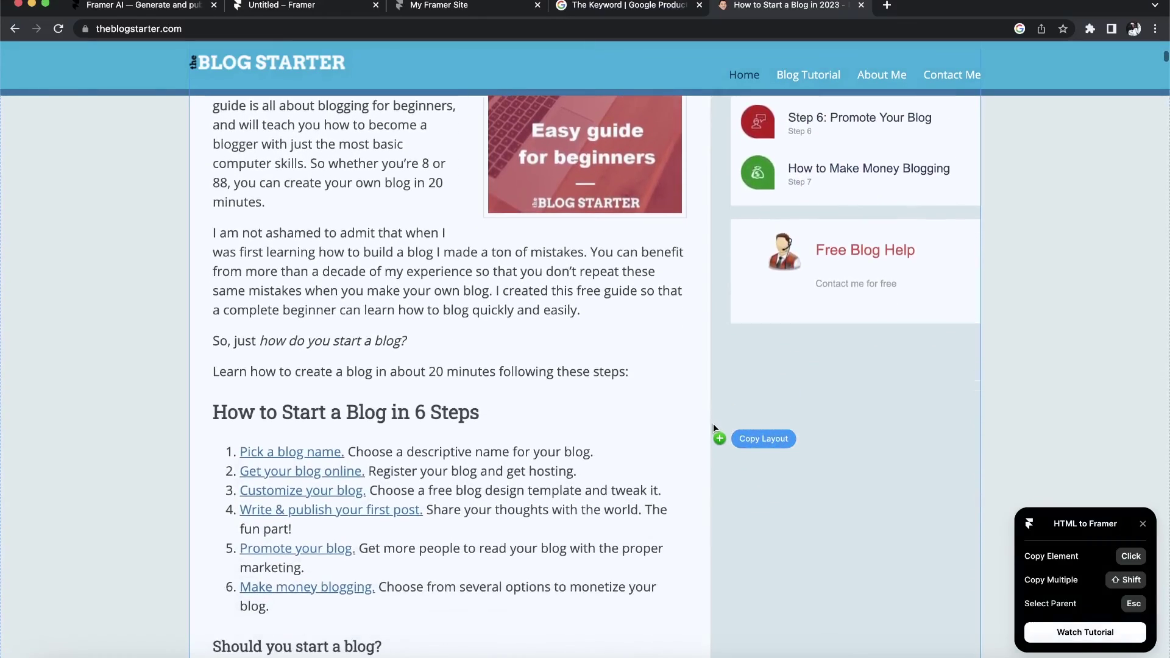
{"action": "scroll", "coordinate": [713, 423], "scroll_direction": "up", "scroll_amount": 4}
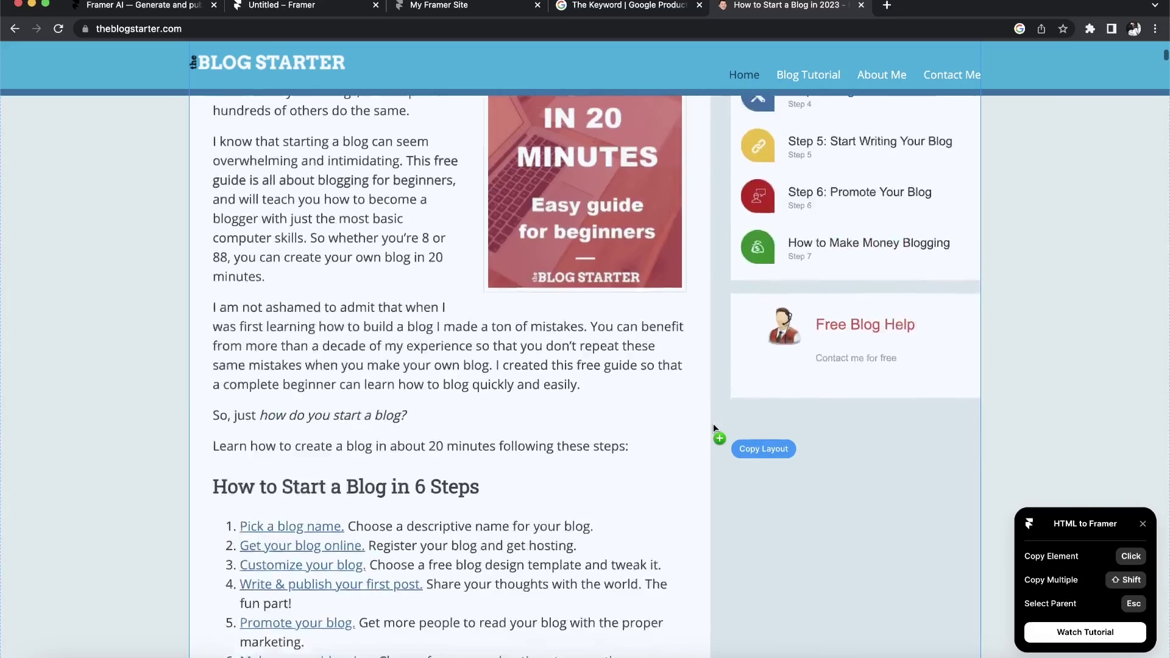
{"action": "left_click", "coordinate": [617, 165]}
{"action": "left_click", "coordinate": [474, 6]}
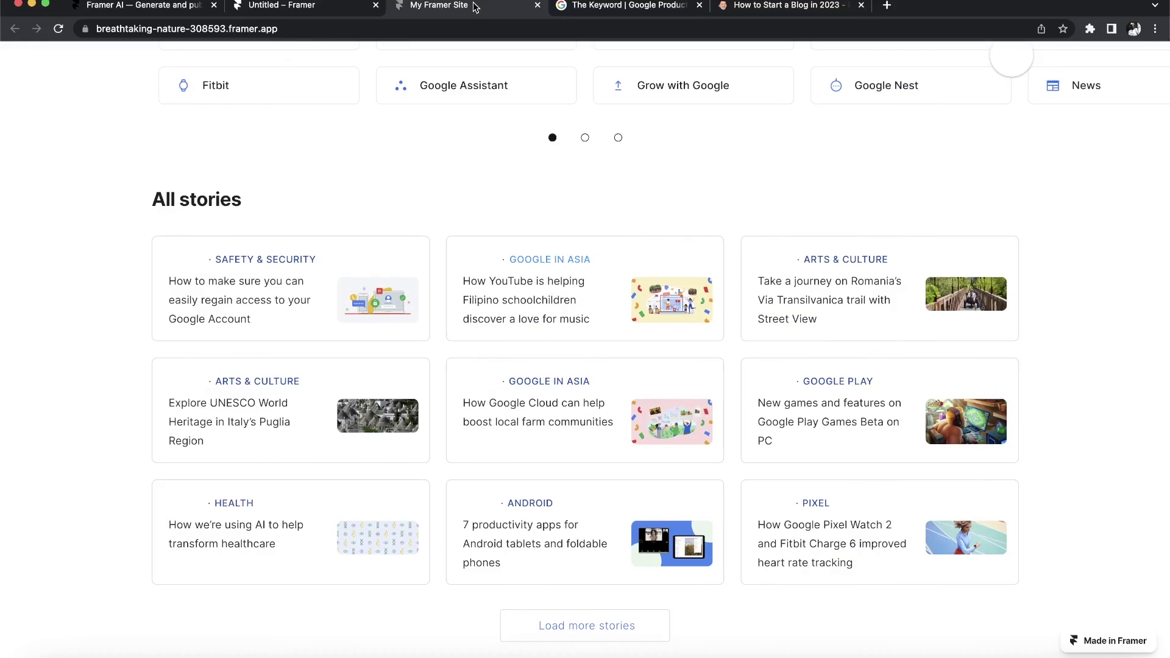
{"action": "left_click", "coordinate": [325, 5]}
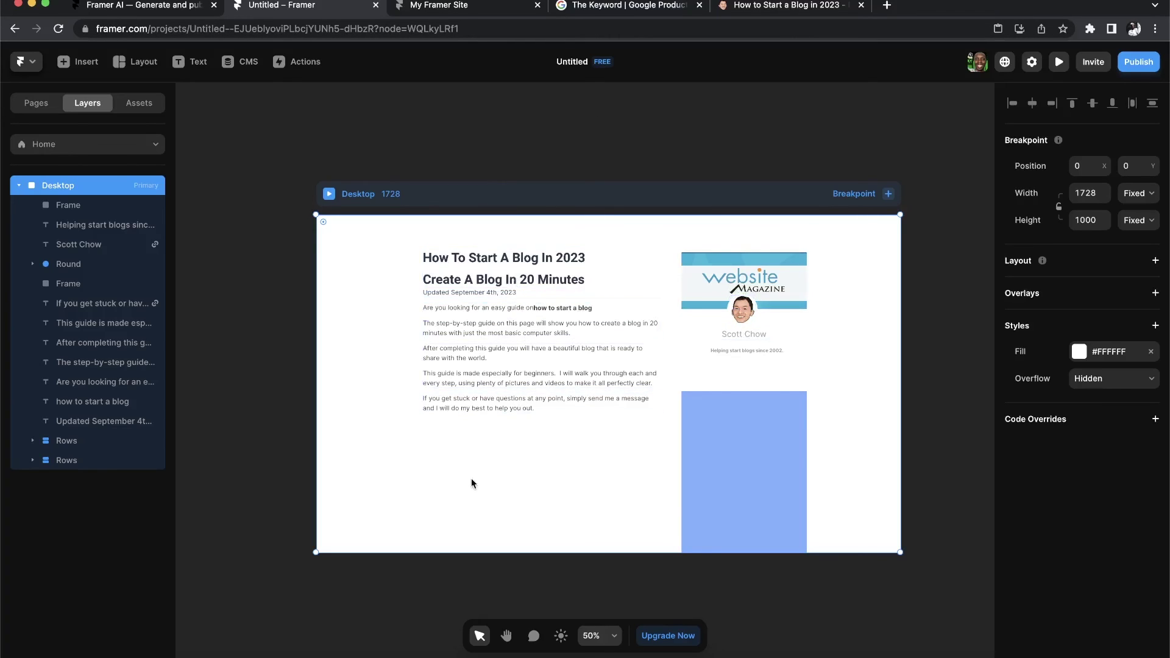
{"action": "scroll", "coordinate": [477, 464], "scroll_direction": "down", "scroll_amount": 2}
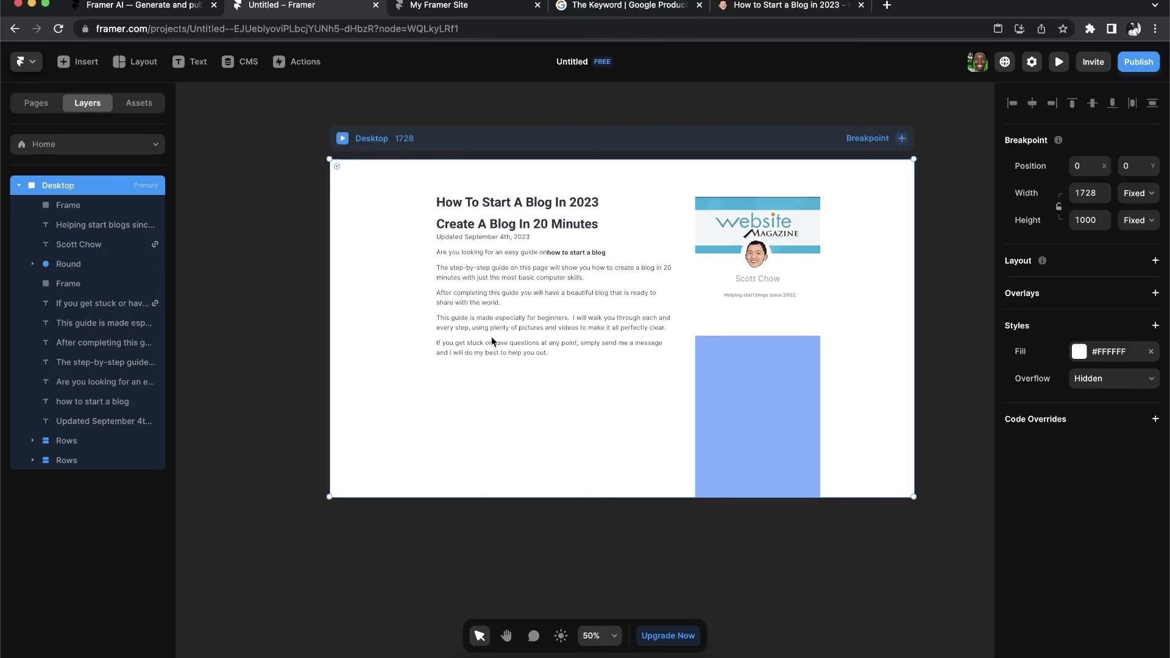
{"action": "scroll", "coordinate": [577, 407], "scroll_direction": "up", "scroll_amount": 2}
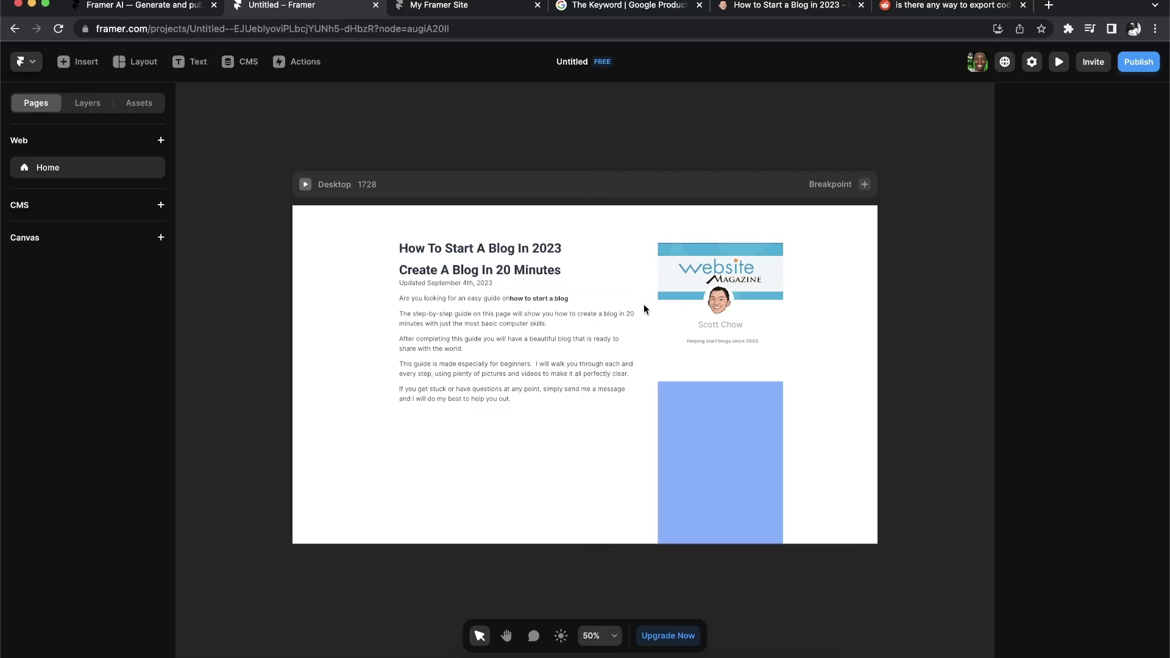
{"action": "left_click", "coordinate": [969, 652]}
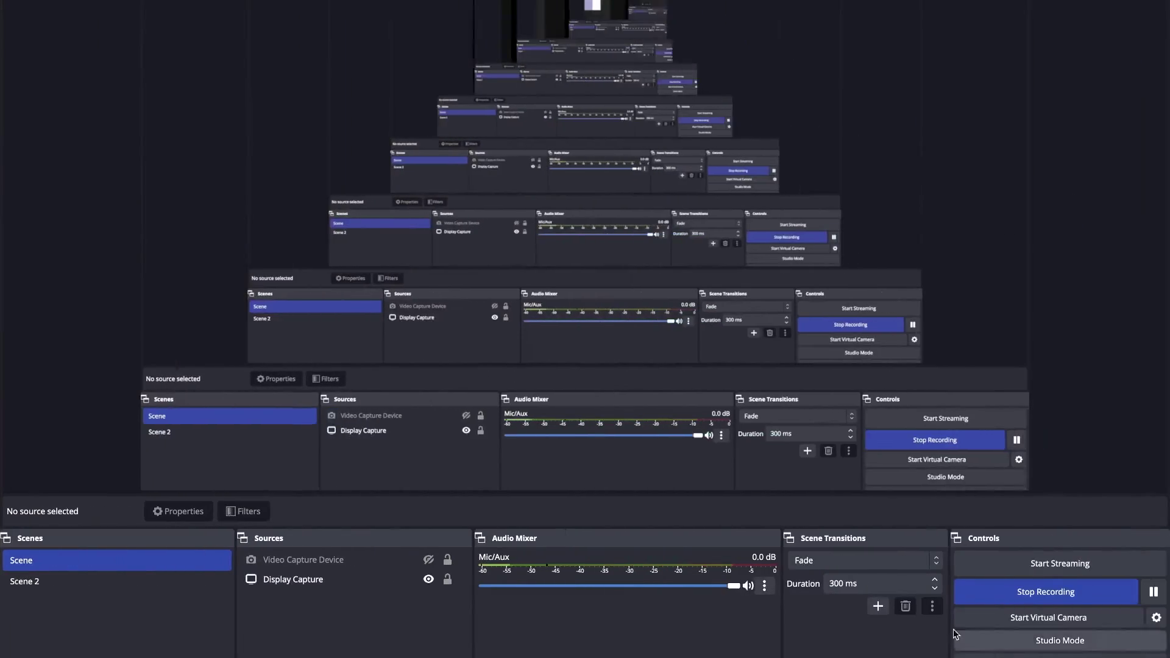